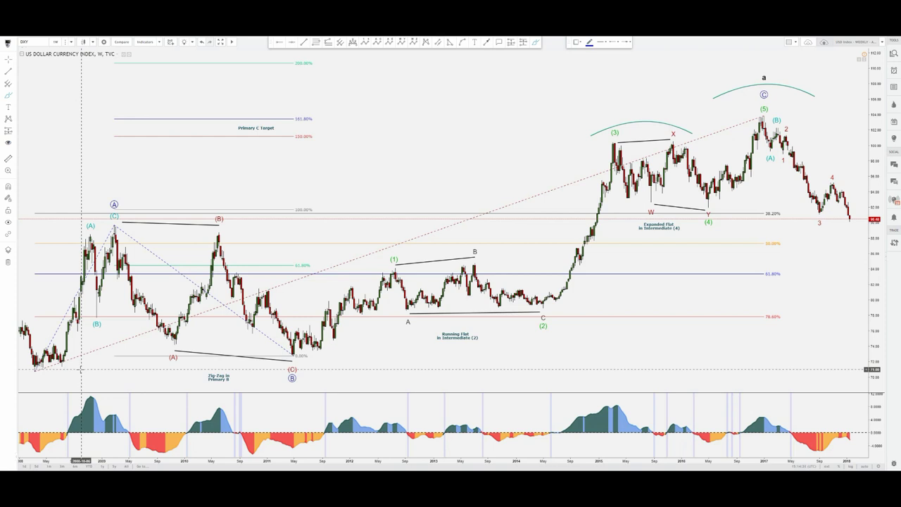
Brush a stroke rising to the wave (A)/(C) highs and falling to the circled B low, and delete it.
click(82, 366)
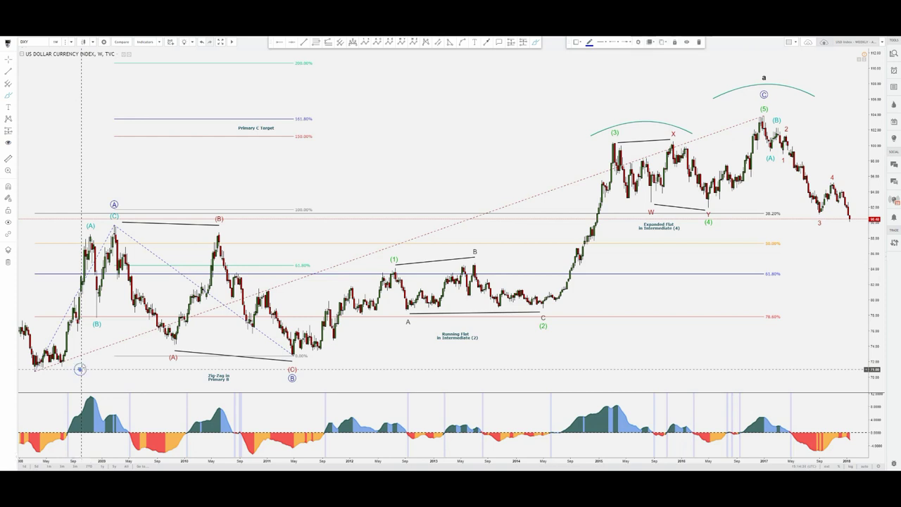
click(141, 231)
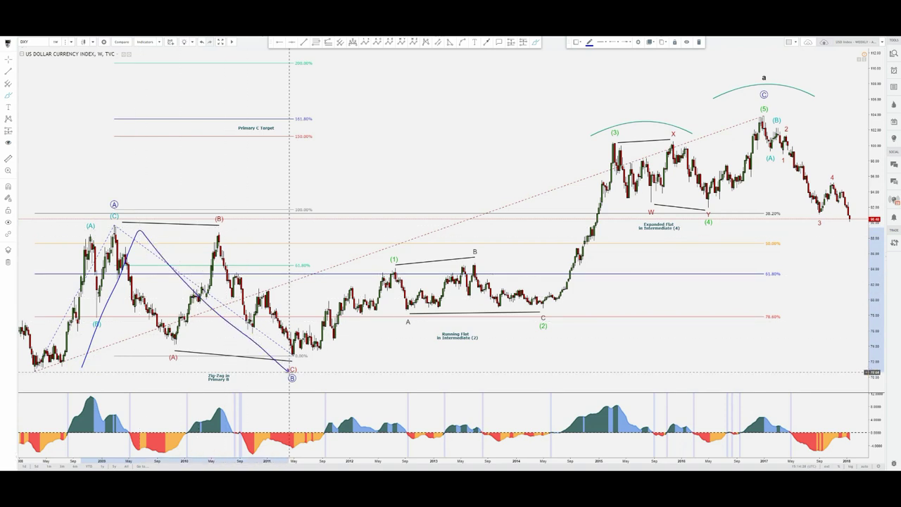
click(290, 369)
key(Delete)
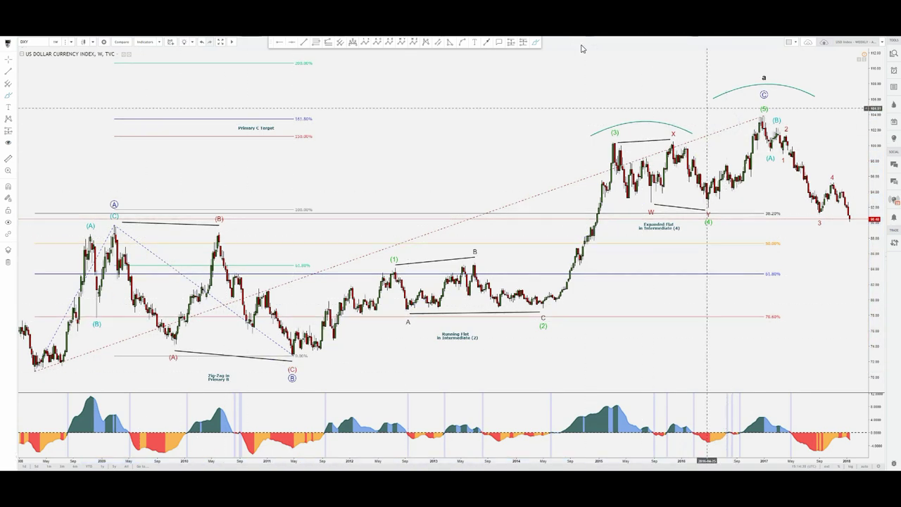
Brush a rising stroke from the 2008 low up to the circled A high, and delete it.
click(536, 44)
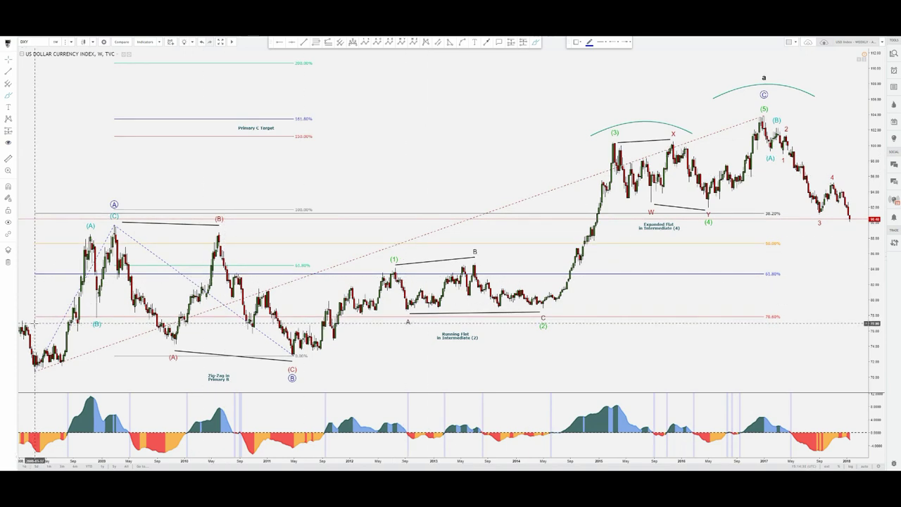
click(40, 376)
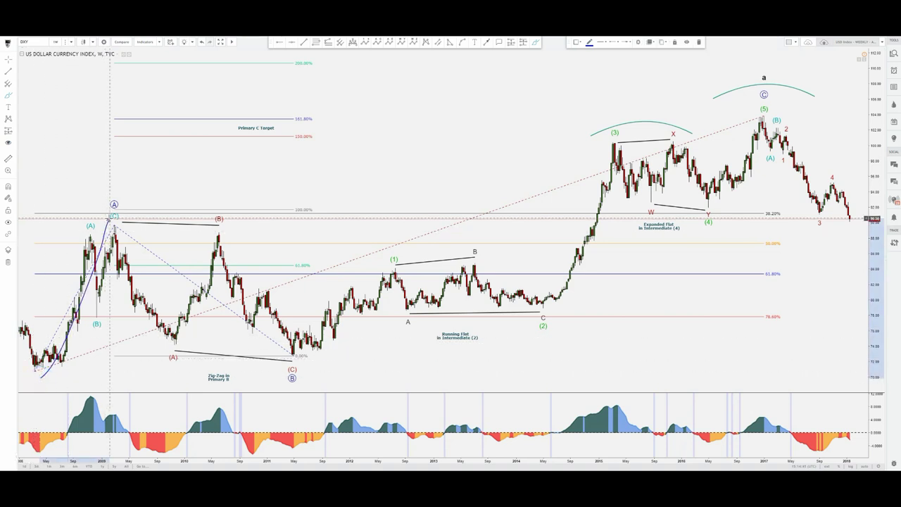
key(Delete)
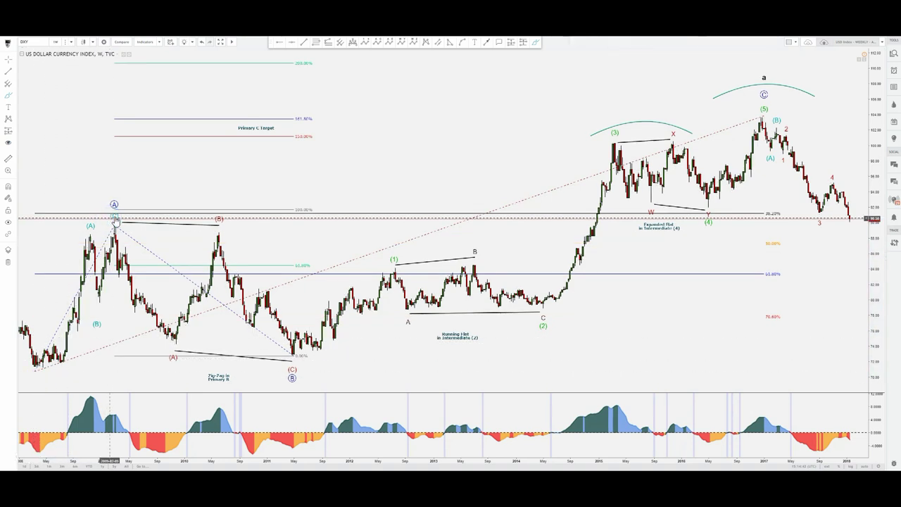
Brush the three-leg (A)-(B)-(C) advance from the 2008 low into the circled A high, and remove the stroke.
click(539, 44)
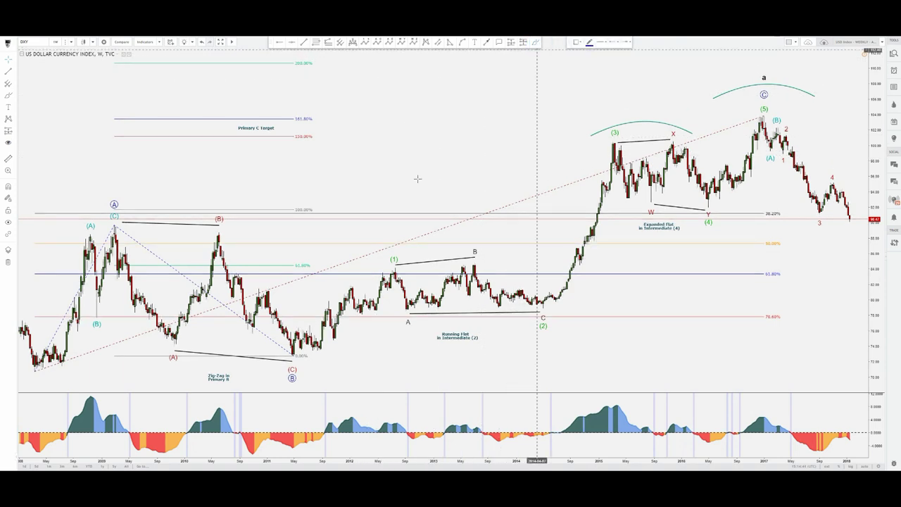
click(108, 225)
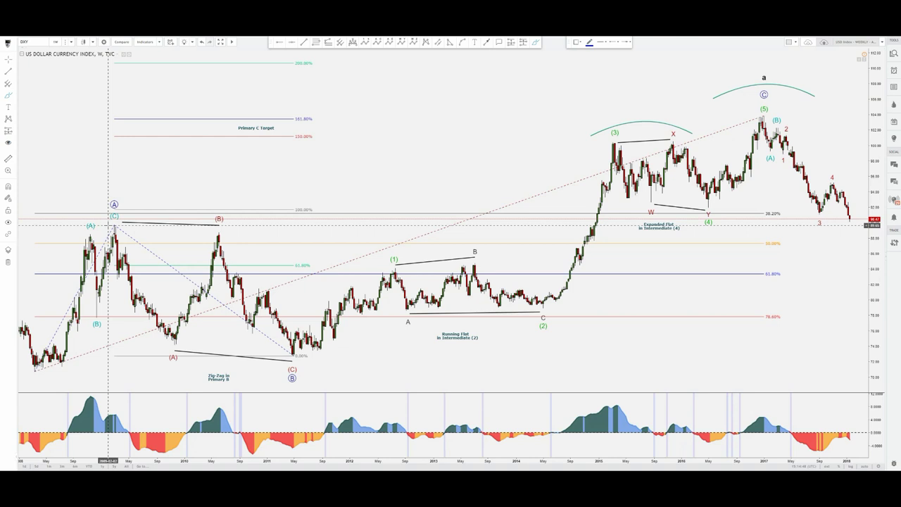
click(33, 375)
click(85, 215)
click(103, 307)
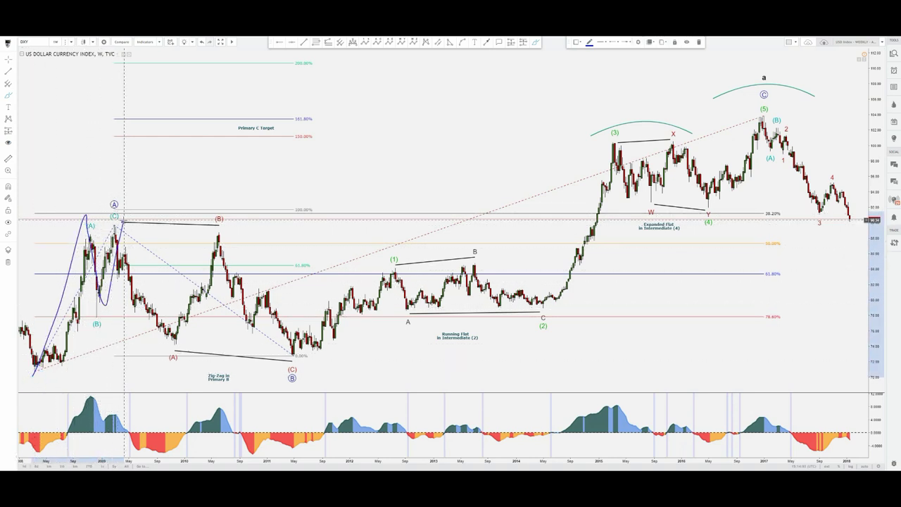
key(Escape)
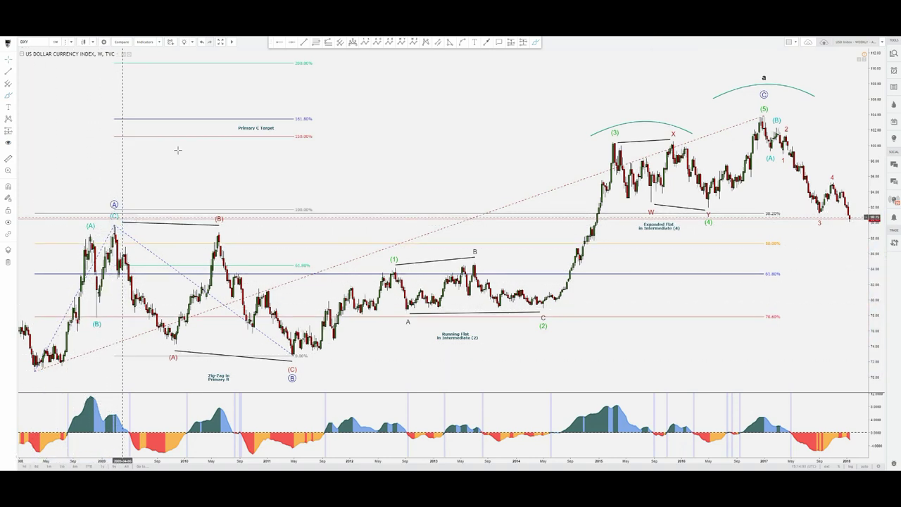
Brush a loop around the circled A label at the 2009 high, and delete it.
click(535, 46)
mouse_move(118, 212)
mouse_down()
mouse_move(134, 195)
mouse_move(126, 212)
mouse_up()
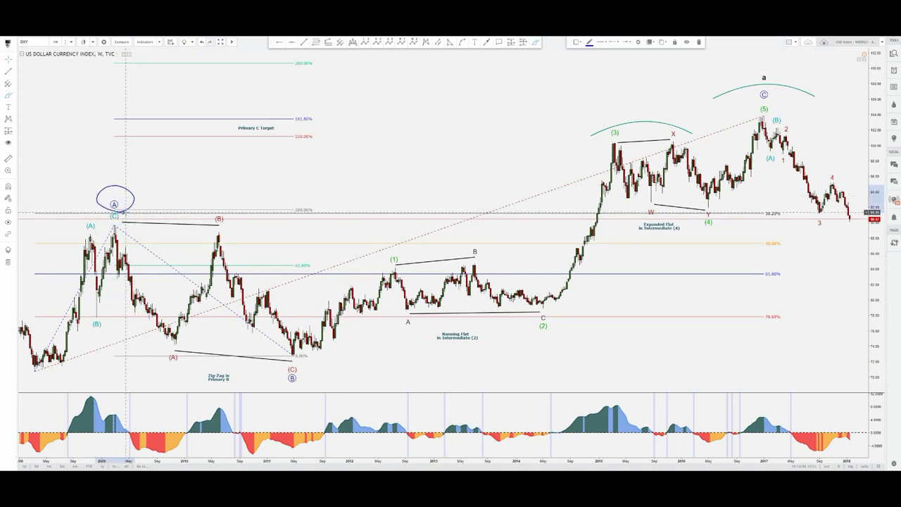
key(Delete)
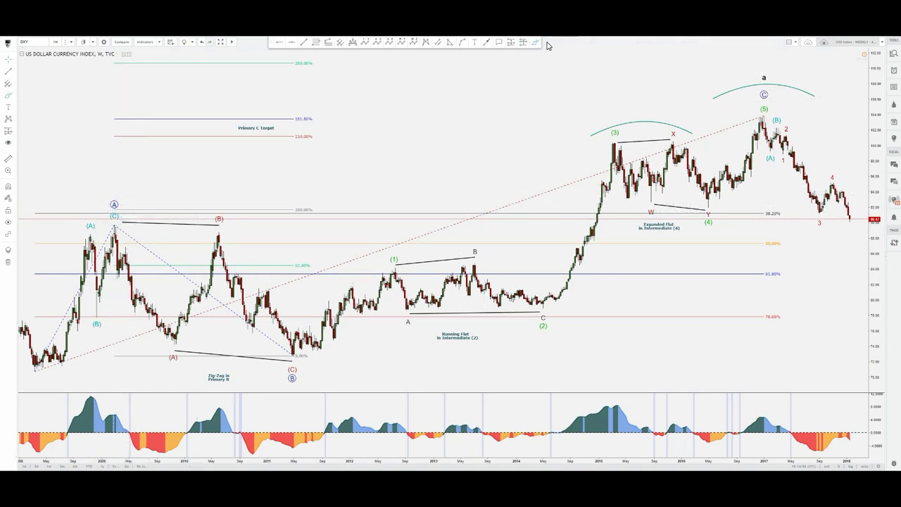
Brush the red (A)-(B)-(C) zigzag from the 2009 high to the 2011 low, loop around the circled B label, and remove the stroke.
click(537, 45)
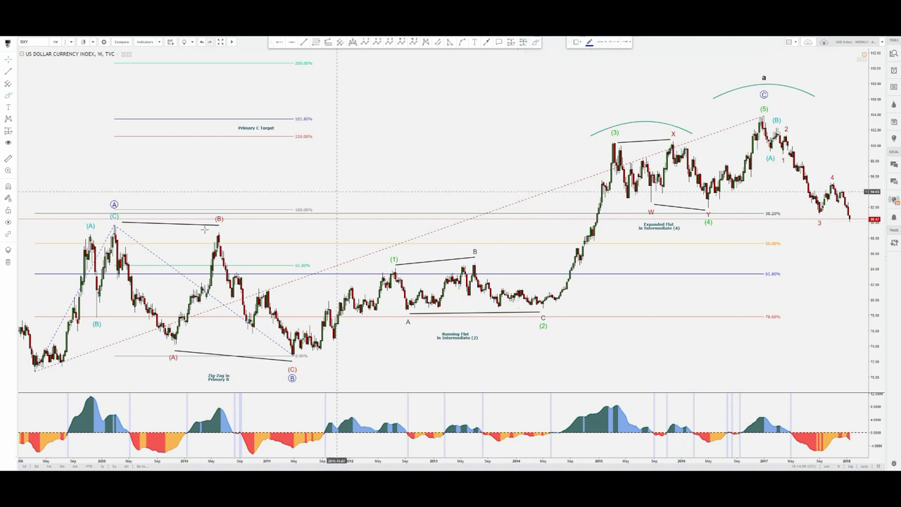
click(116, 230)
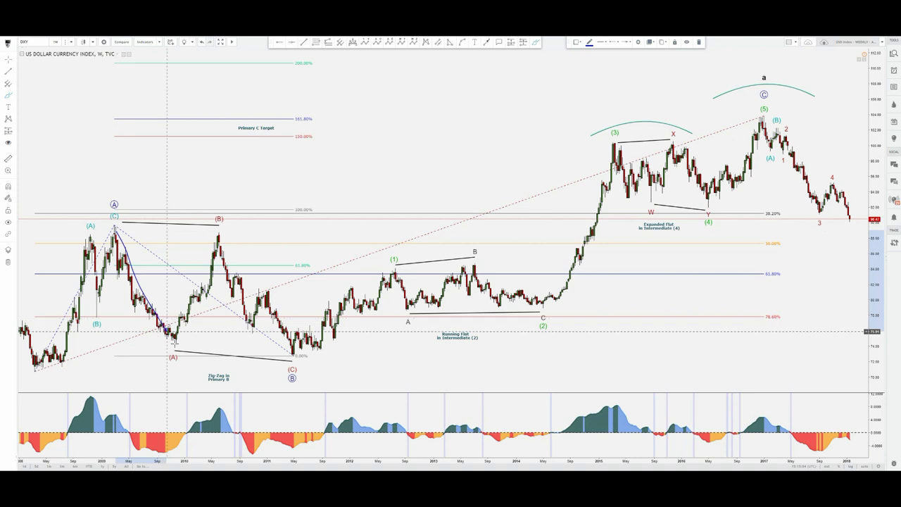
click(175, 338)
click(218, 235)
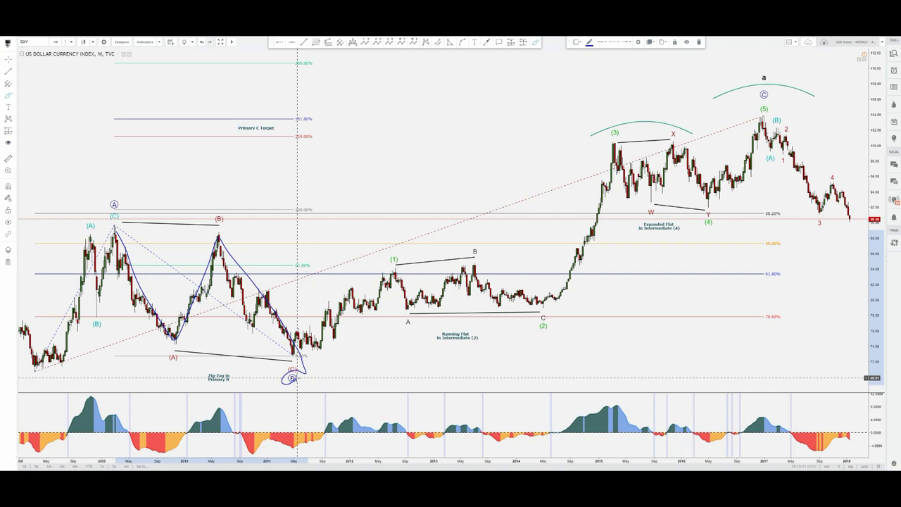
key(Escape)
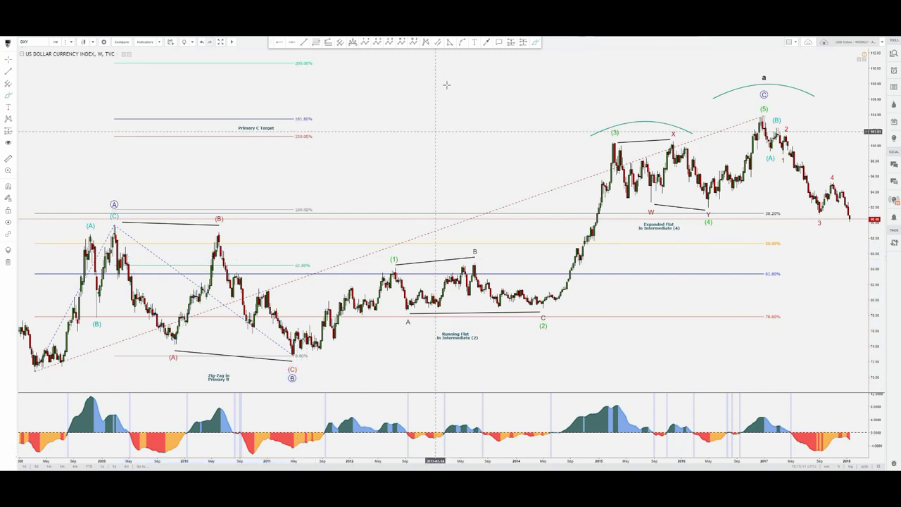
Move the circled B wave label slightly lower beneath the red (C) at the 2011 low.
click(536, 44)
click(304, 374)
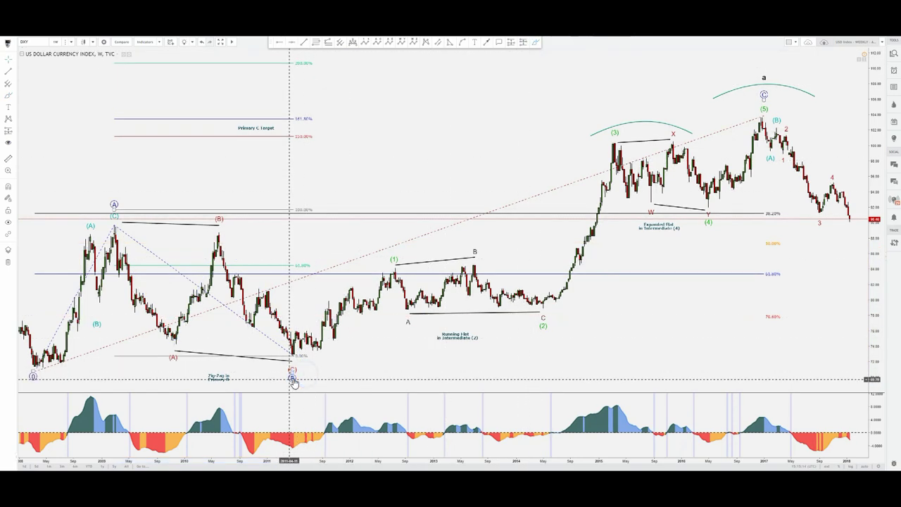
click(293, 379)
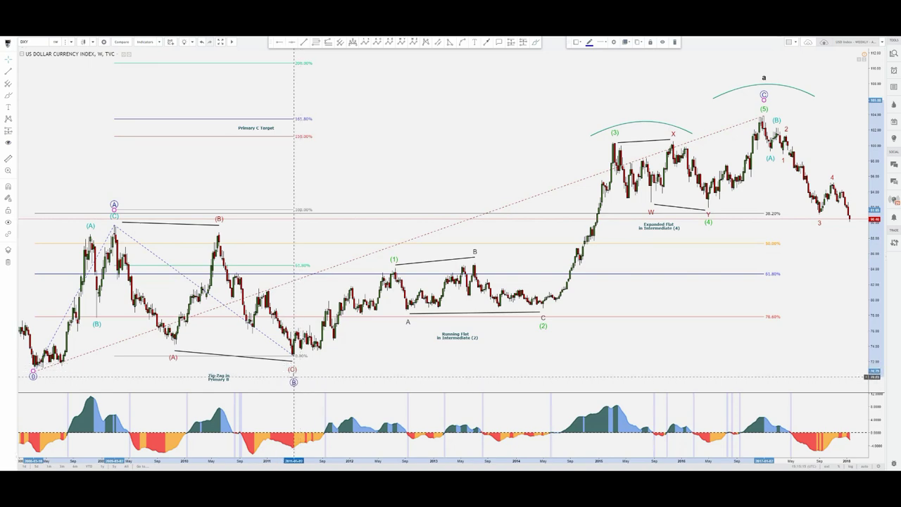
click(377, 365)
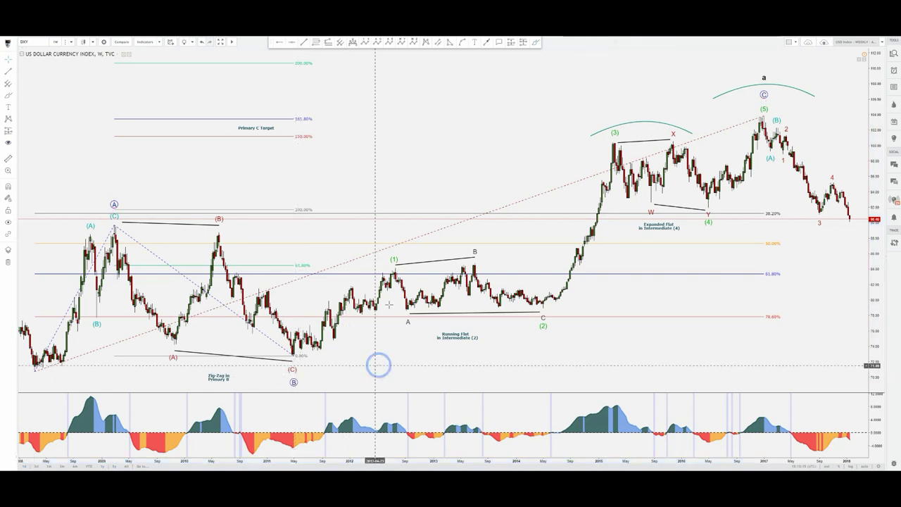
Brush the whole wave path from the 2008 low through circled A, B and the intermediate swings to the circled C high, and delete it.
click(538, 43)
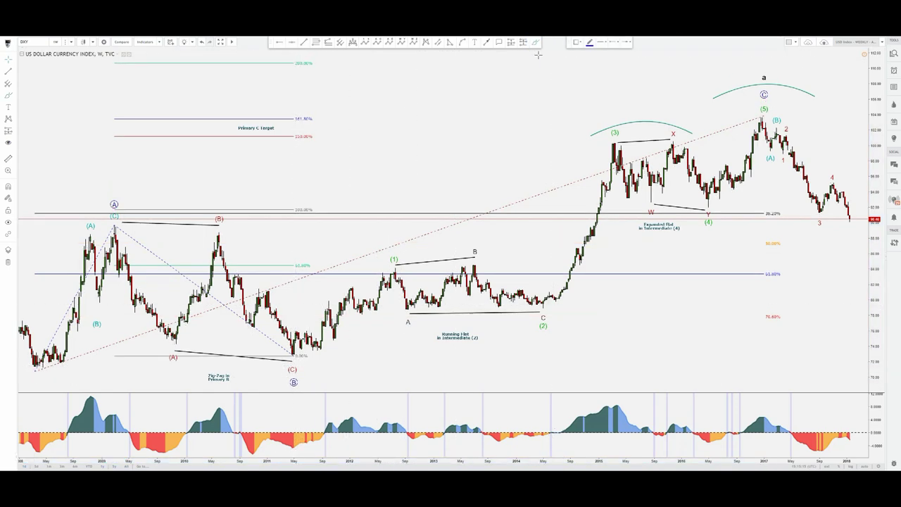
click(38, 375)
click(118, 211)
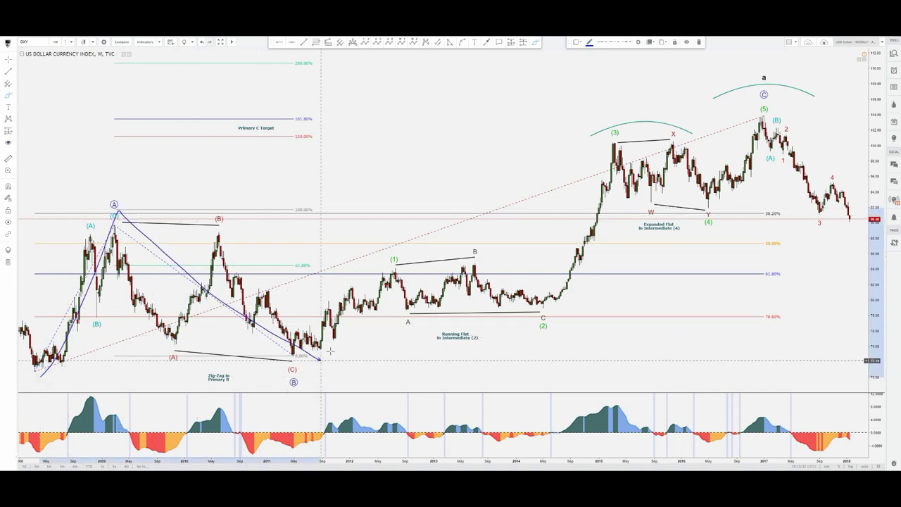
click(321, 359)
click(433, 248)
click(542, 303)
click(673, 126)
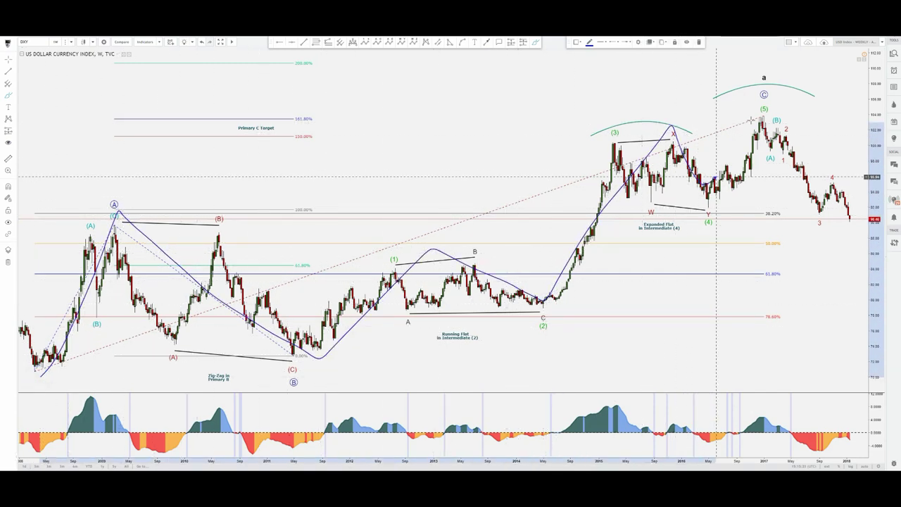
drag(751, 120, 756, 113)
key(Delete)
Brush waves (1) and (2) from the circled B low and the rise to the circled C high, and remove the stroke.
click(535, 42)
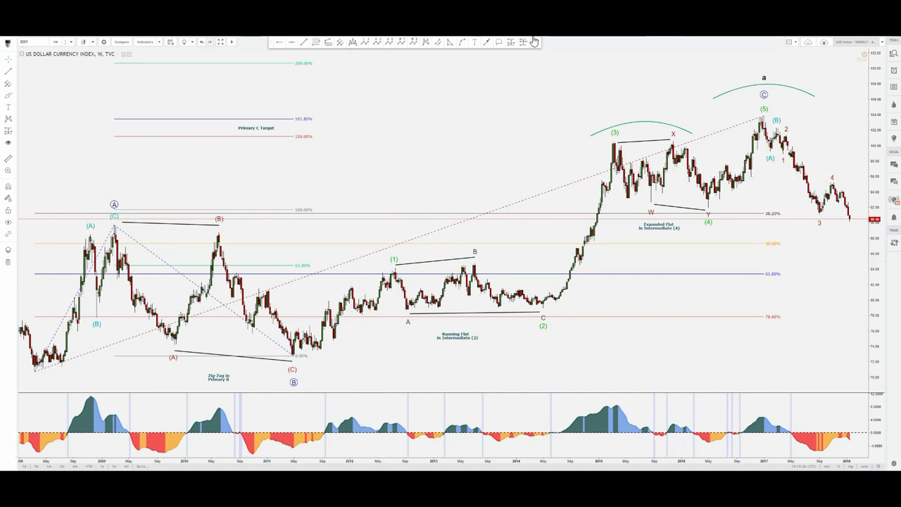
click(294, 354)
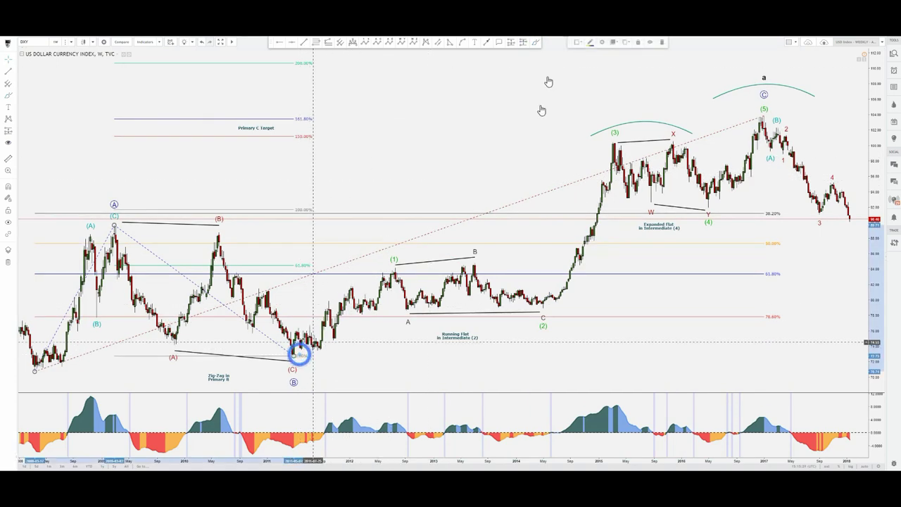
click(534, 44)
click(311, 363)
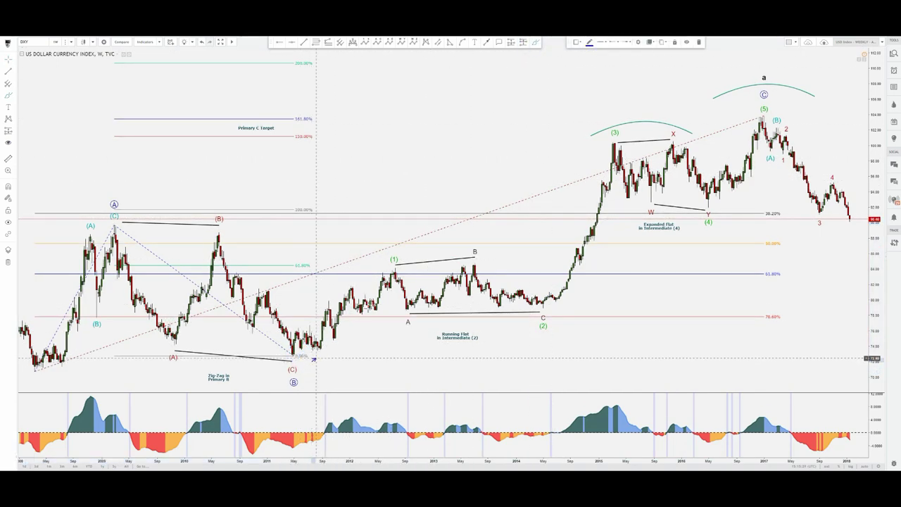
click(425, 260)
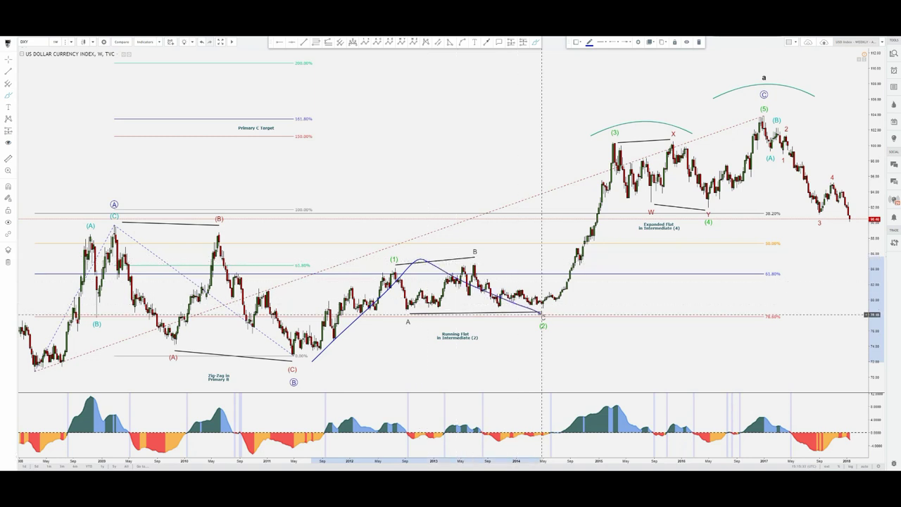
mouse_move(545, 307)
mouse_down()
mouse_move(640, 116)
mouse_move(765, 107)
mouse_move(773, 91)
mouse_up()
click(510, 148)
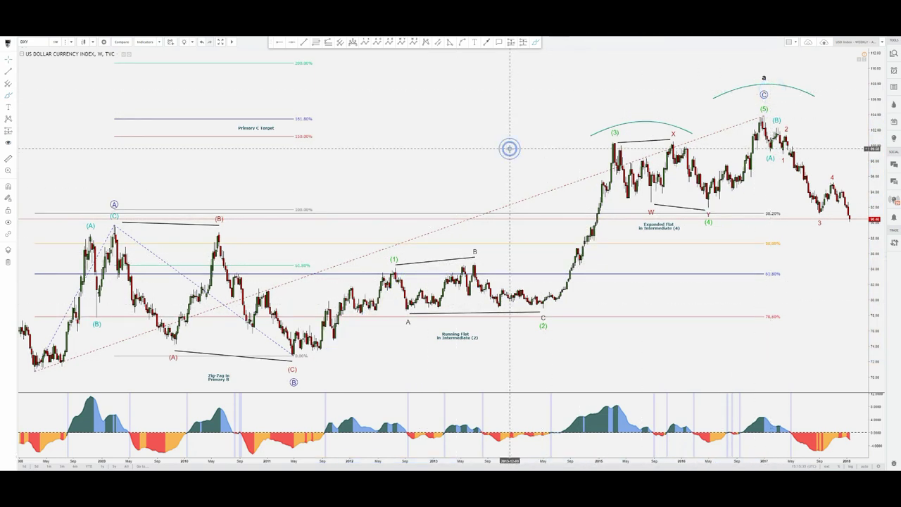
Brush only the rise into green wave (1) and the pullback to wave (2), and remove the stroke.
click(536, 43)
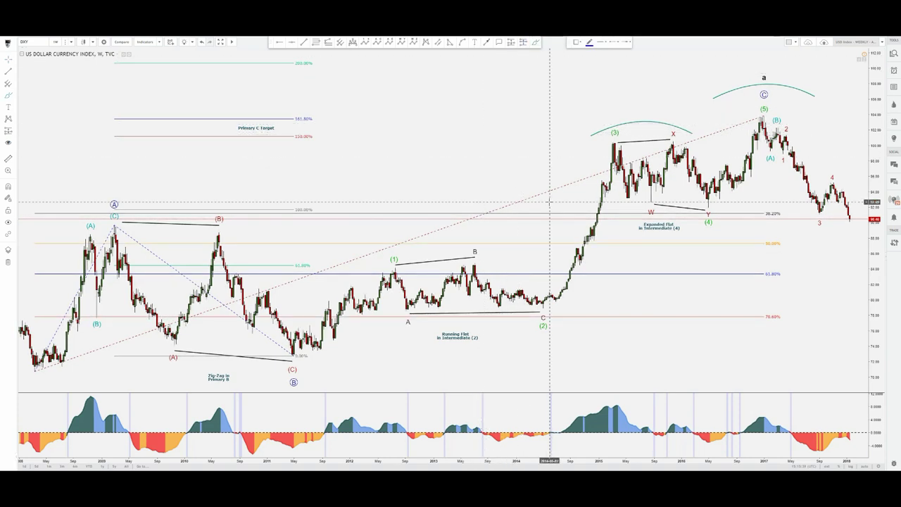
click(328, 359)
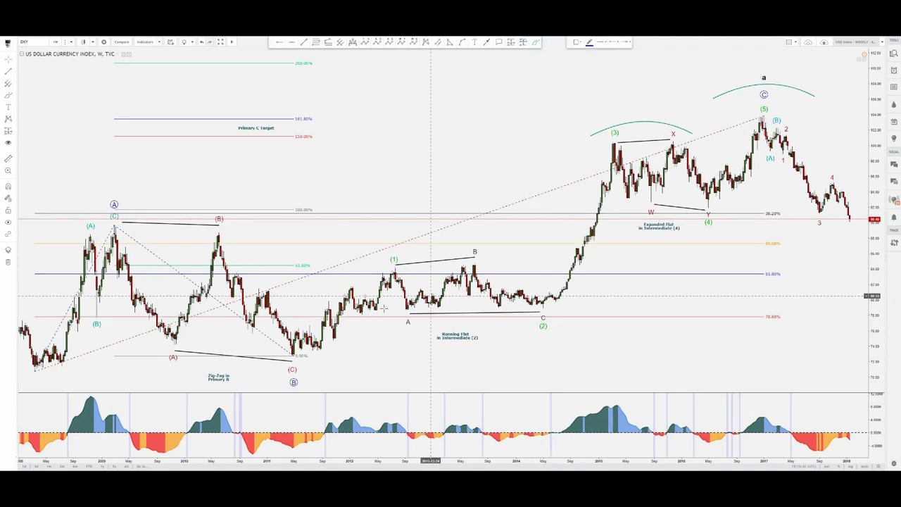
click(315, 361)
click(385, 270)
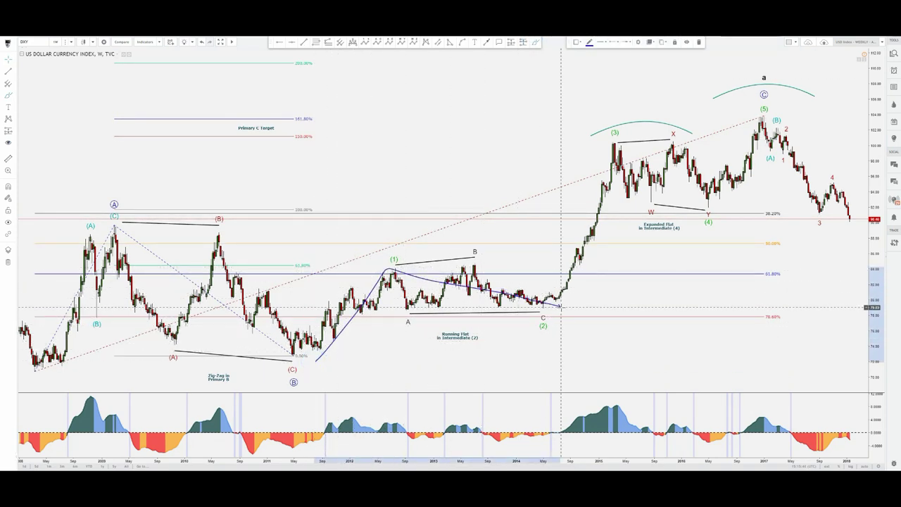
key(Escape)
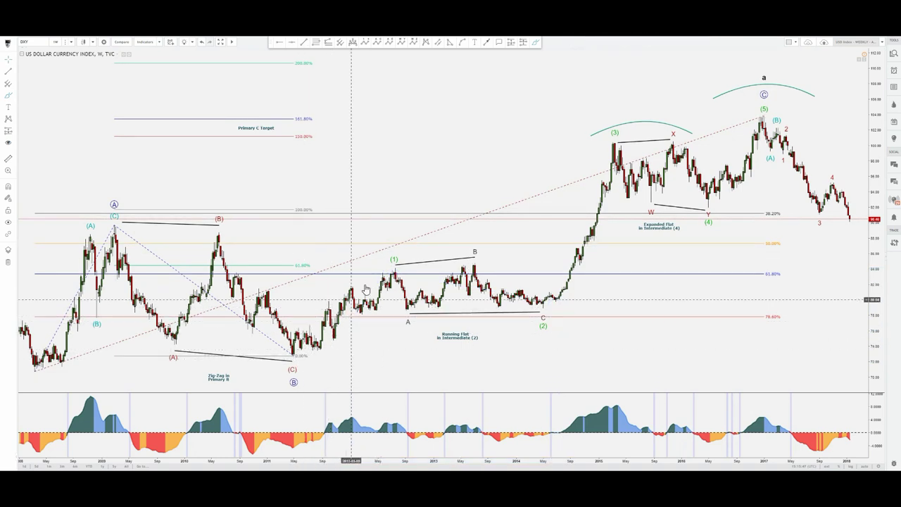
Move the green (1) wave label slightly higher above its peak.
click(395, 261)
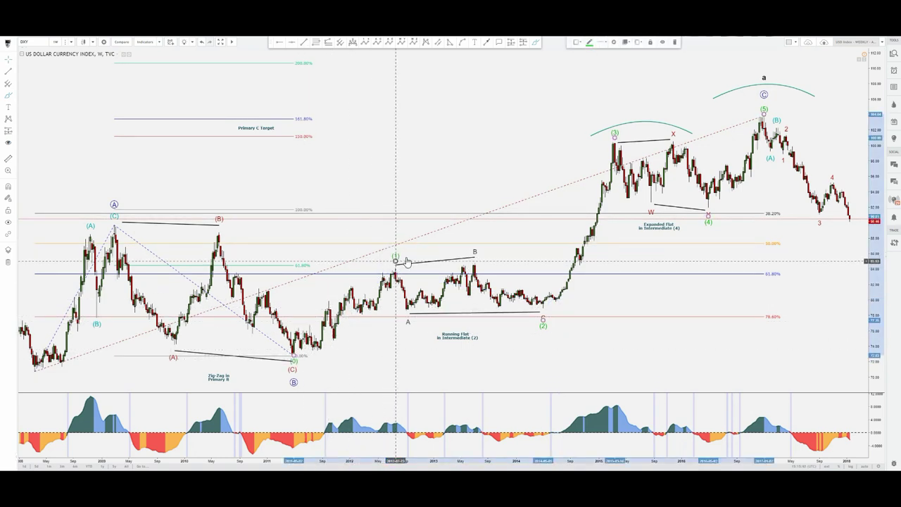
Brush the rise from wave (2) to the wave (3) high and loop around the green (3) label.
click(539, 44)
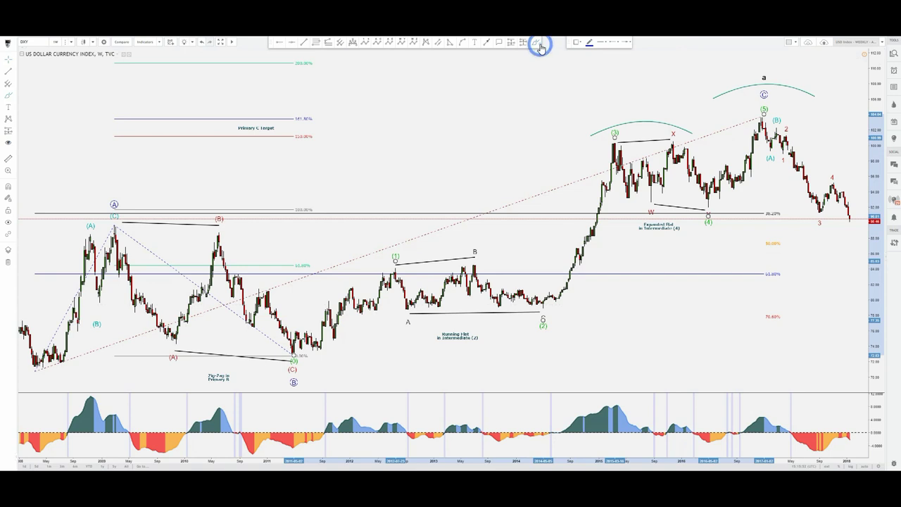
click(554, 310)
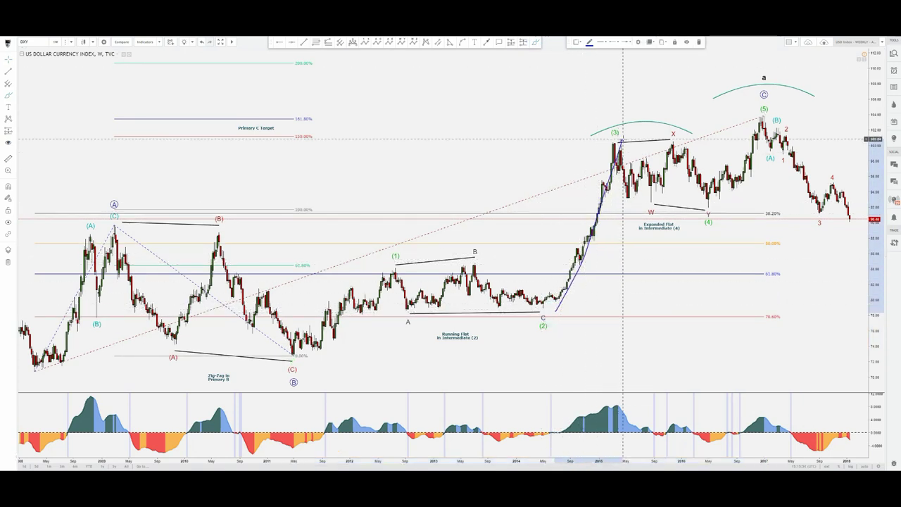
drag(622, 138, 599, 134)
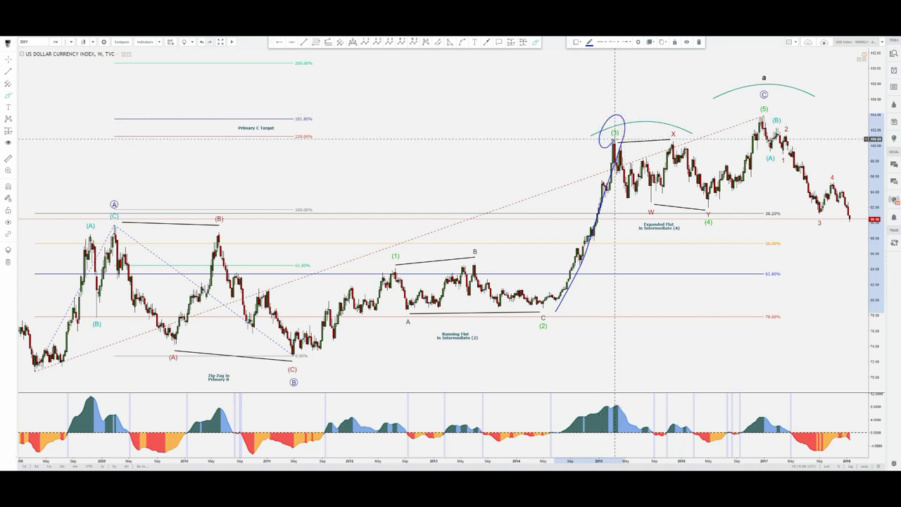
Brush the pullback from the green wave (3) high down to wave (4), and remove the brush strokes.
mouse_move(620, 143)
mouse_down()
mouse_move(637, 191)
mouse_move(667, 159)
mouse_move(707, 201)
mouse_move(709, 223)
mouse_move(713, 215)
mouse_up()
key(Delete)
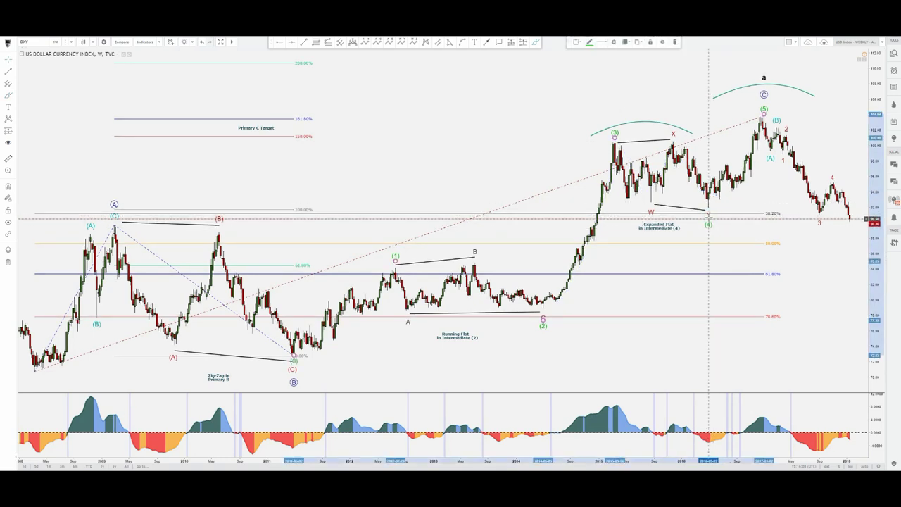
click(696, 221)
Brush a mark at the "Expanded Flat in Intermediate (4)" note, and remove it.
click(535, 42)
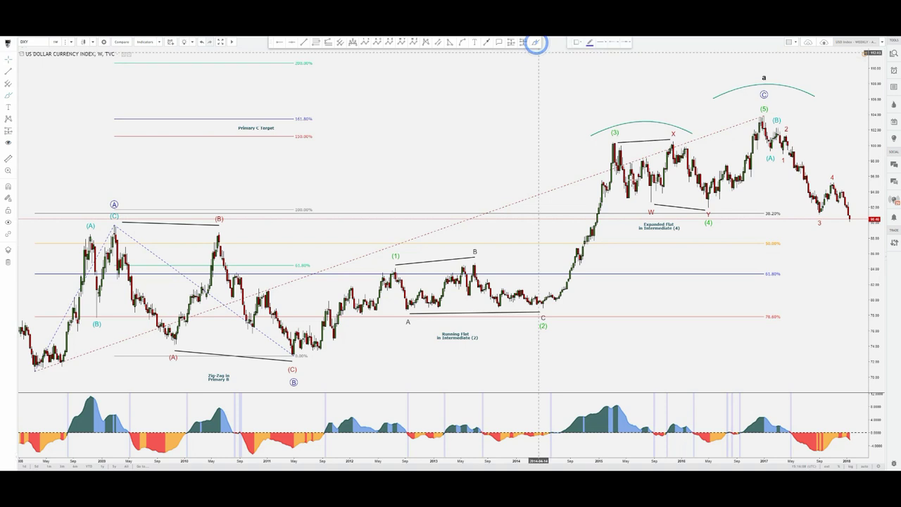
mouse_move(674, 223)
mouse_down()
mouse_move(643, 228)
mouse_move(680, 229)
mouse_up()
key(Delete)
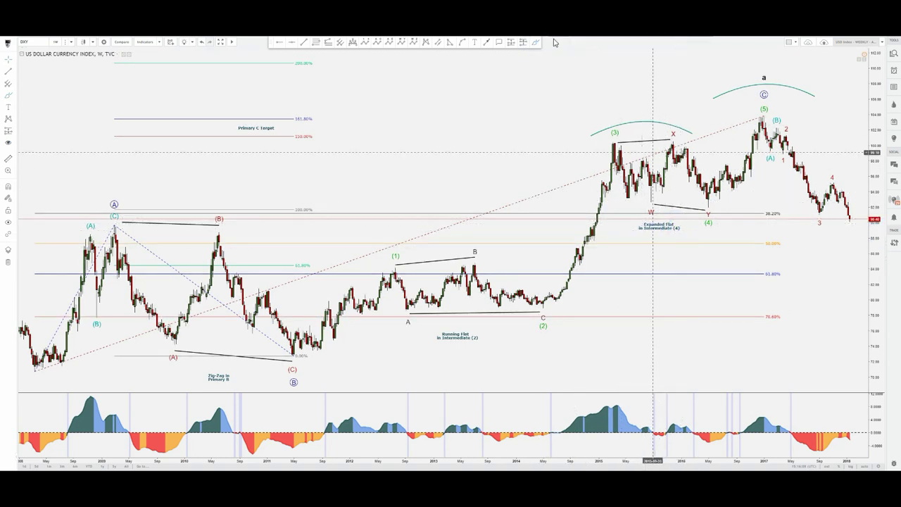
Brush the advance from green wave (4) through its small pullback up to the wave (5) high, and remove the stroke.
click(539, 43)
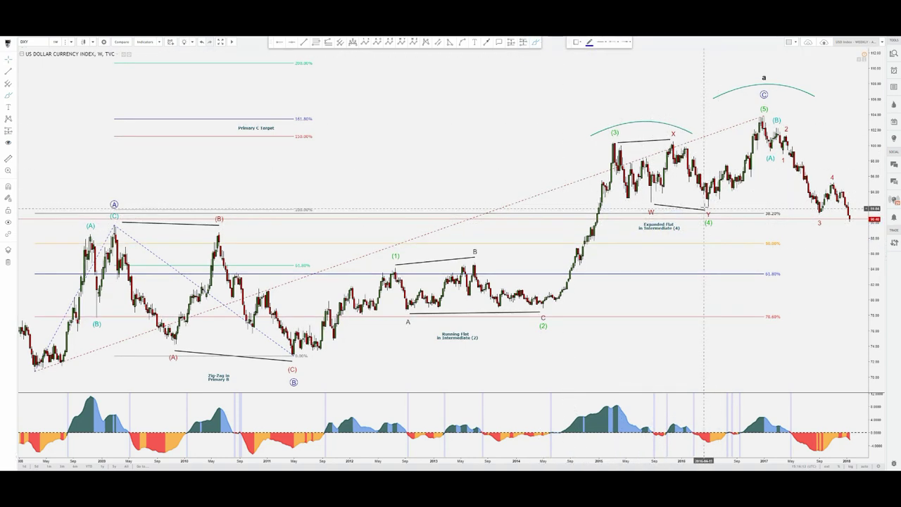
mouse_move(699, 204)
mouse_down()
mouse_move(729, 185)
mouse_move(767, 111)
mouse_up()
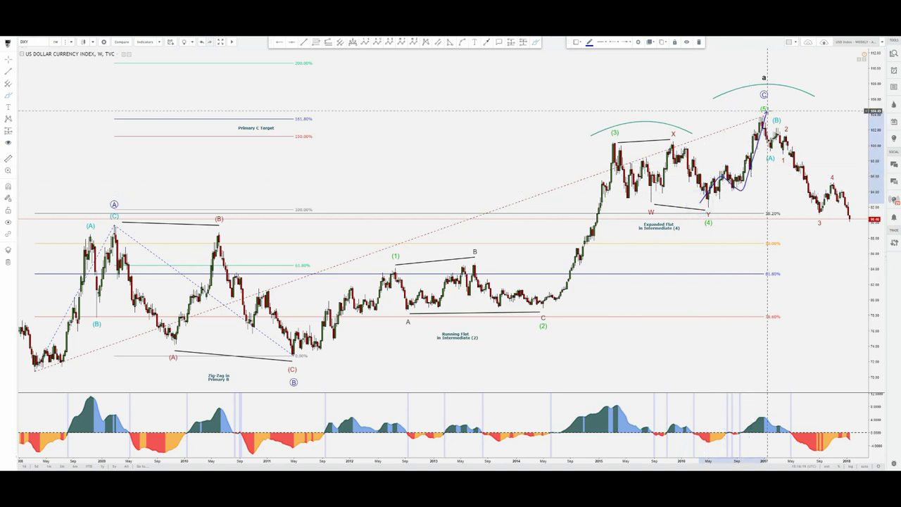
key(Delete)
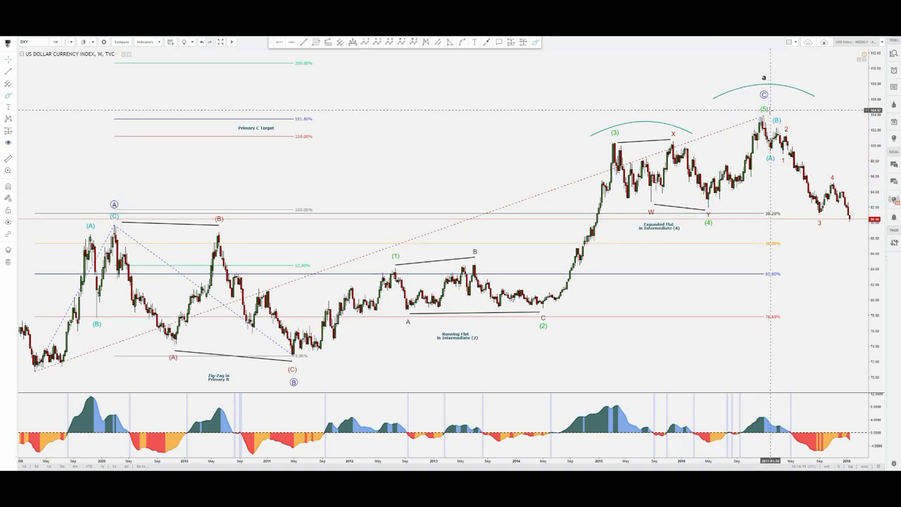
right_click(766, 110)
click(800, 70)
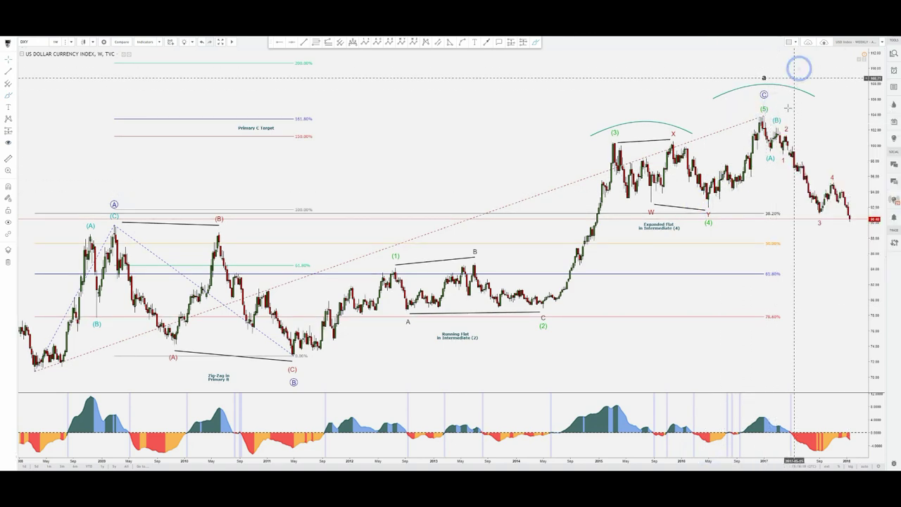
Brush a loop around the 161.80% and 150.00% levels of the Primary C Target, and remove it.
scroll(809, 114, up, 3)
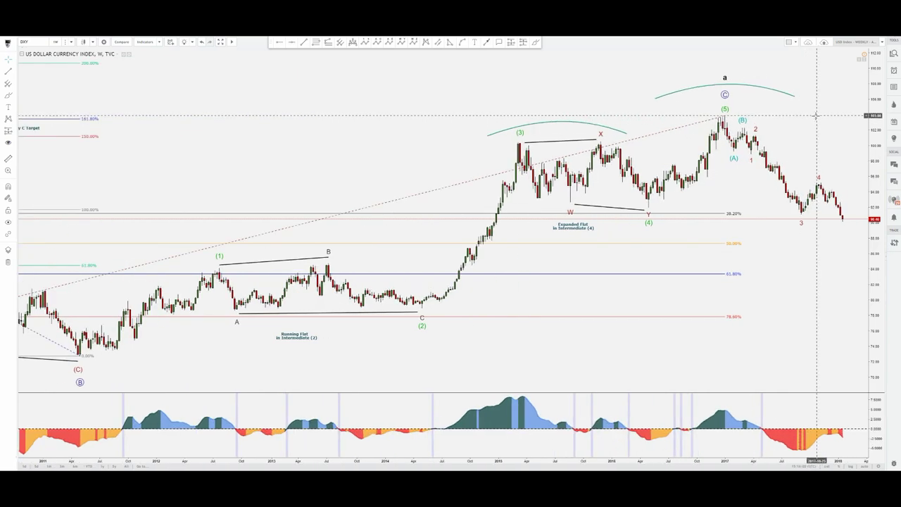
mouse_move(822, 114)
mouse_down()
mouse_move(728, 131)
mouse_move(819, 111)
mouse_up()
scroll(818, 111, down, 1)
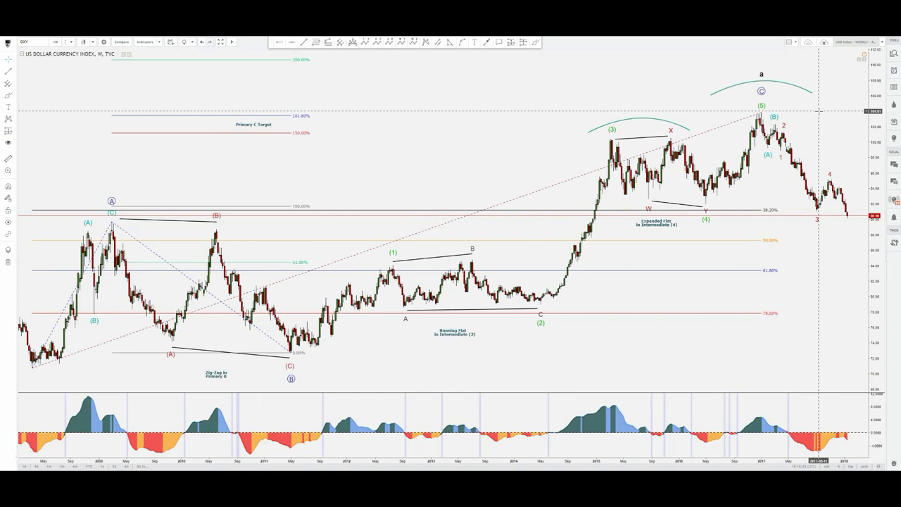
scroll(819, 111, up, 1)
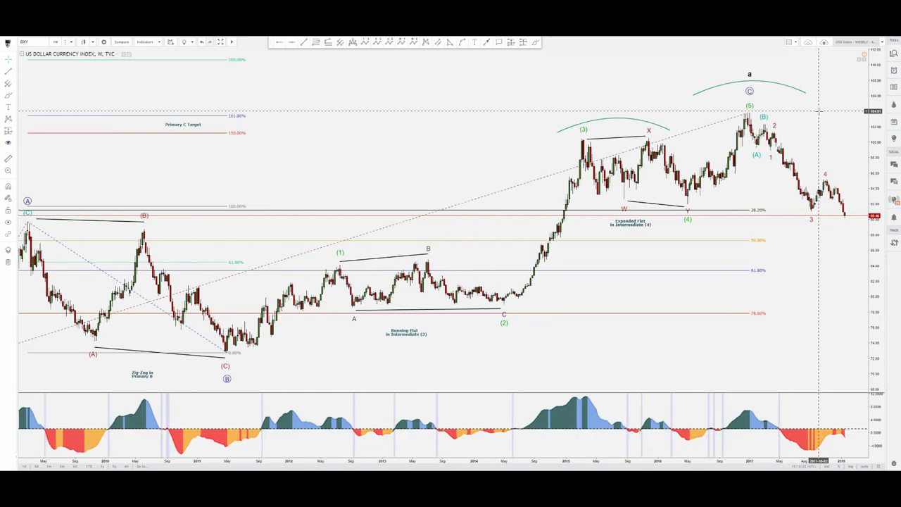
click(537, 43)
drag(227, 158, 211, 142)
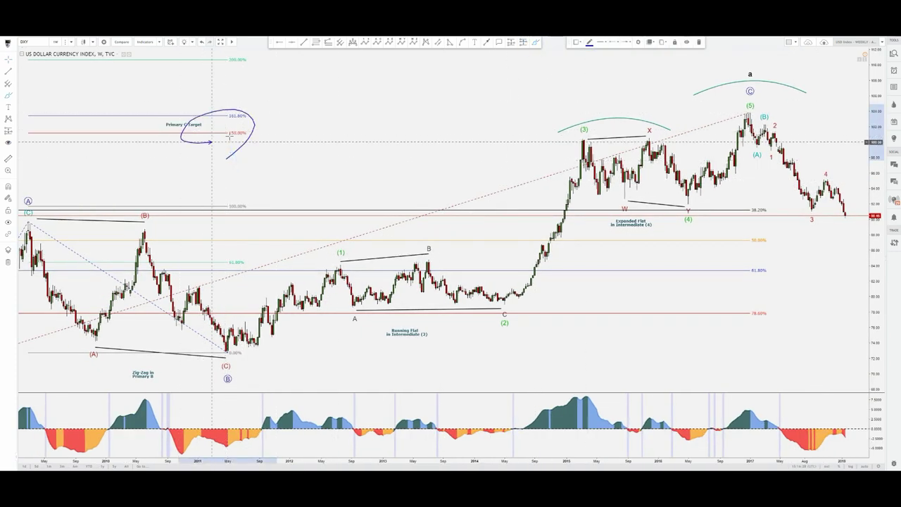
key(Delete)
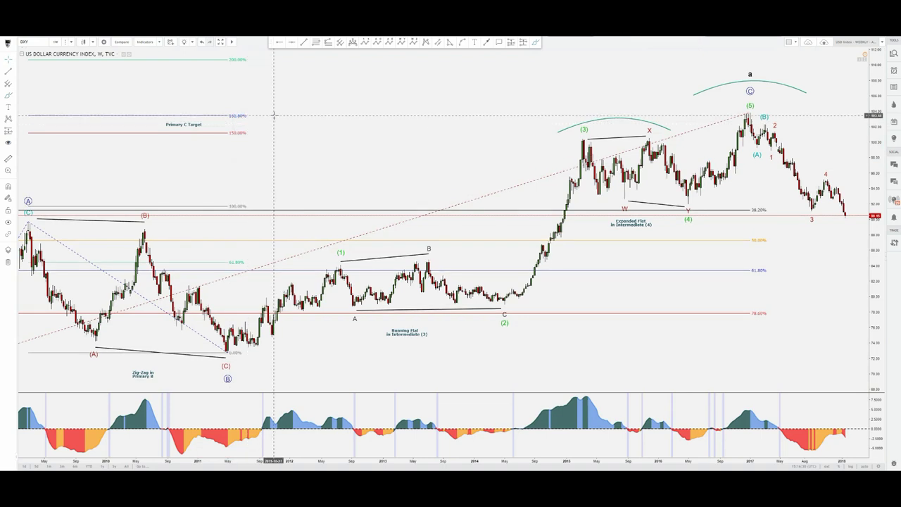
Brush the overall circled A-B-C path from the first low to the circled C high, and loop the 50.00%, 61.80% and 78.60% retracement levels.
scroll(282, 117, down, 2)
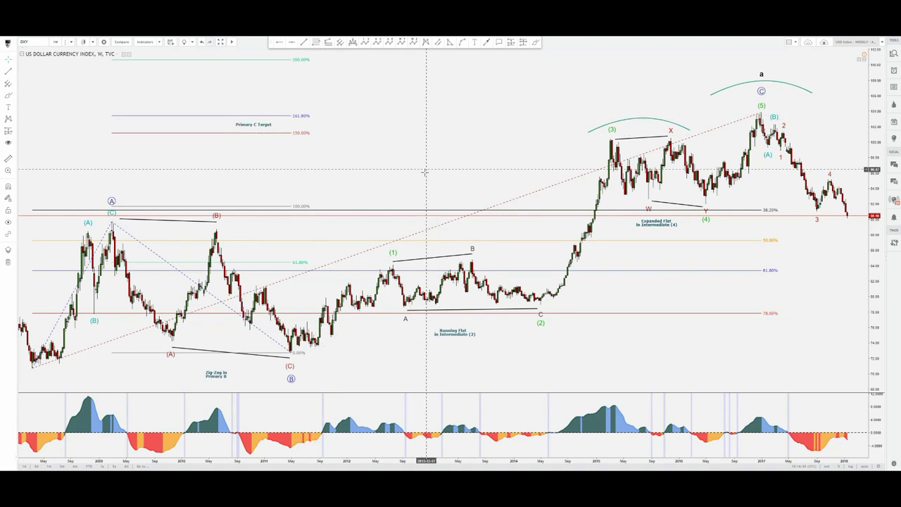
click(533, 42)
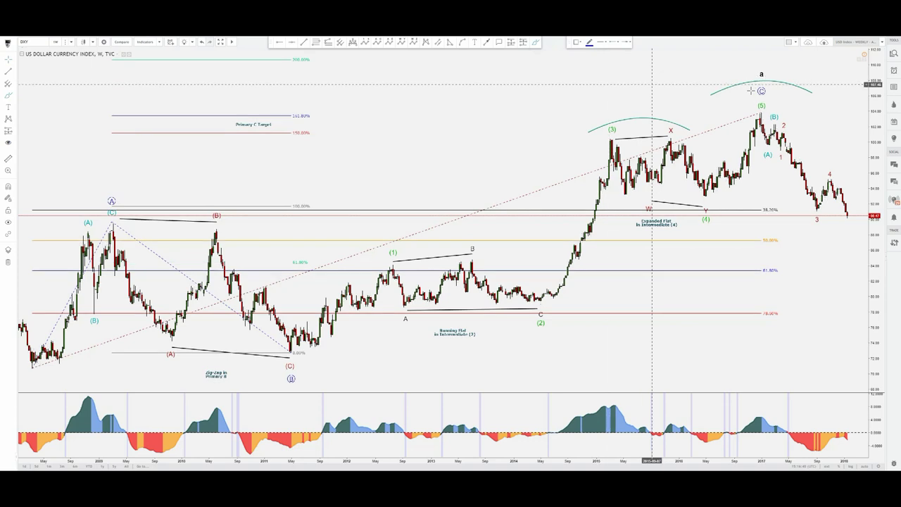
mouse_move(75, 385)
mouse_down()
mouse_move(223, 268)
mouse_move(421, 295)
mouse_move(784, 117)
mouse_up()
double_click(784, 116)
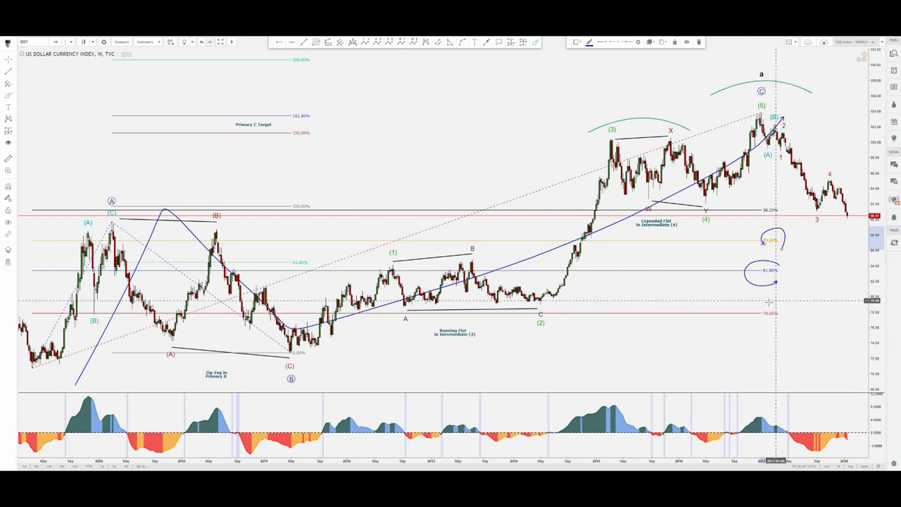
drag(770, 301, 778, 323)
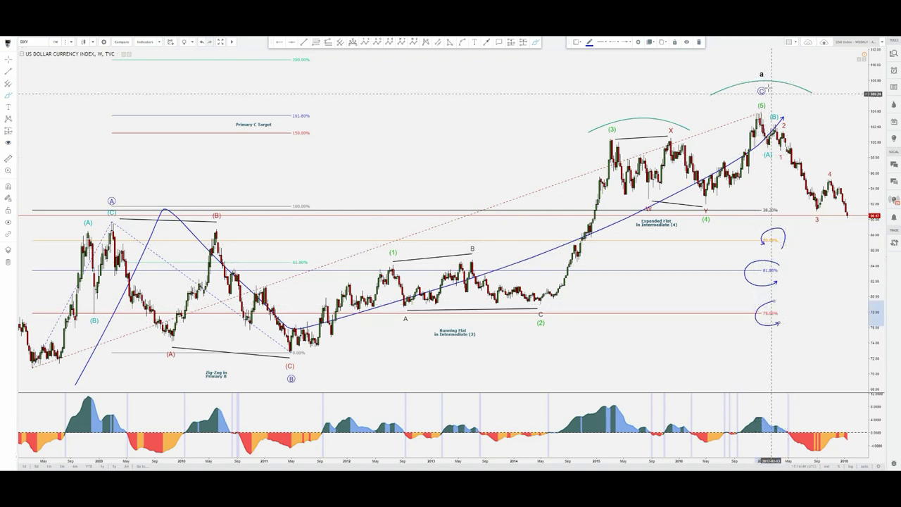
Try to move the black wave a label slightly higher above the circled C peak.
mouse_move(775, 76)
mouse_down()
mouse_move(741, 74)
mouse_move(764, 77)
mouse_up()
key(Escape)
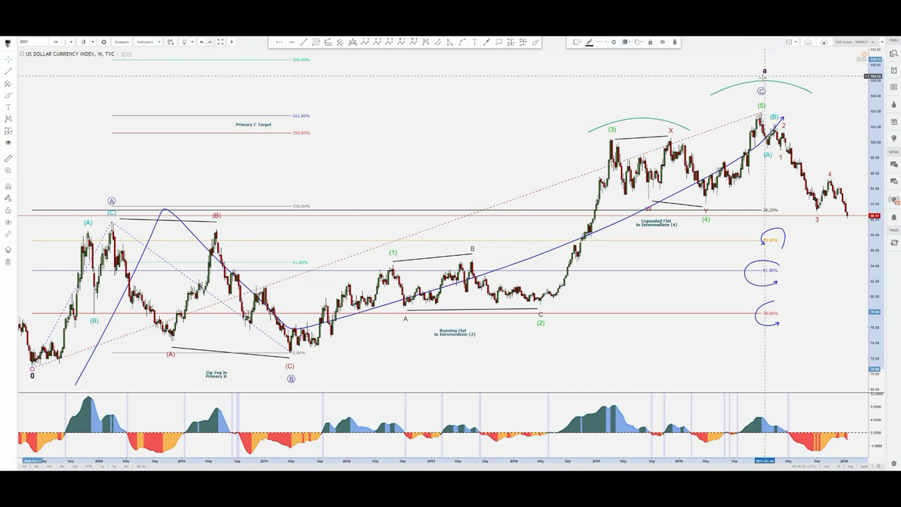
click(738, 74)
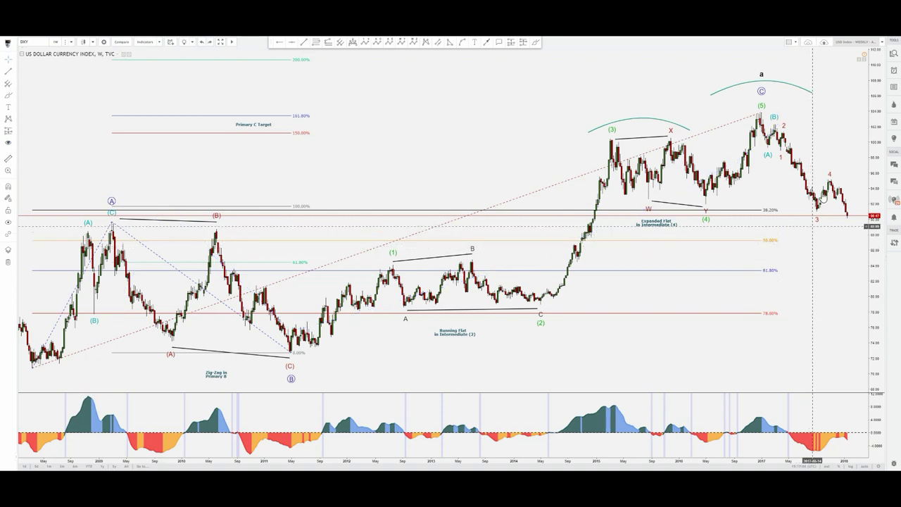
Brush a mark around the projected black b label under the future circled C, and undo it.
mouse_move(835, 141)
mouse_down()
mouse_move(519, 171)
mouse_move(409, 165)
mouse_up()
click(535, 44)
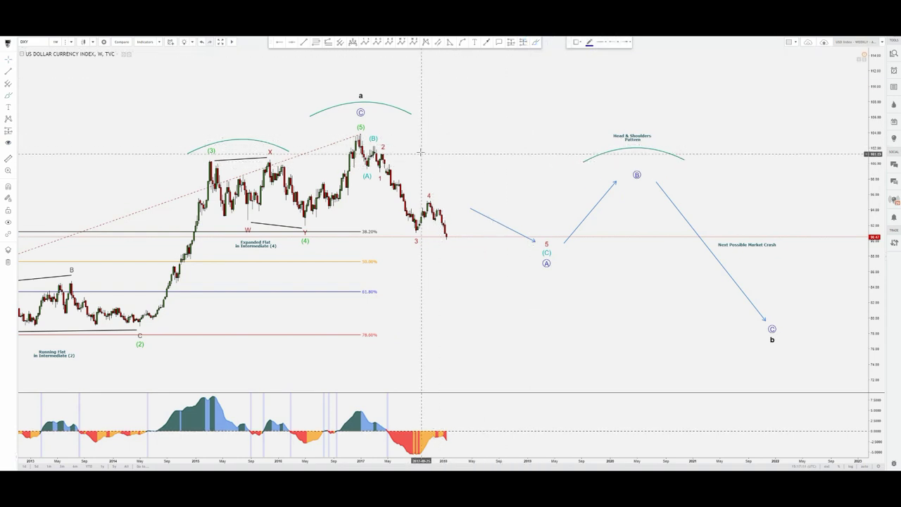
drag(772, 345, 769, 349)
key(ctrl+z)
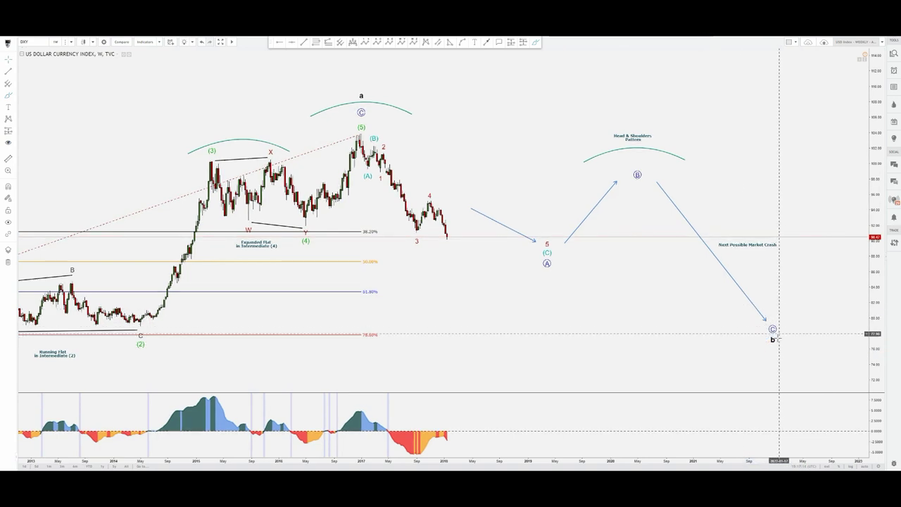
key(ctrl+z)
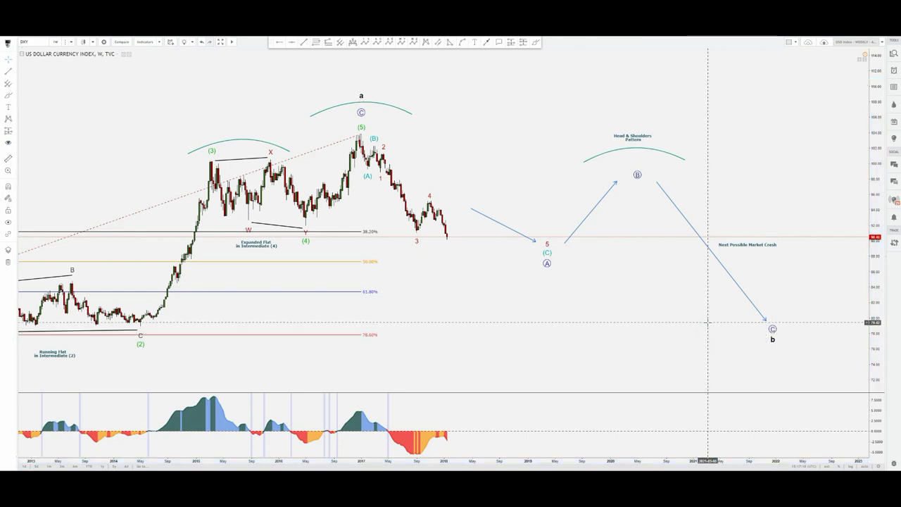
Move the projected teal (C) wave label slightly lower, between the red 5 and the circled A.
click(524, 45)
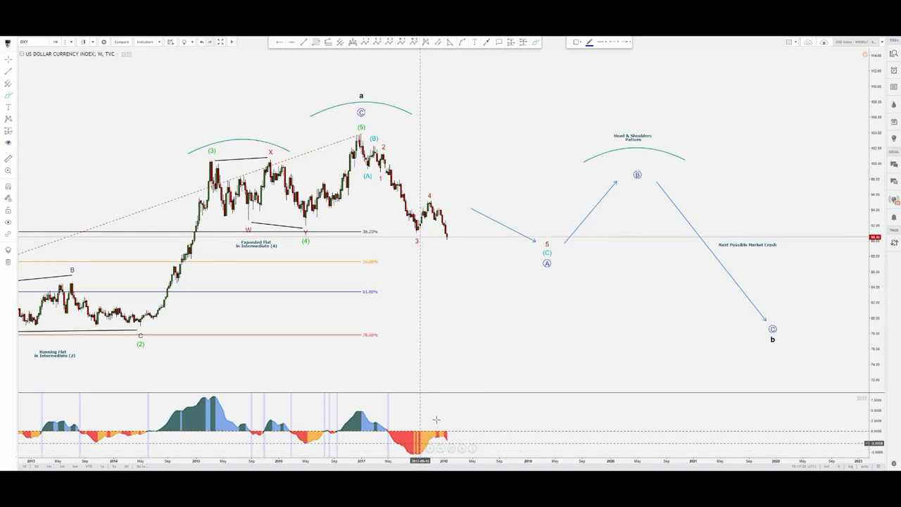
click(547, 253)
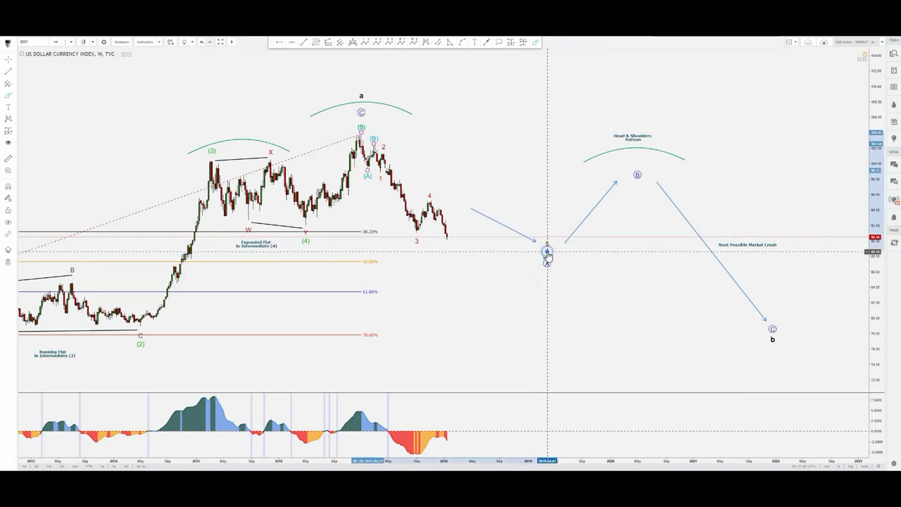
drag(547, 255, 550, 252)
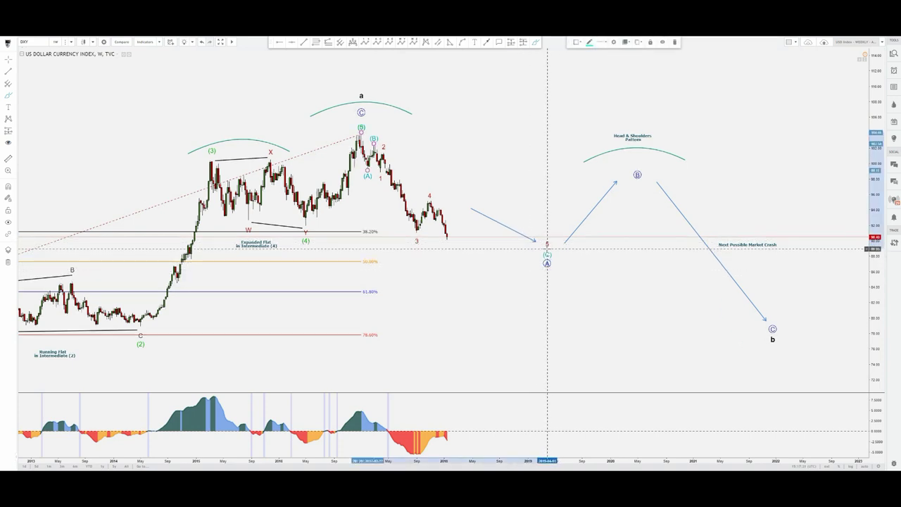
click(535, 197)
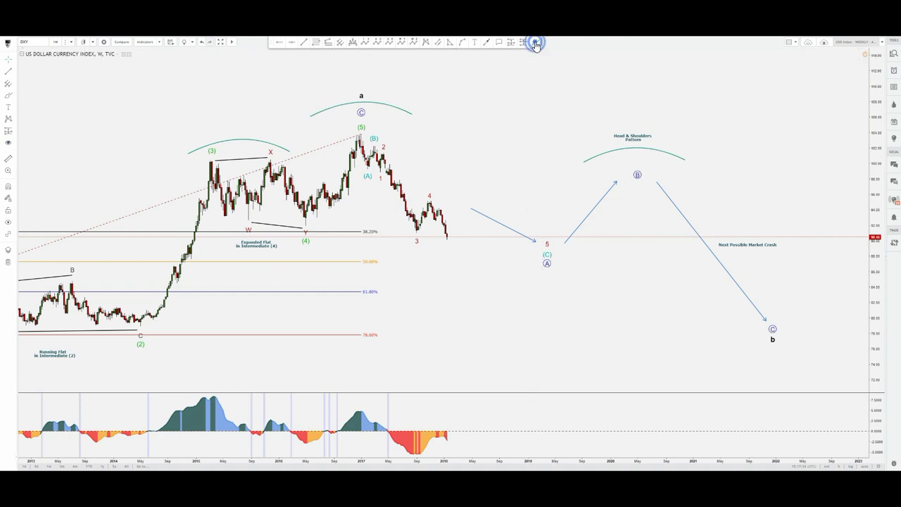
Brush the decline from the wave (5) high through (A) and (B) and onward to wave 4, and remove the strokes.
click(350, 134)
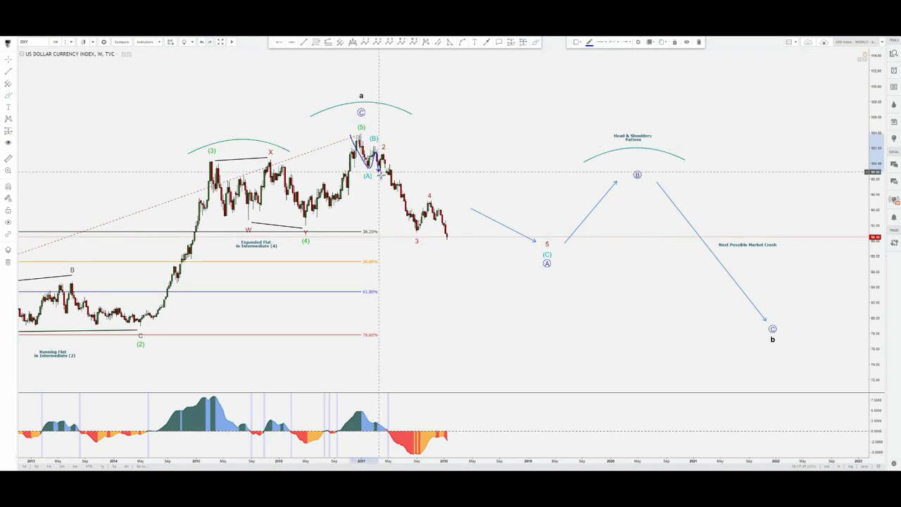
mouse_move(379, 172)
mouse_down()
mouse_move(400, 194)
mouse_move(429, 202)
mouse_up()
key(Delete)
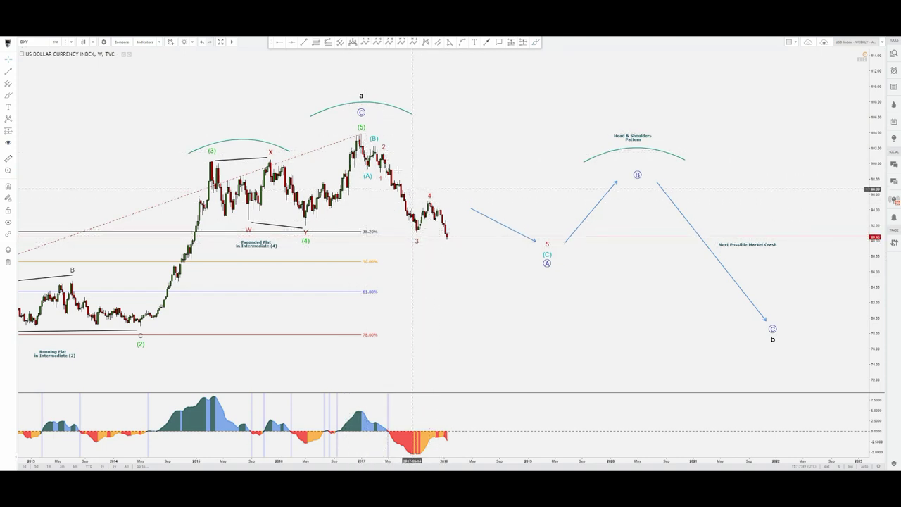
Brush only the last steep rise into the wave (5) high below the circled C, and undo the stroke.
click(537, 43)
click(328, 201)
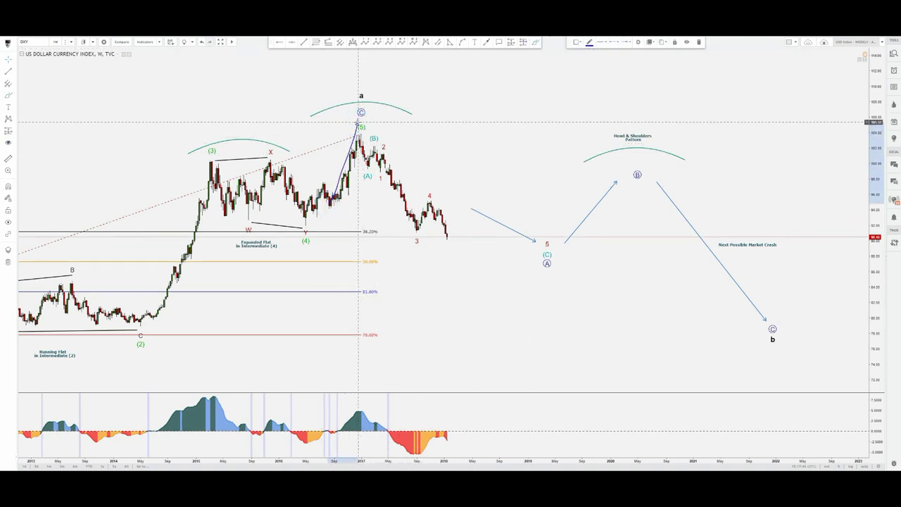
right_click(382, 122)
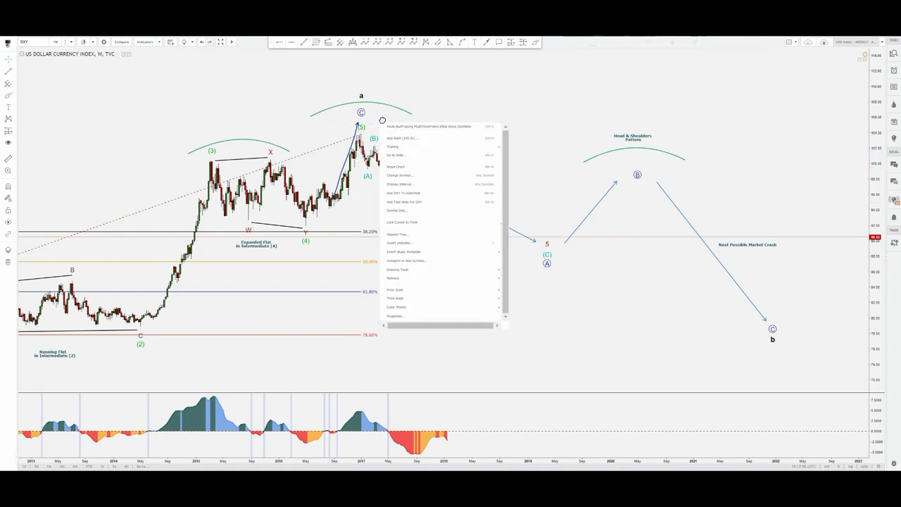
click(382, 120)
click(404, 83)
key(ctrl+z)
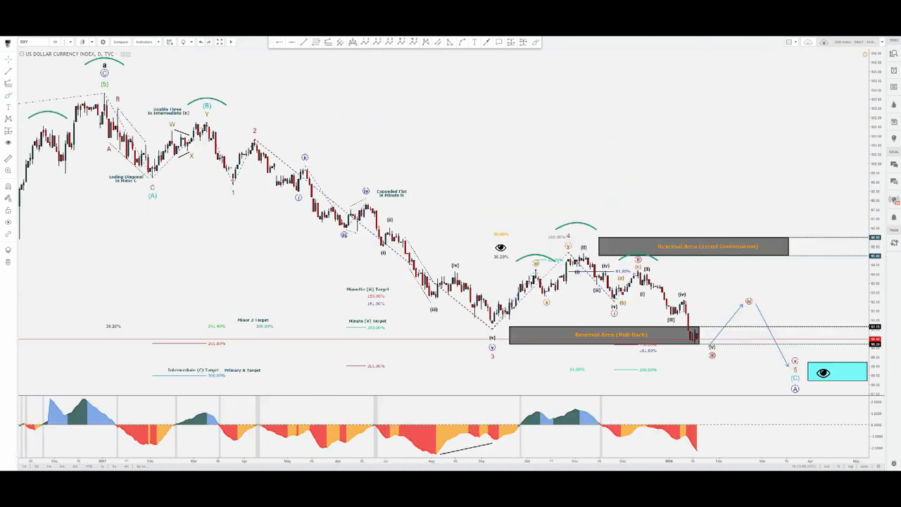
On the daily chart, move the "Ending Diagonal in Minor C" note slightly up and left, and lower the teal (A) label beneath red C.
click(540, 42)
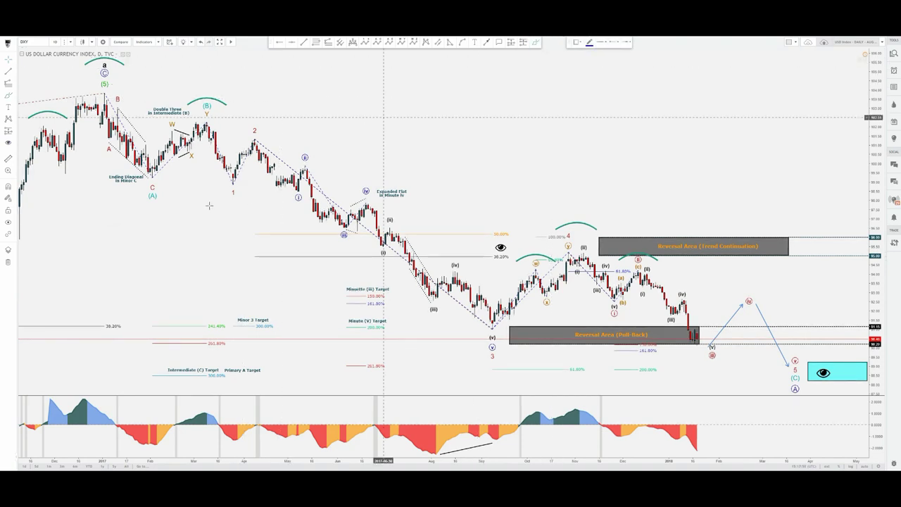
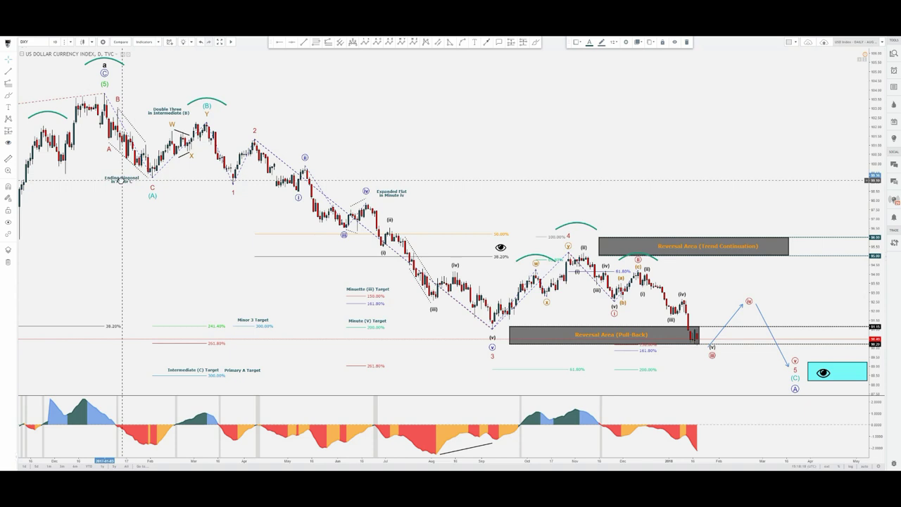
drag(121, 180, 119, 177)
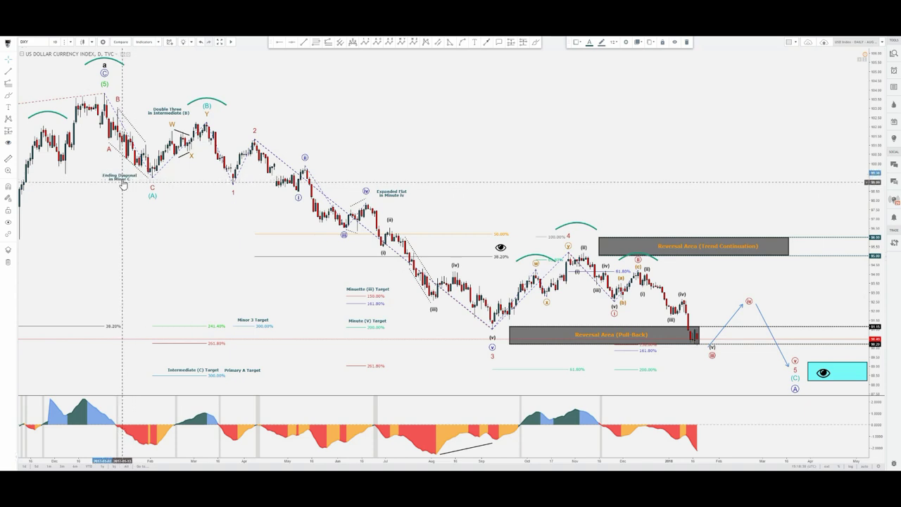
click(154, 191)
drag(154, 190, 154, 196)
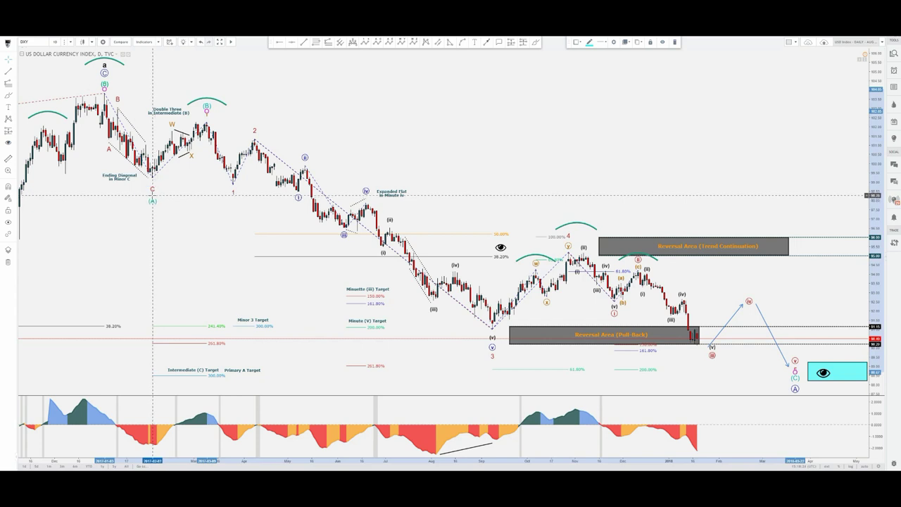
click(191, 187)
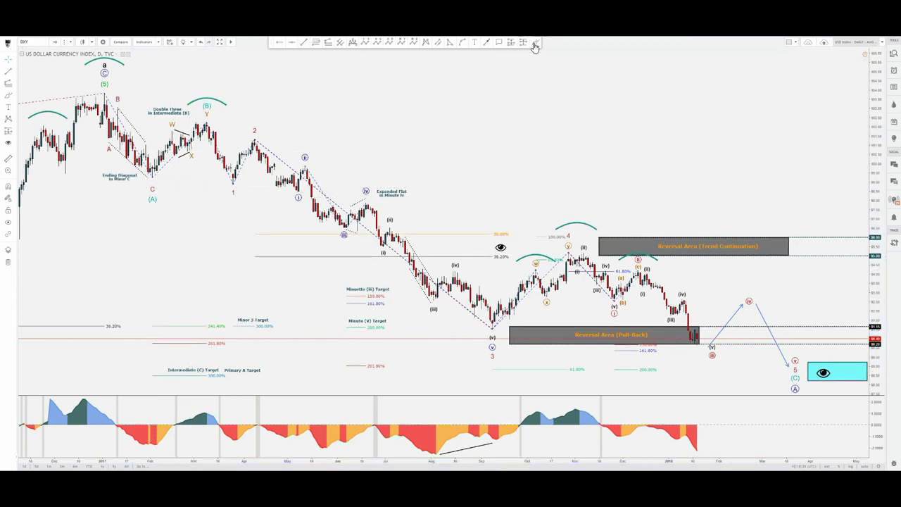
On the daily chart, brush the rise from the (A) low up to W, down to X and up to the Y high.
click(535, 44)
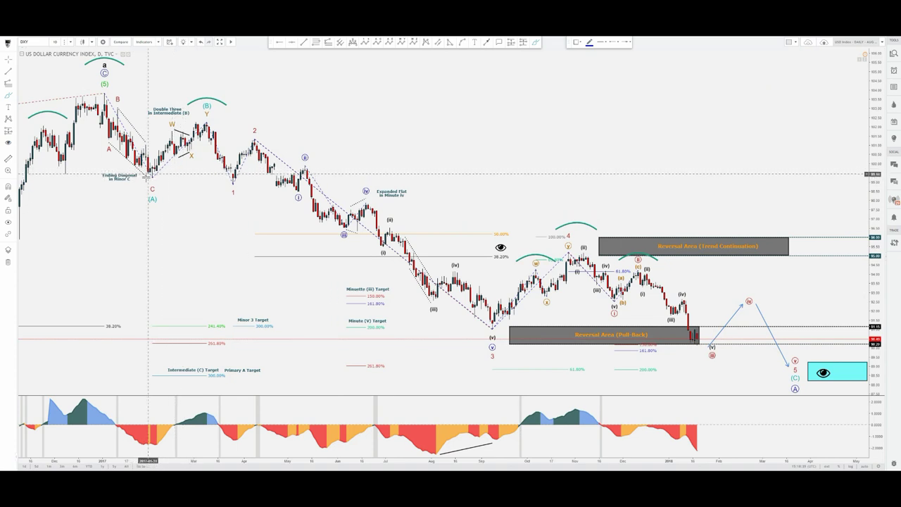
mouse_move(147, 180)
mouse_down()
mouse_move(166, 134)
mouse_move(185, 150)
mouse_up()
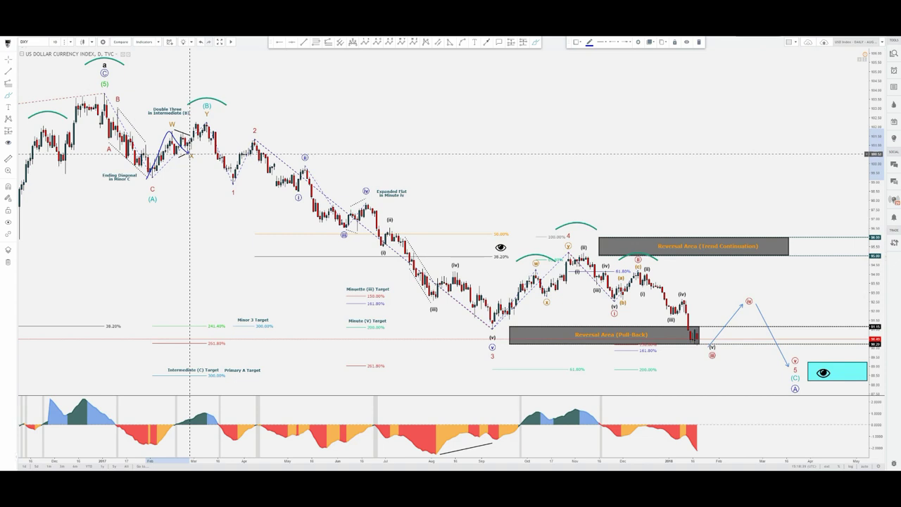
drag(189, 153, 200, 134)
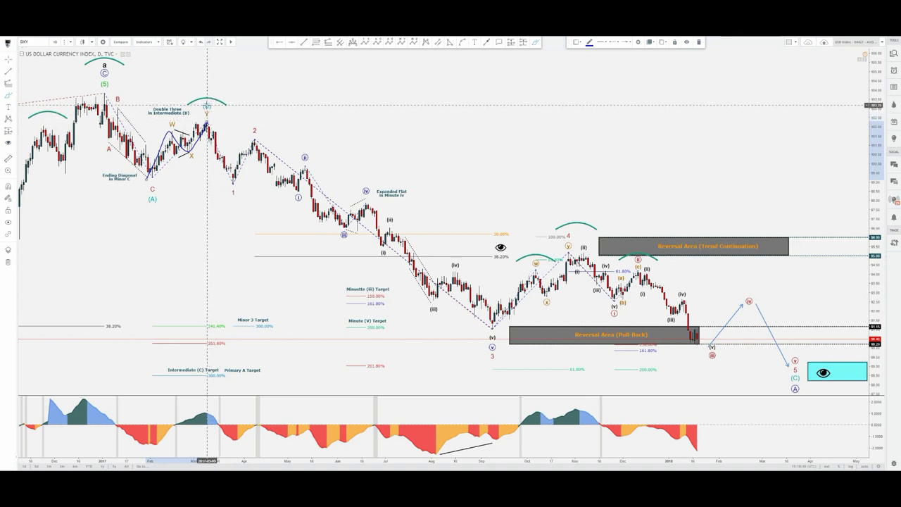
click(209, 106)
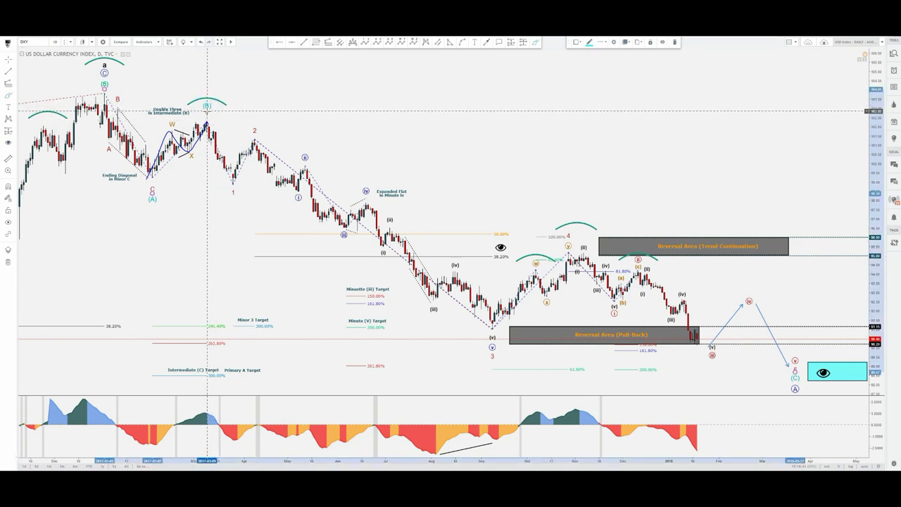
Move the "Double Three in Intermediate (B)" note slightly left and delete the brushed W-X-Y stroke.
drag(166, 111, 164, 112)
click(168, 132)
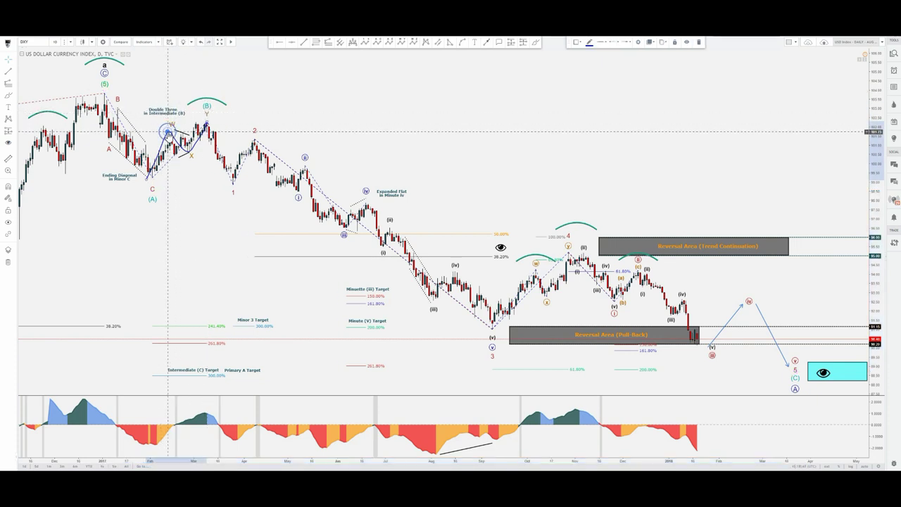
key(Delete)
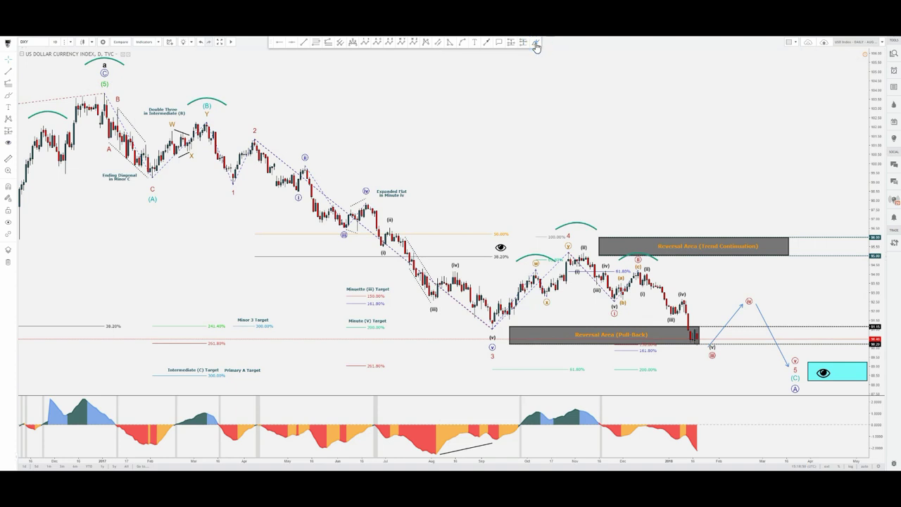
Brush a short line across the high beneath the teal (B), and remove it.
click(535, 43)
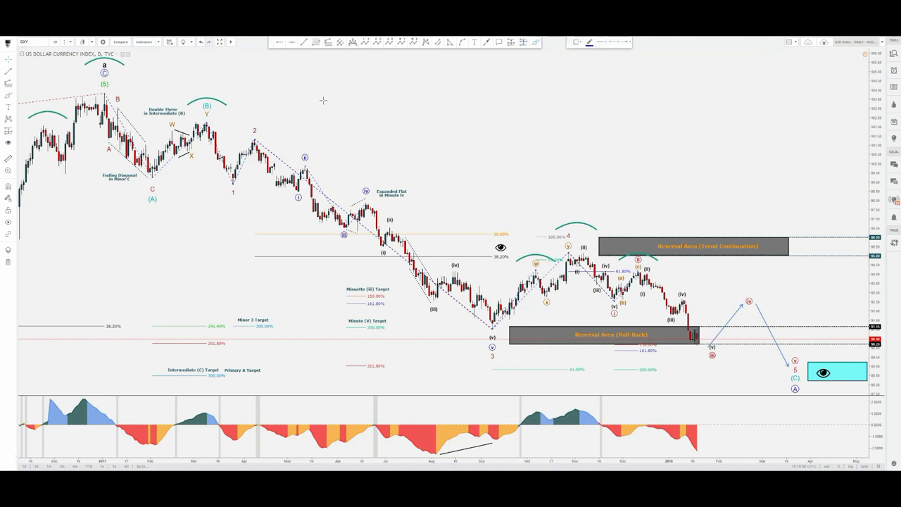
click(190, 123)
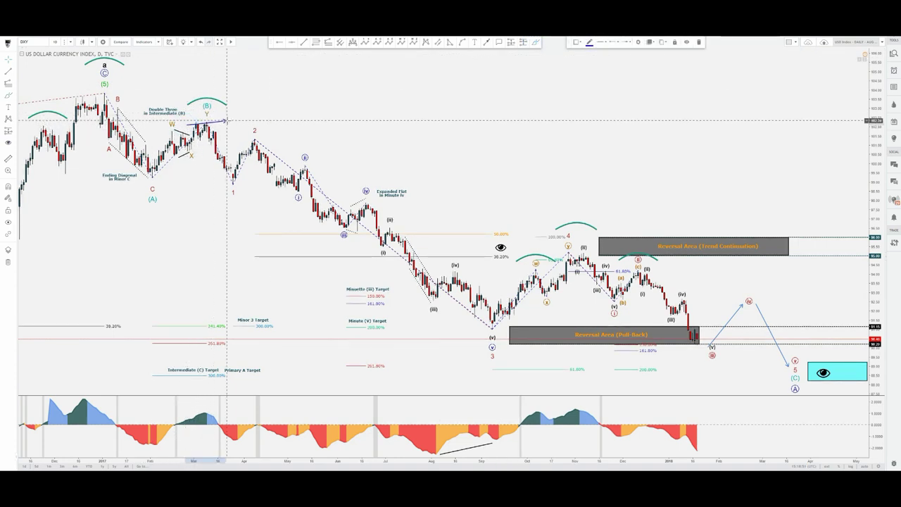
key(Escape)
Brush curved arrows over the left shoulder, the (5) head and the (B) right shoulder, and remove them.
click(536, 43)
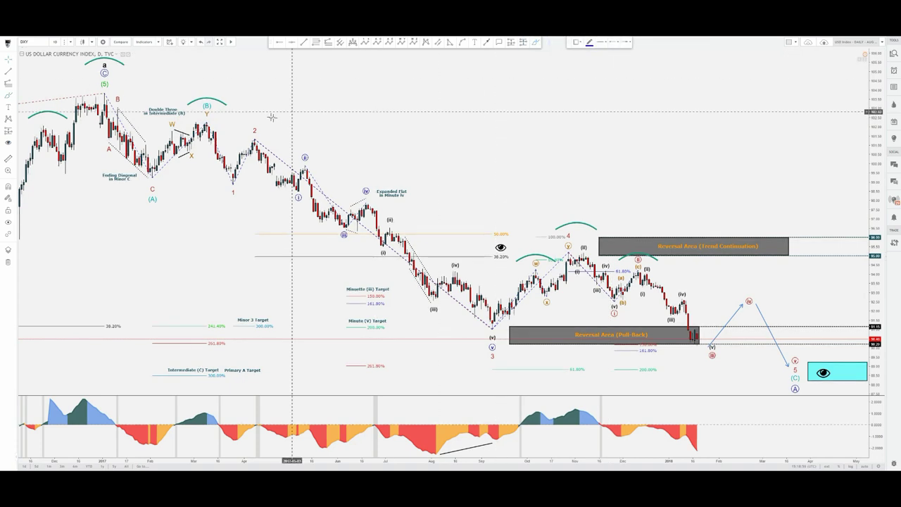
click(30, 120)
click(65, 124)
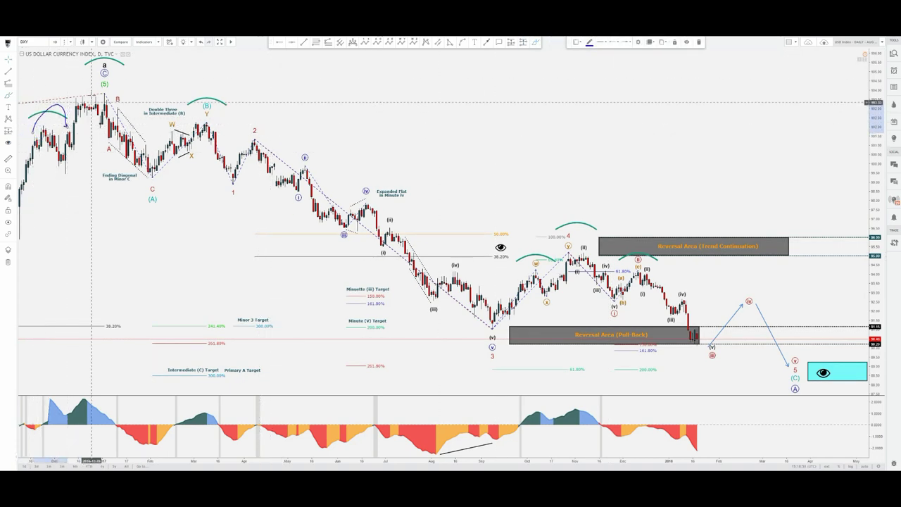
click(93, 88)
click(137, 90)
click(206, 97)
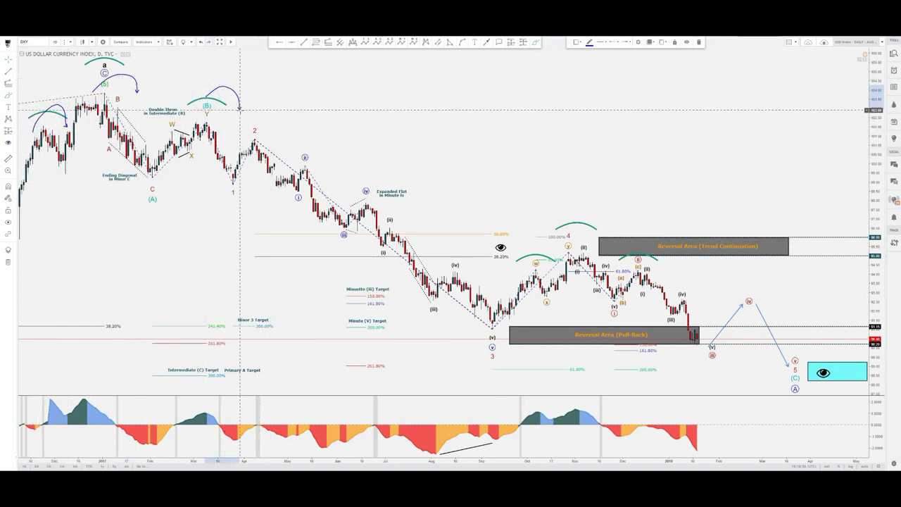
right_click(241, 110)
click(265, 102)
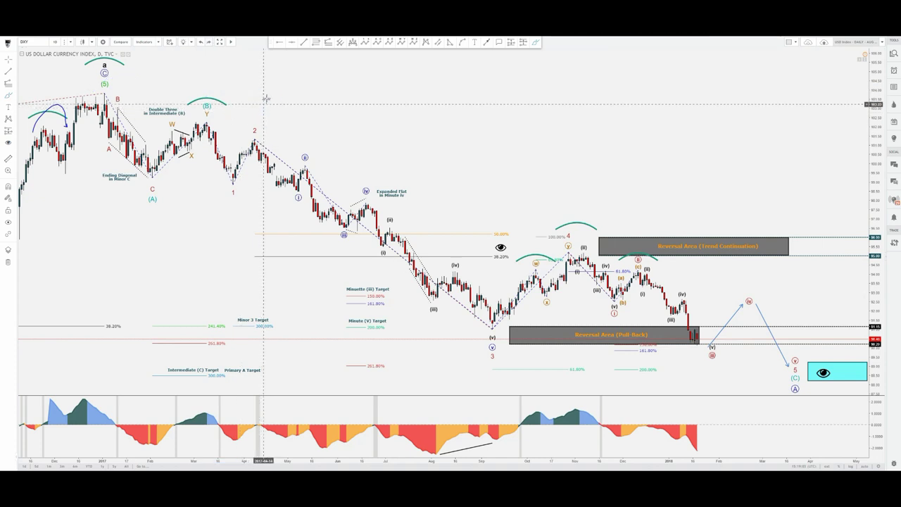
key(ctrl+z)
Brush the drop from the Y high to the red 1 low, undo it, and highlight the teal (A)-(B)-(C) count.
click(535, 44)
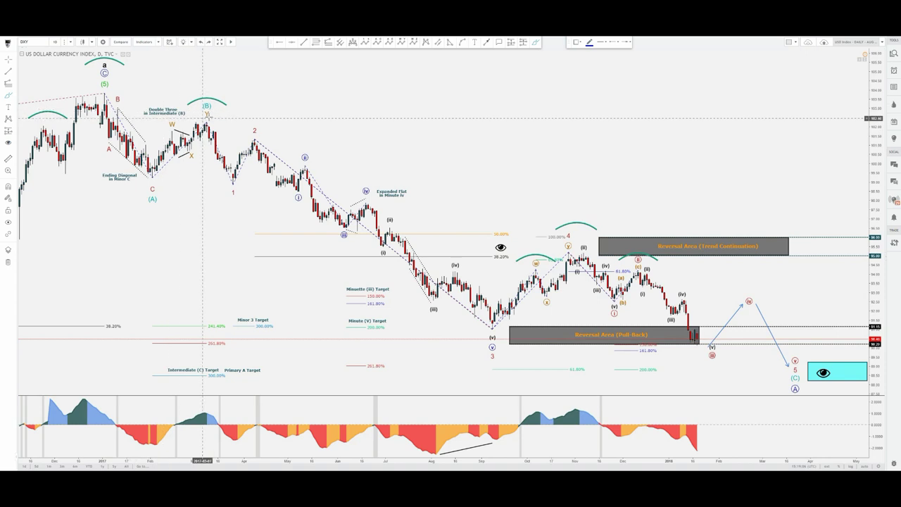
drag(207, 122, 233, 181)
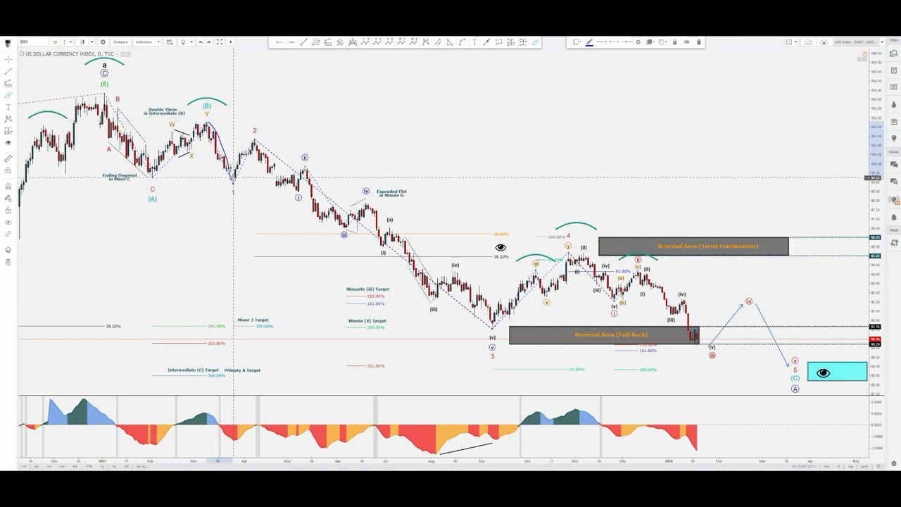
key(ctrl+z)
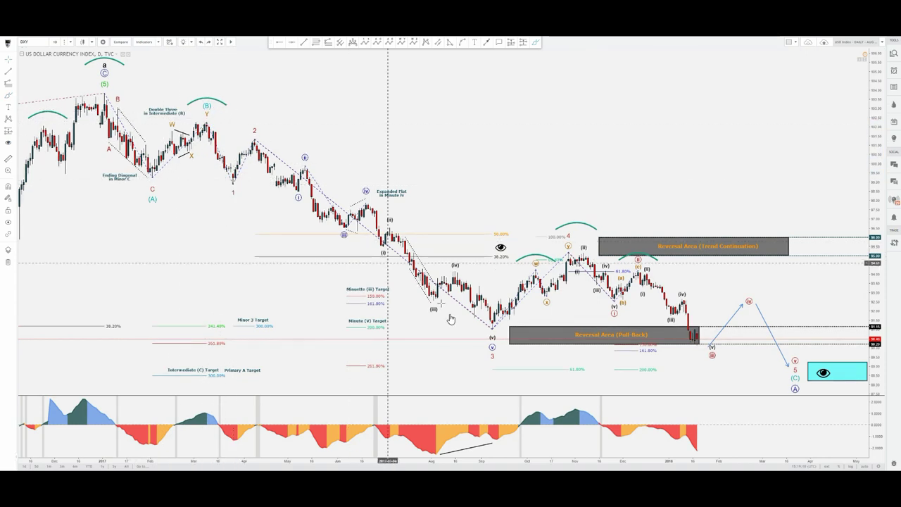
drag(795, 378, 802, 376)
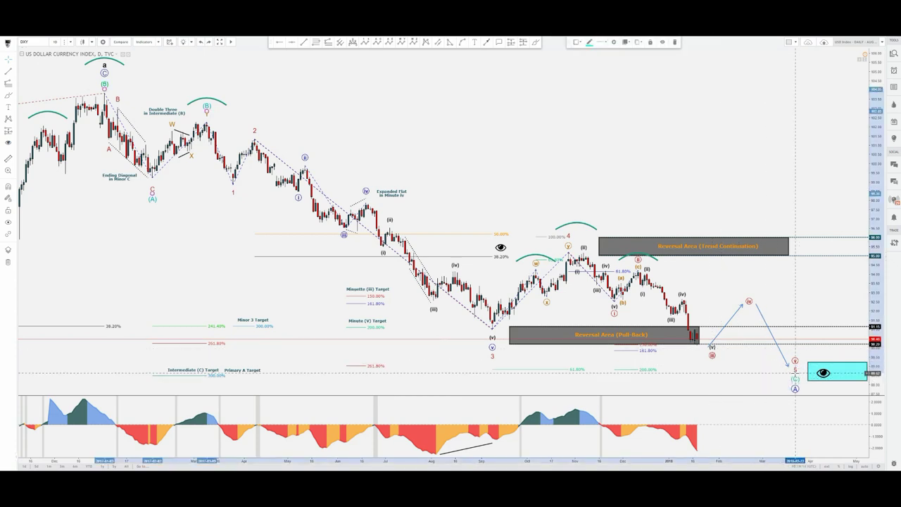
click(801, 292)
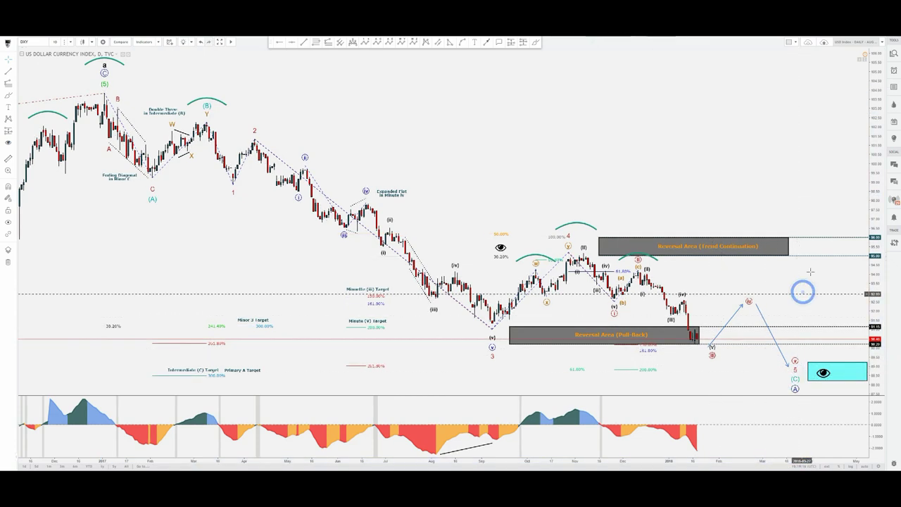
Brush a short line across the head at the (5) high, and remove it.
click(532, 44)
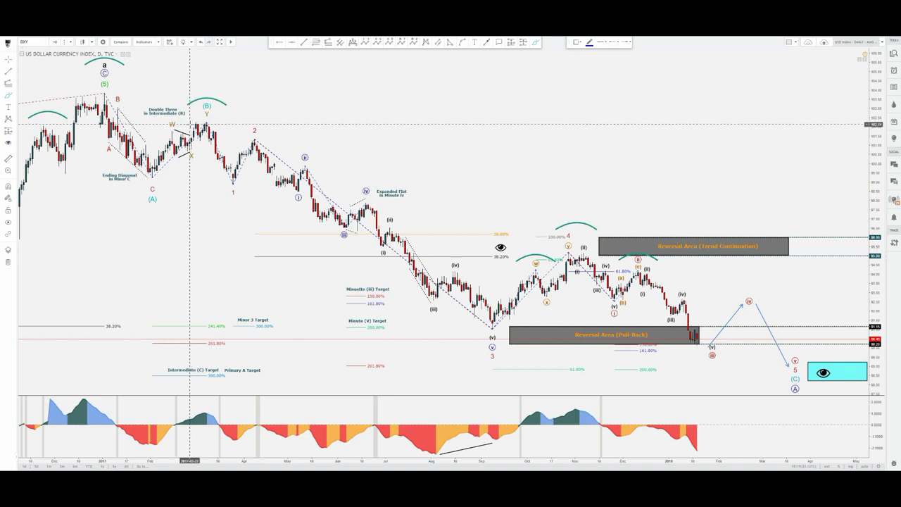
click(66, 95)
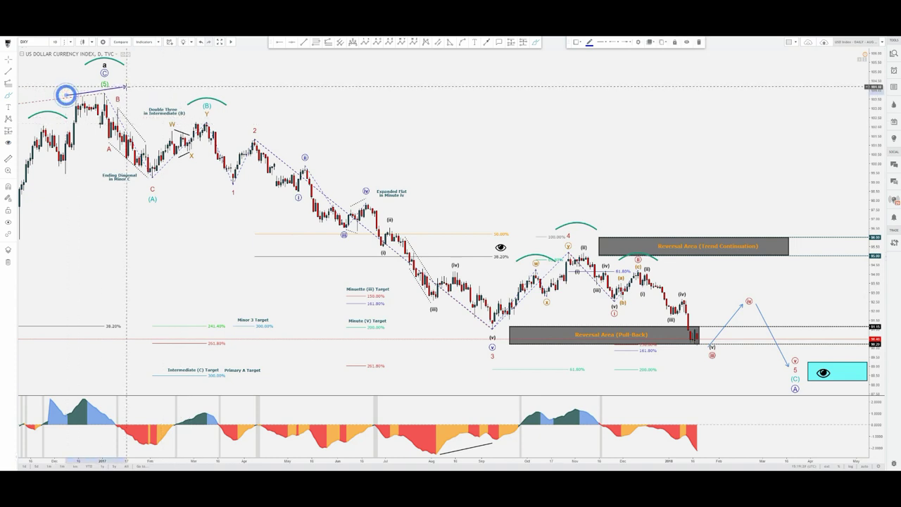
key(Escape)
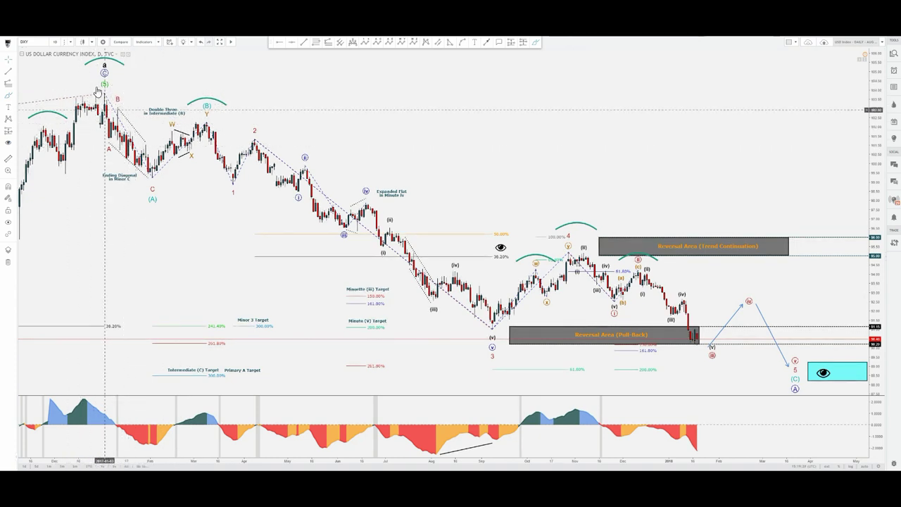
Brush circles around the (5), (B), 2, circled iv, 3, 4, red circled ii and iii turns, plus arrows along the late rallies.
click(533, 43)
drag(111, 87, 104, 99)
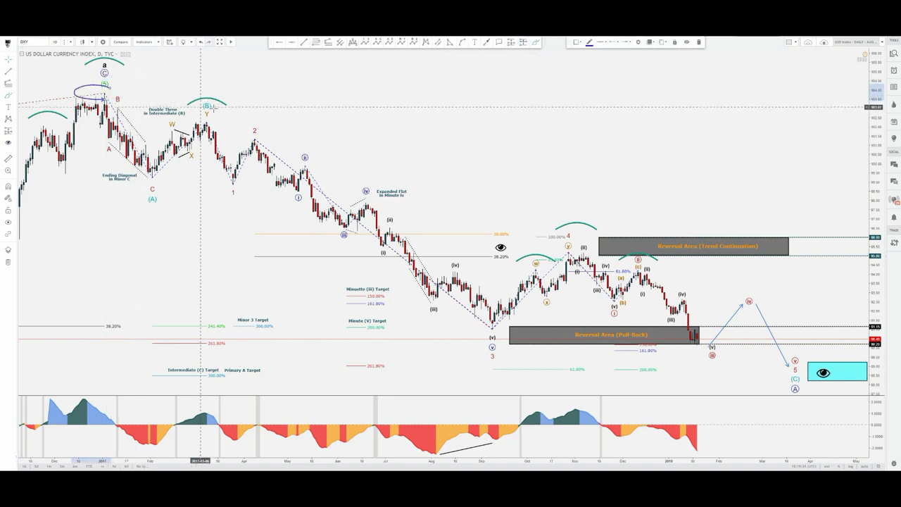
drag(217, 107, 208, 114)
drag(261, 141, 259, 144)
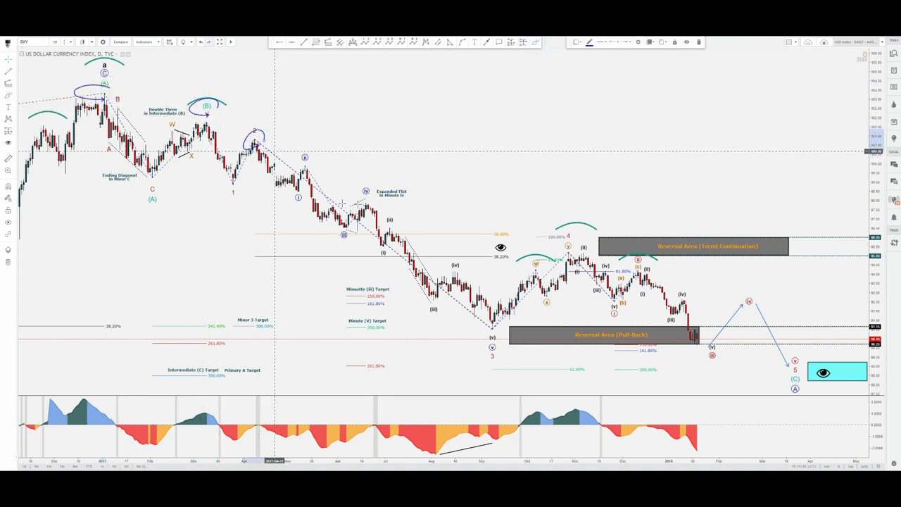
drag(367, 208, 360, 206)
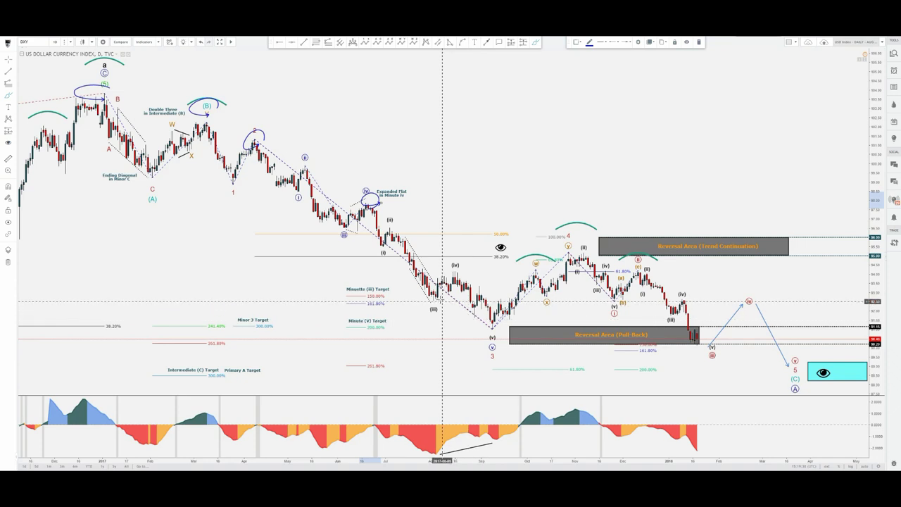
mouse_move(436, 299)
mouse_down()
mouse_move(449, 300)
mouse_move(466, 274)
mouse_up()
mouse_move(496, 323)
mouse_down()
mouse_move(472, 332)
mouse_move(495, 326)
mouse_move(568, 267)
mouse_move(574, 250)
mouse_move(577, 260)
mouse_move(645, 265)
mouse_up()
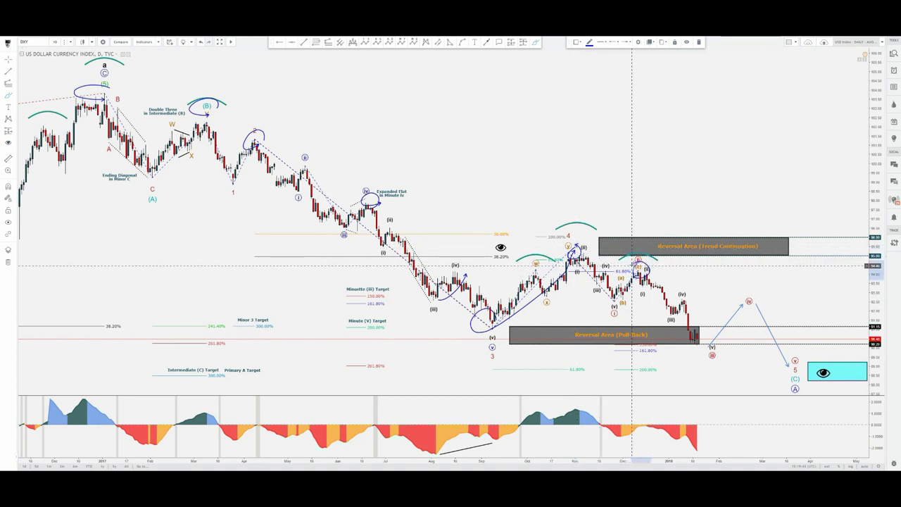
drag(726, 347, 723, 355)
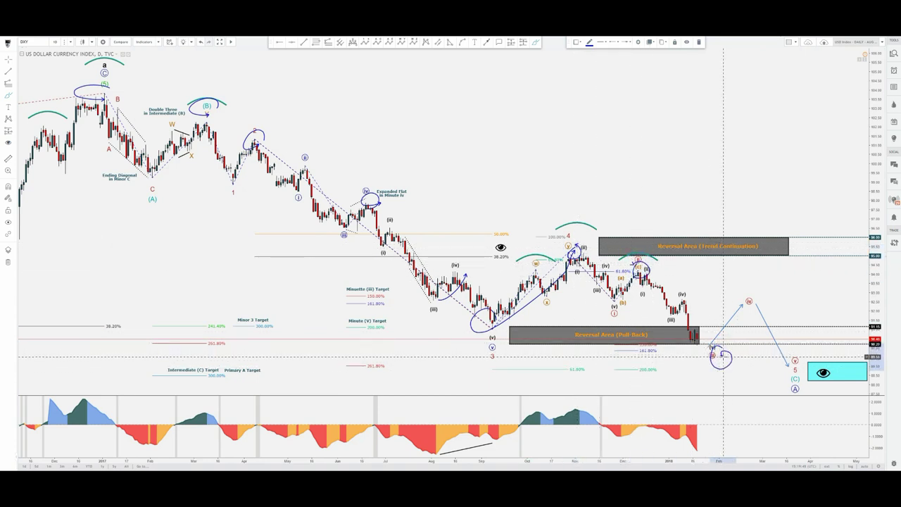
Undo all the brushed circles and arrows along the daily wave count.
key(Delete)
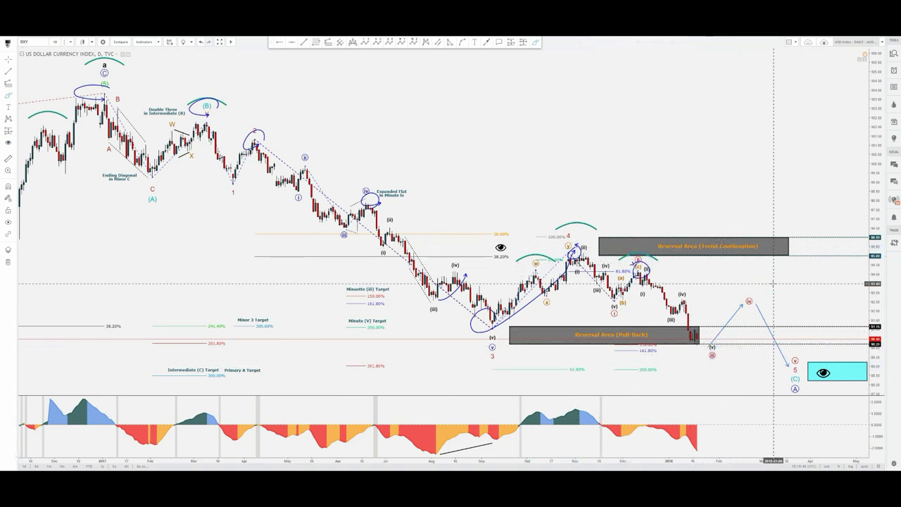
key(ctrl+z)
key(ctrl+z)
key(ctrl+z)
key(ctrl+z)
key(ctrl+z)
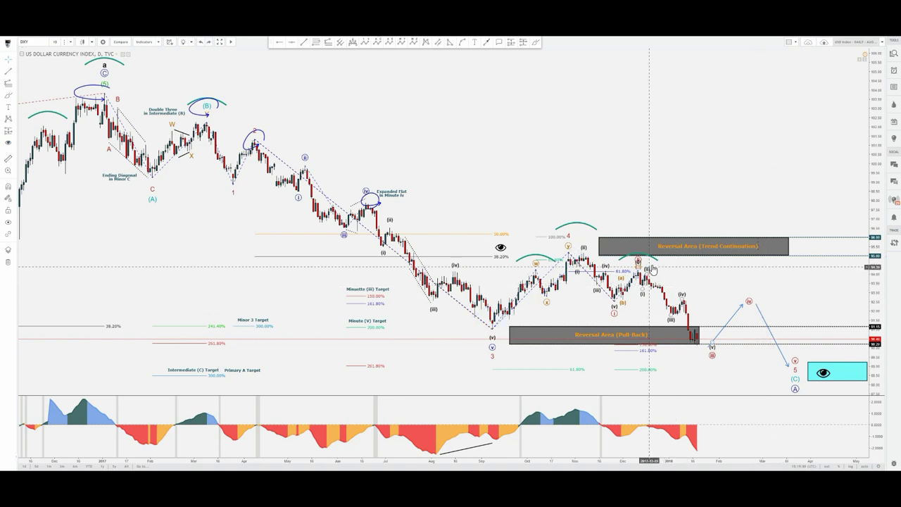
key(ctrl+z)
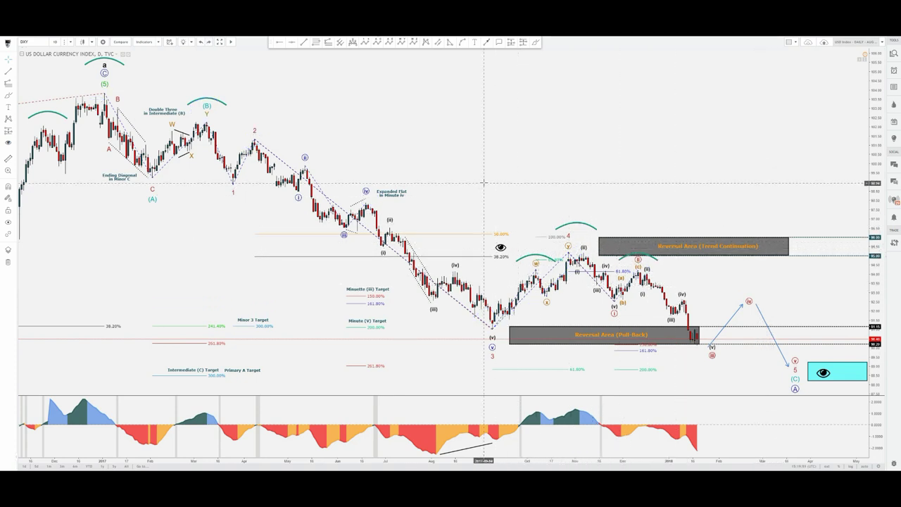
Try a small brush mark at the projected red 5, remove it, and highlight the red and teal wave counts ending there.
click(535, 43)
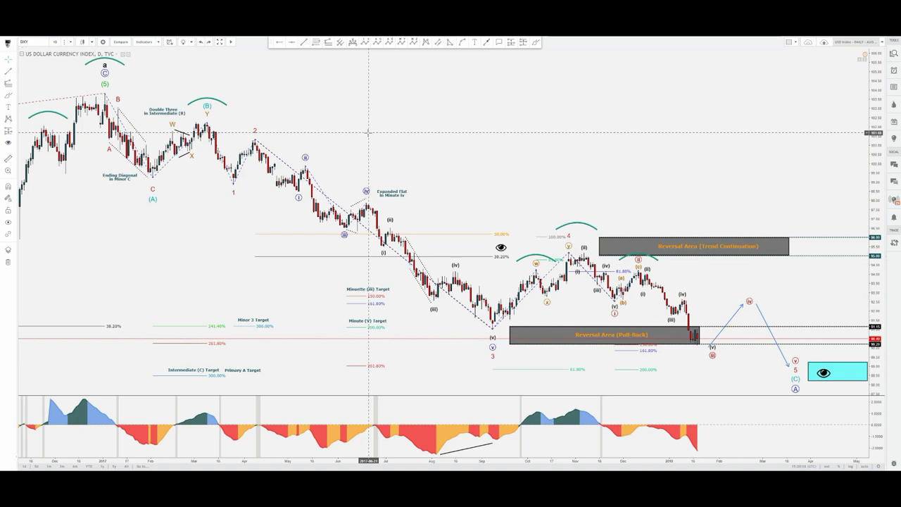
click(536, 41)
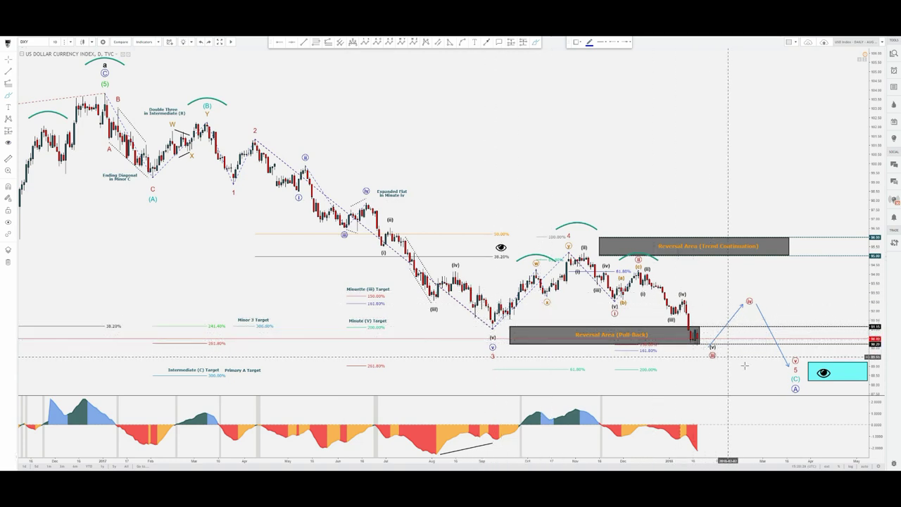
mouse_move(801, 375)
mouse_down()
mouse_move(787, 380)
mouse_move(796, 372)
mouse_move(781, 358)
mouse_move(798, 369)
mouse_up()
key(Delete)
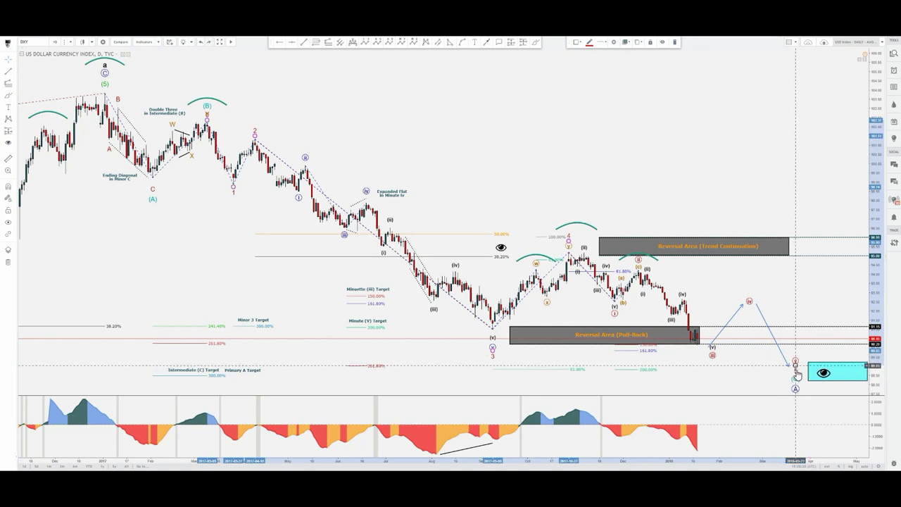
click(795, 369)
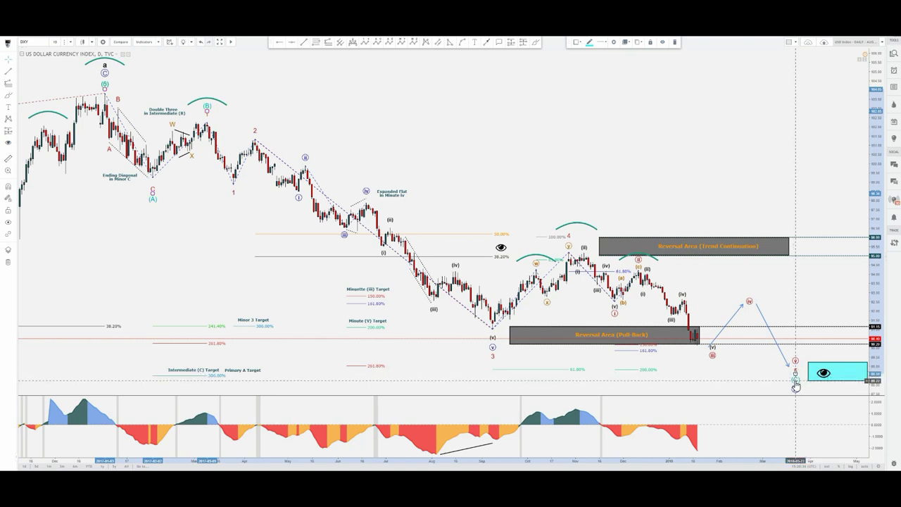
drag(796, 385, 794, 386)
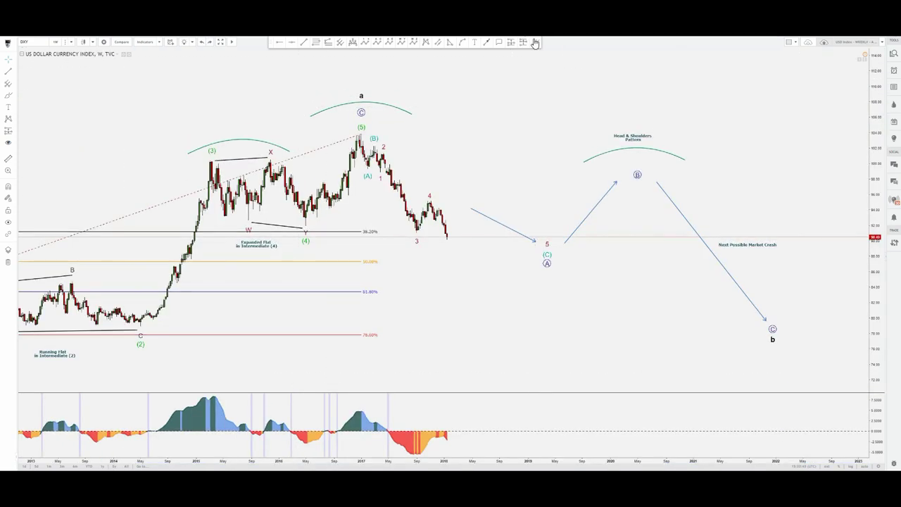
On the weekly chart, brush the decline from the red 4 high toward the projected 5 and (C), and remove the stroke.
click(771, 336)
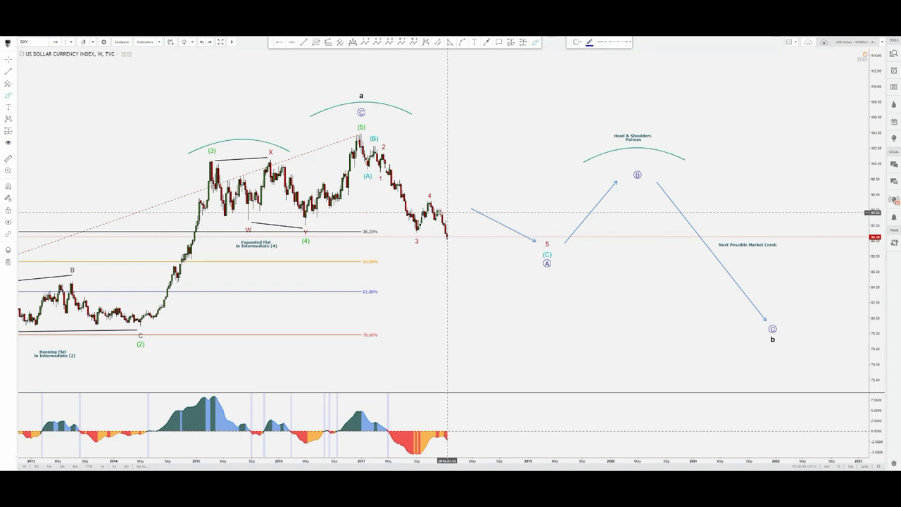
click(428, 205)
right_click(528, 265)
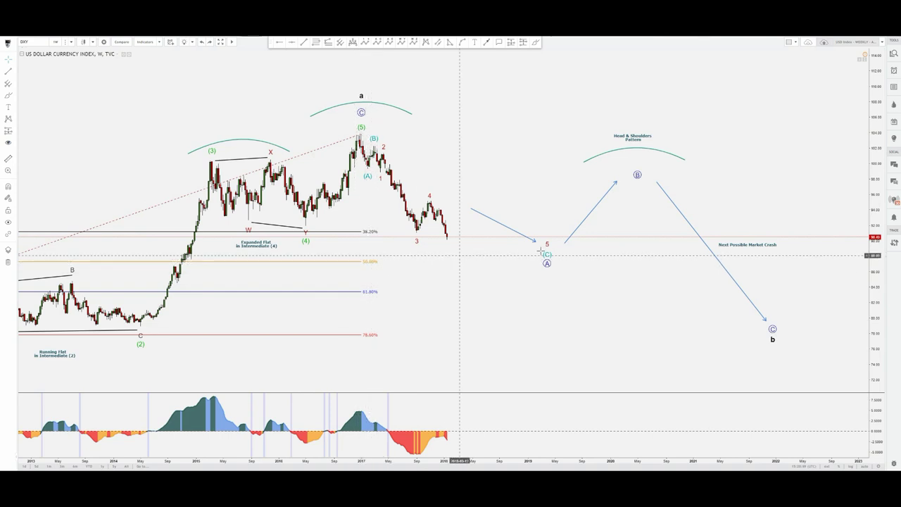
Highlight the circled A, B, C count on the weekly chart, brush short downward strokes from the latest price, and remove them.
drag(547, 265, 546, 262)
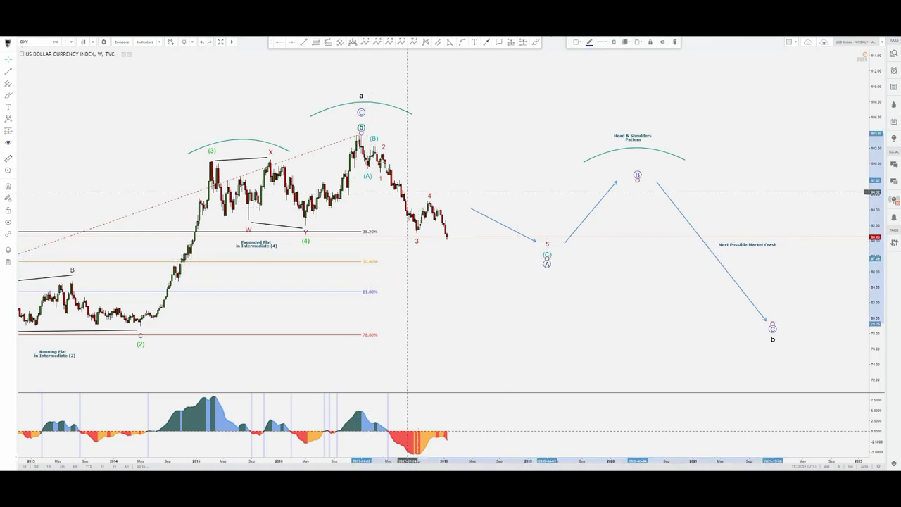
click(536, 43)
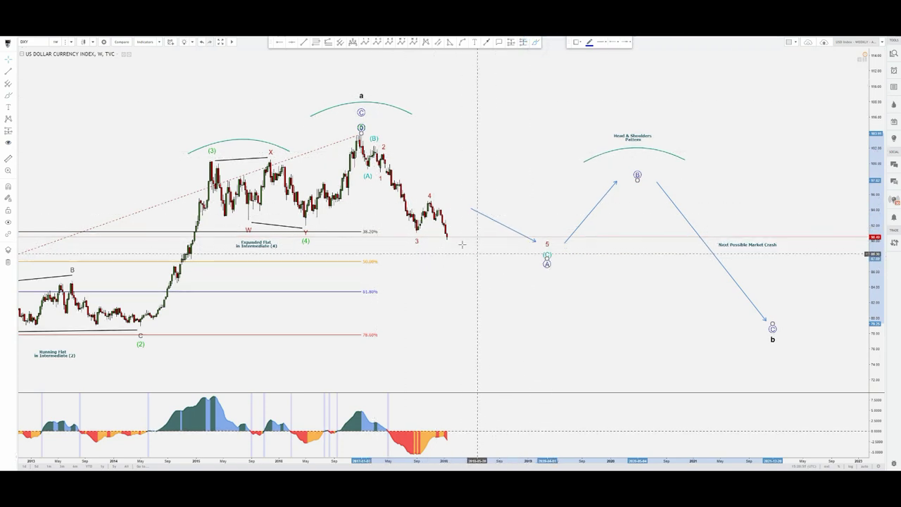
click(454, 237)
click(480, 257)
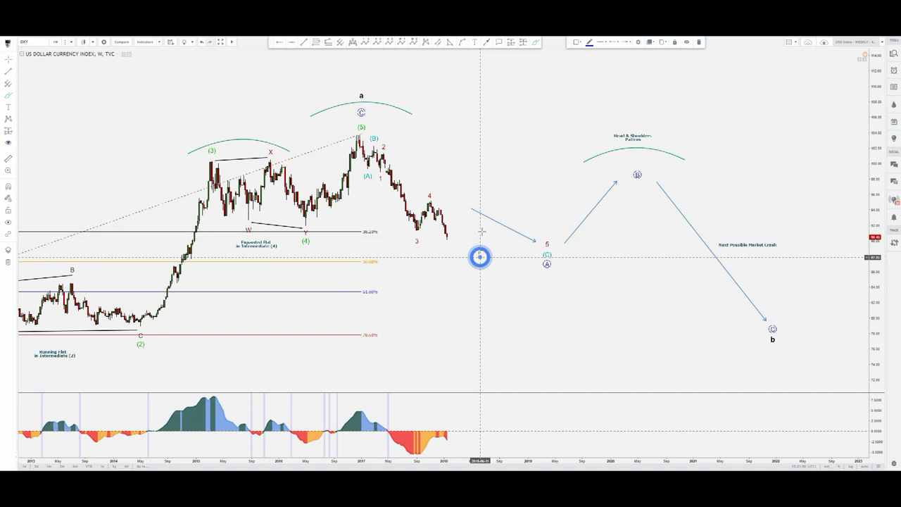
click(535, 40)
click(453, 232)
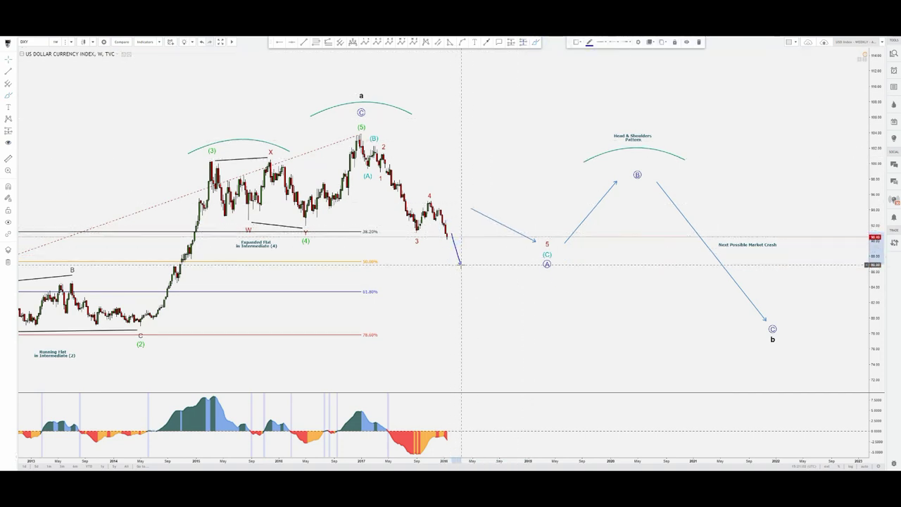
click(460, 264)
Brush a wavy path from the latest price that rises briefly and then falls toward the projected 5 low.
click(535, 42)
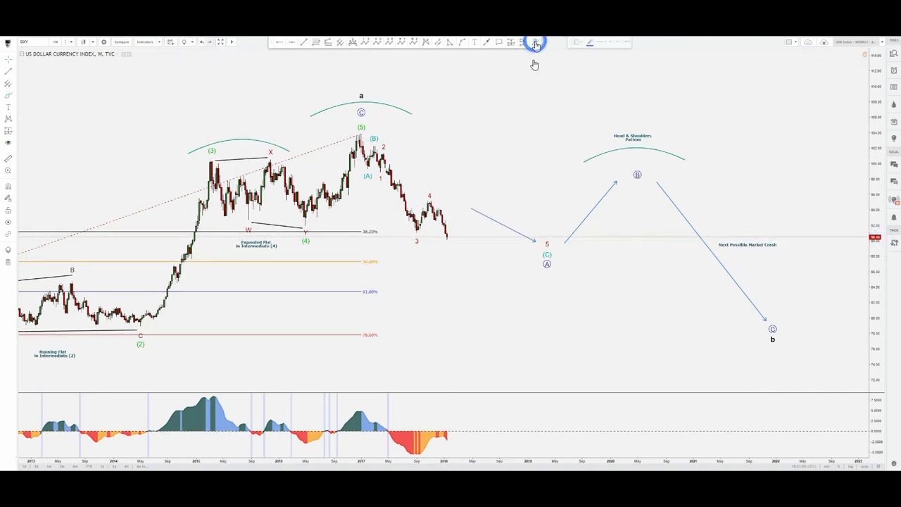
drag(453, 239, 468, 235)
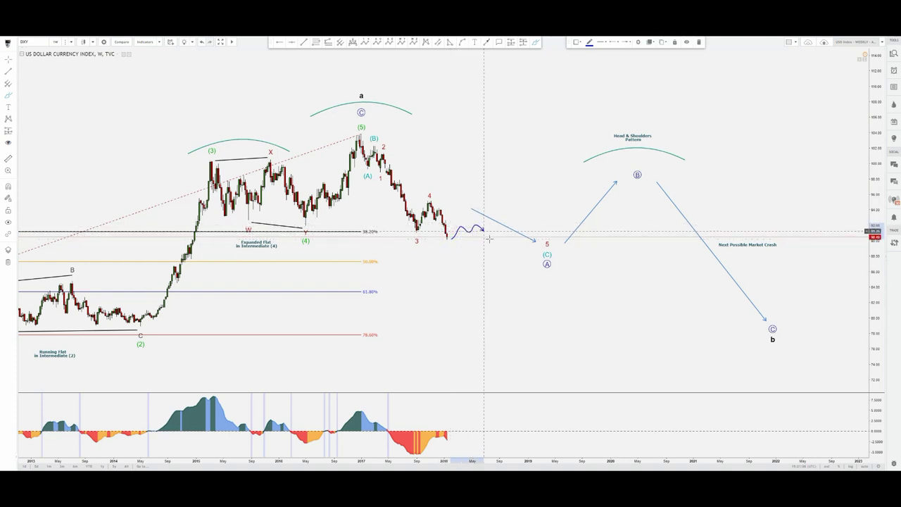
drag(490, 239, 499, 250)
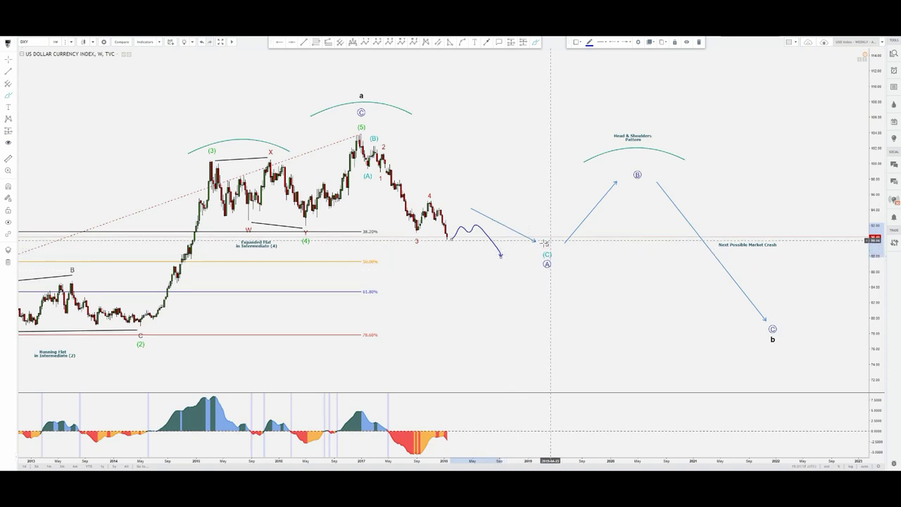
Add a Fibonacci retracement from the (5) high level down to the projected circled A level, and enable the 0.5 and 0.786 levels.
click(317, 44)
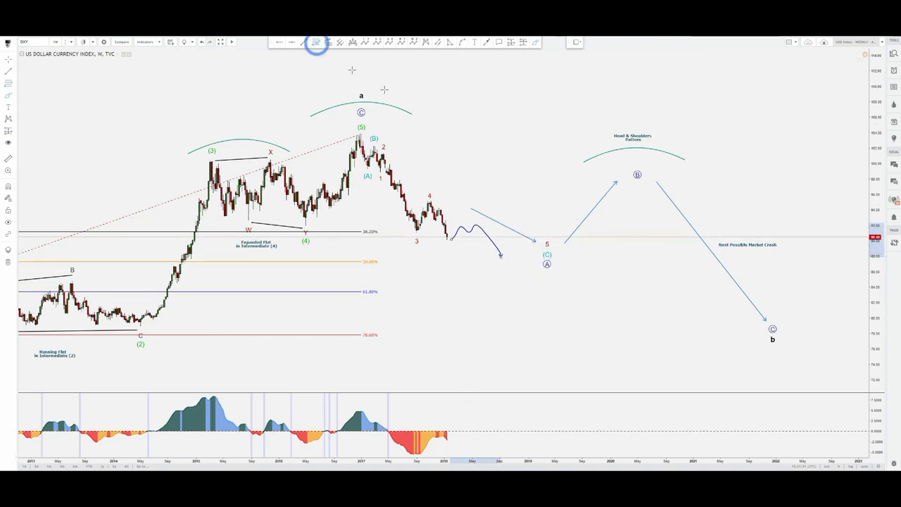
click(437, 133)
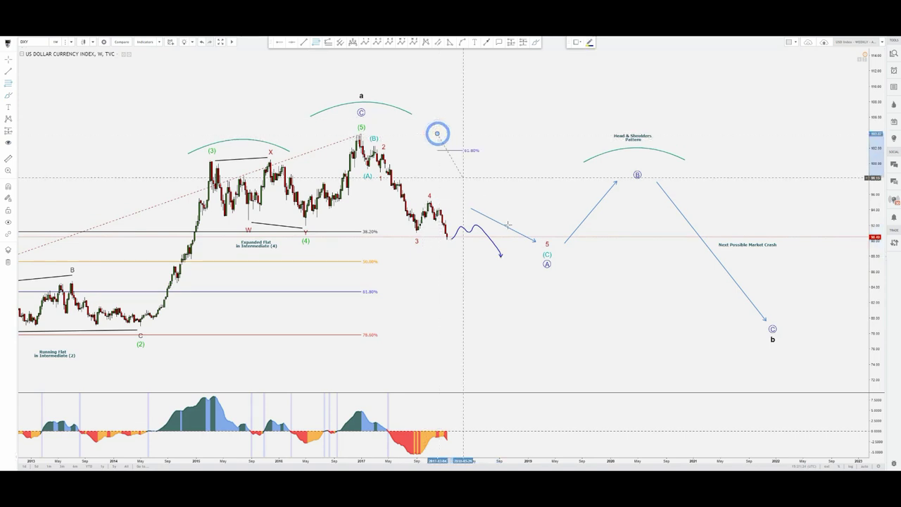
click(525, 264)
double_click(512, 264)
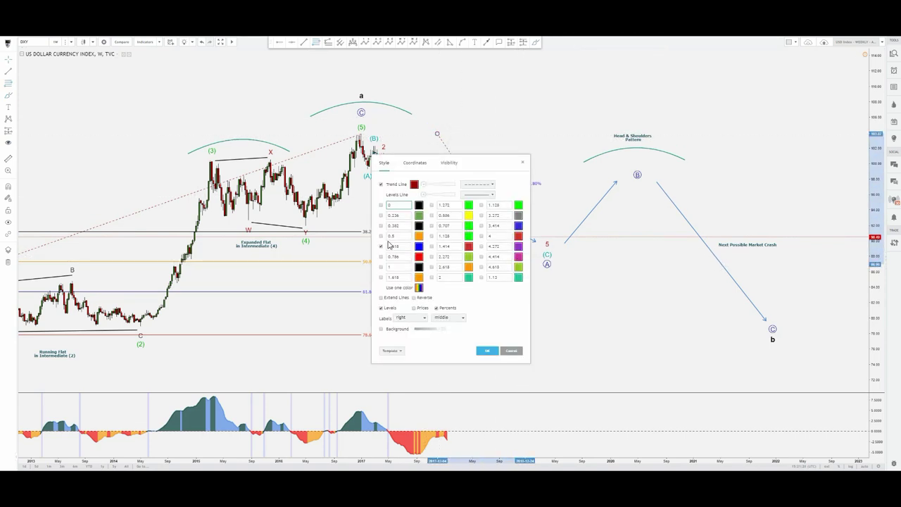
click(381, 236)
click(381, 256)
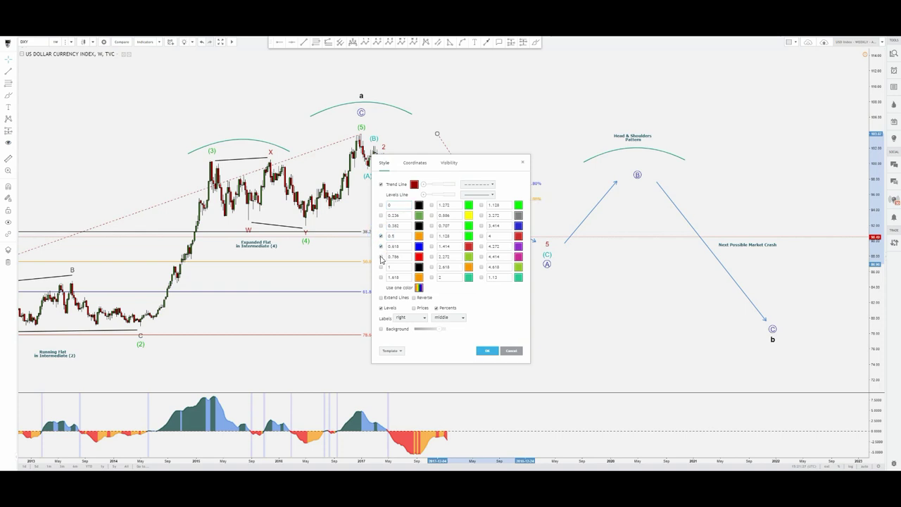
click(485, 351)
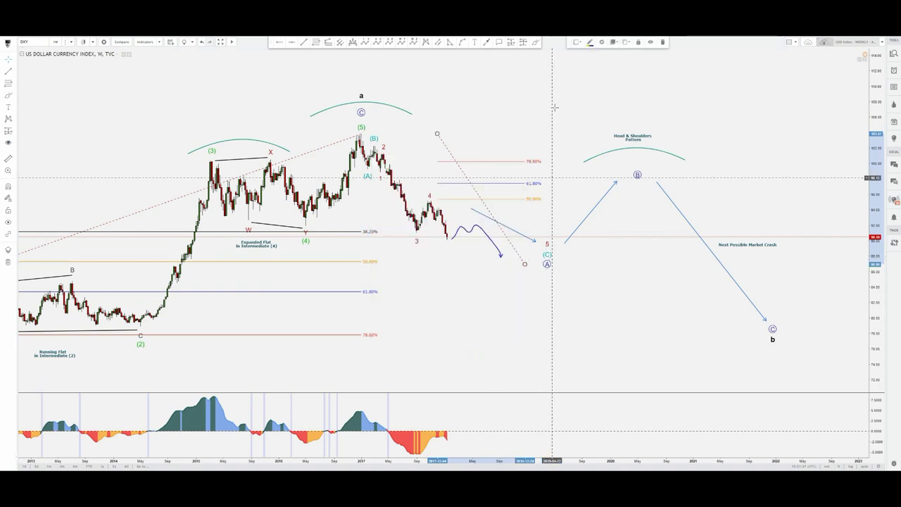
Brush a loop around the projected circled B and a level line from the (3) high across to it, and remove the line.
click(536, 43)
drag(635, 189, 634, 171)
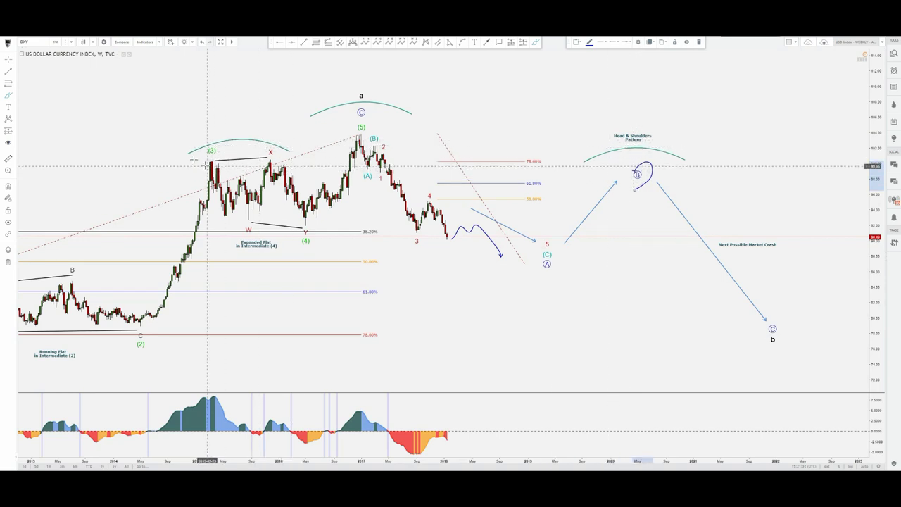
mouse_move(179, 164)
mouse_down()
mouse_move(184, 153)
mouse_move(271, 151)
mouse_move(352, 92)
mouse_move(496, 210)
mouse_move(671, 167)
mouse_up()
key(Delete)
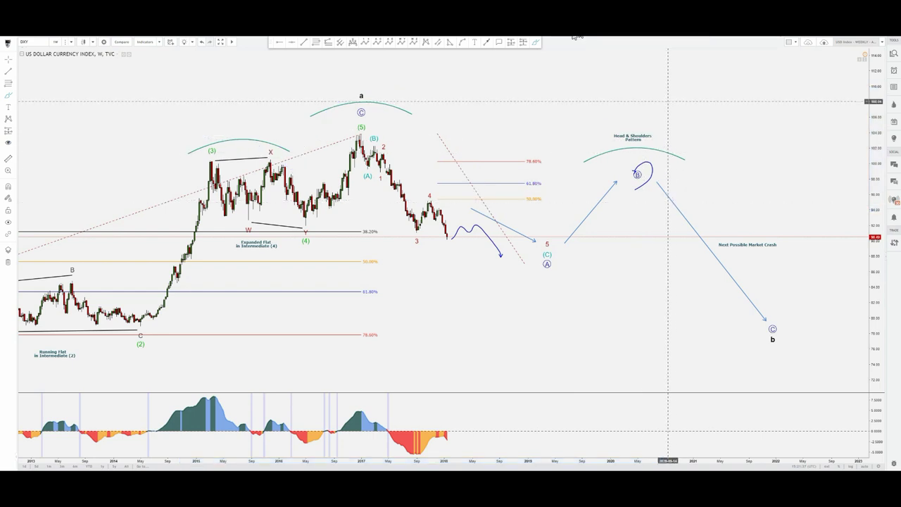
Brush the projected decline from circled B to circled C, remove the stroke, and highlight the circled wave count.
click(537, 43)
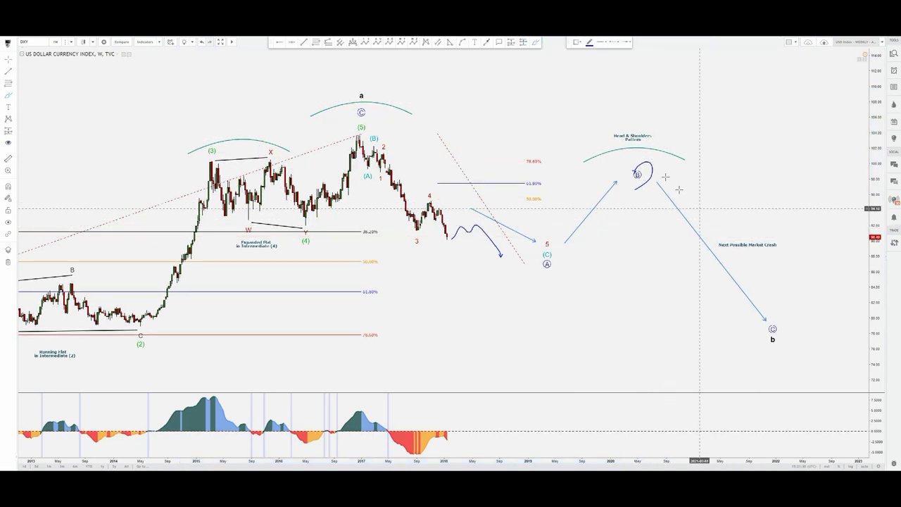
drag(662, 174, 816, 341)
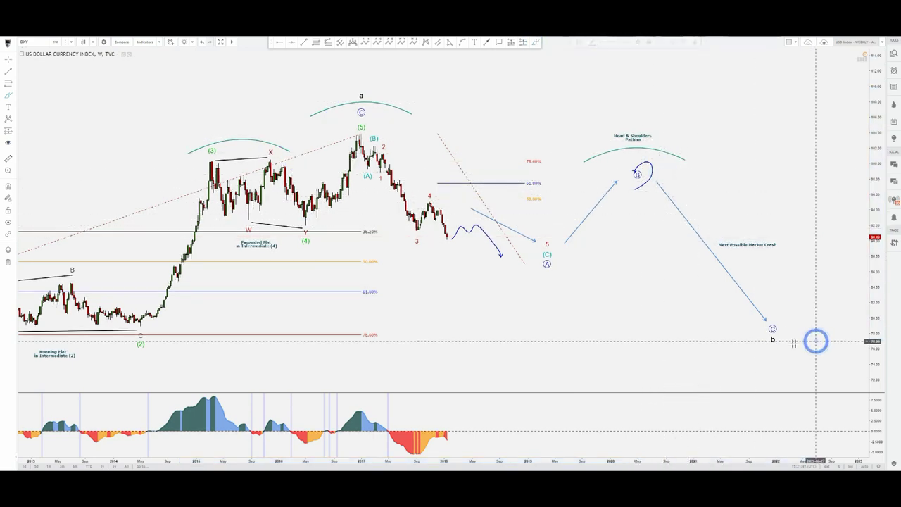
click(771, 328)
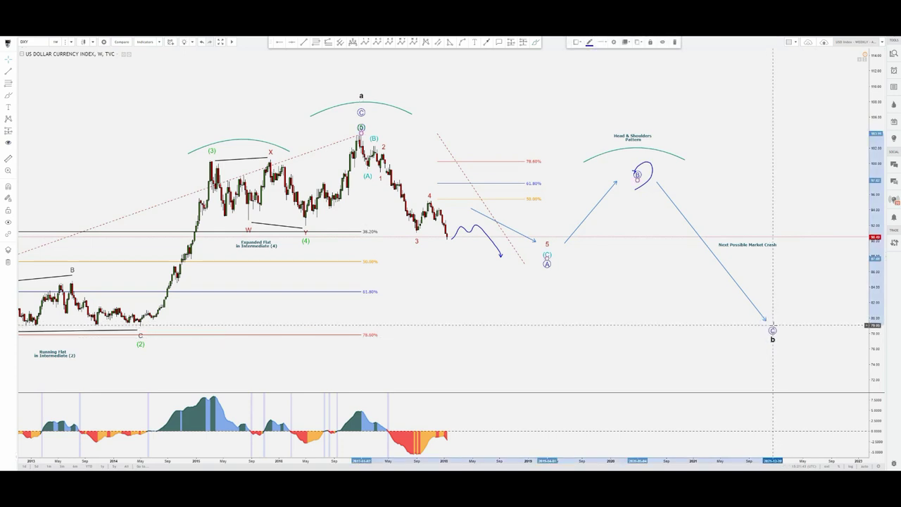
click(750, 179)
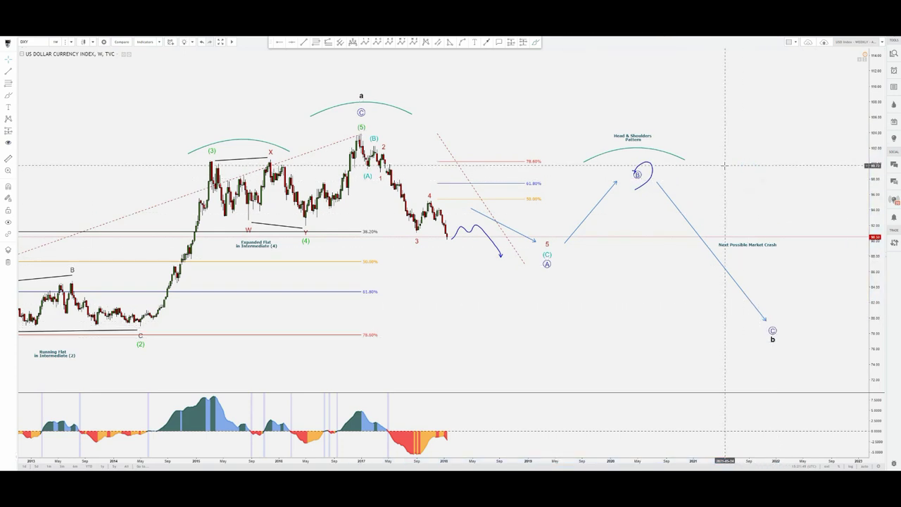
Delete the brushed loop around circled B and the wavy path beside the latest price.
click(652, 169)
key(Delete)
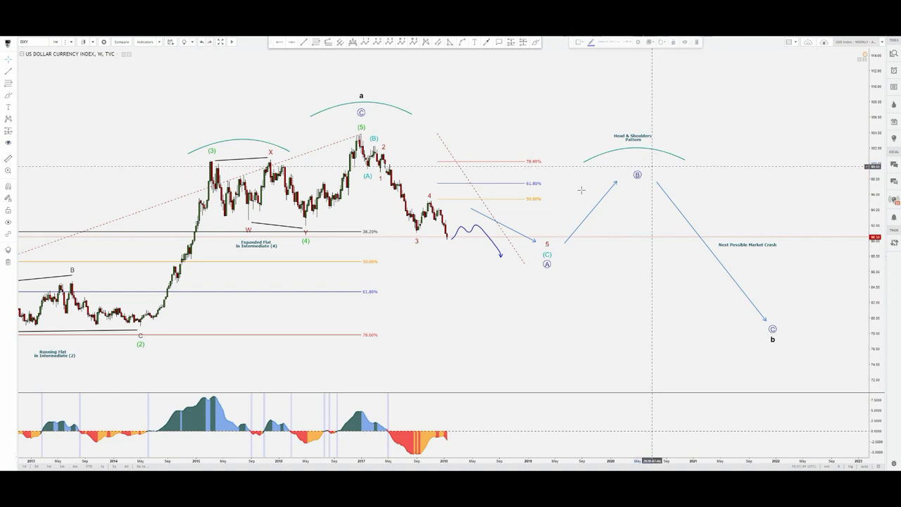
click(476, 226)
key(Delete)
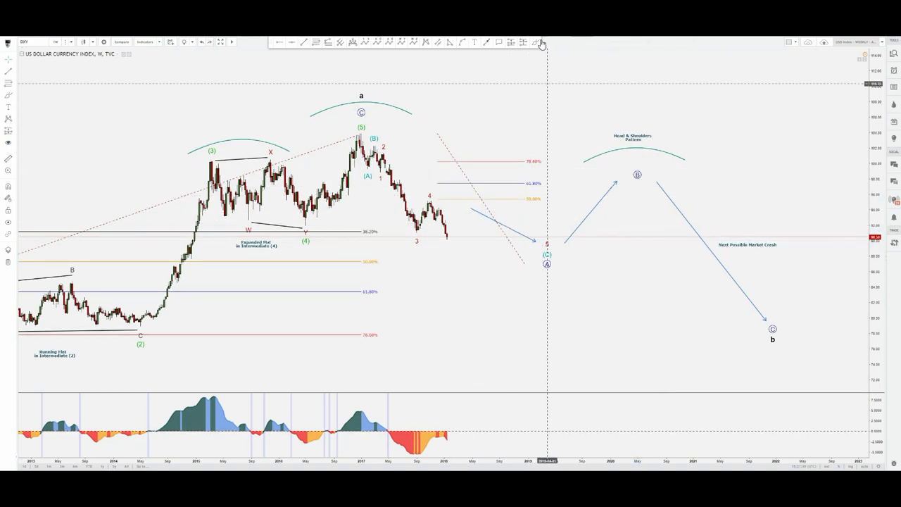
Brush a three-leg rise from the projected circled A to circled B and the fall to circled C, and remove both strokes.
click(535, 43)
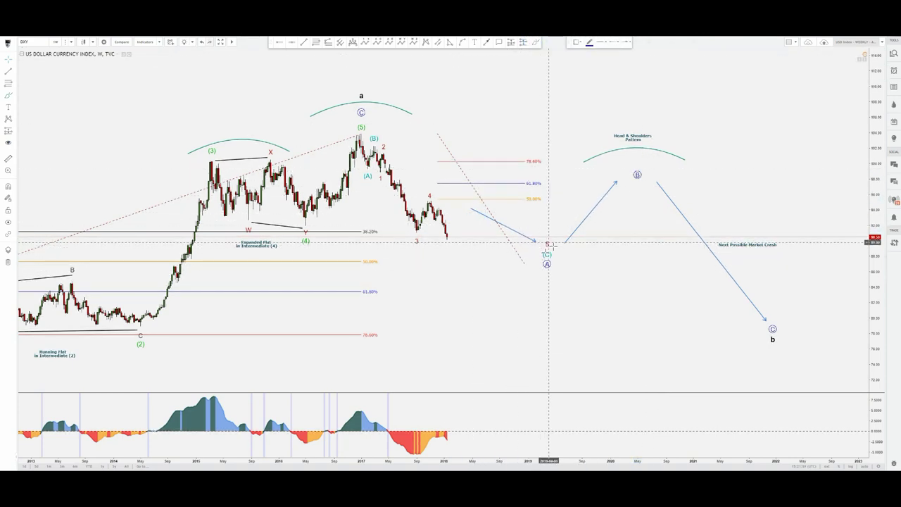
mouse_move(537, 248)
mouse_down()
mouse_move(589, 222)
mouse_move(648, 173)
mouse_up()
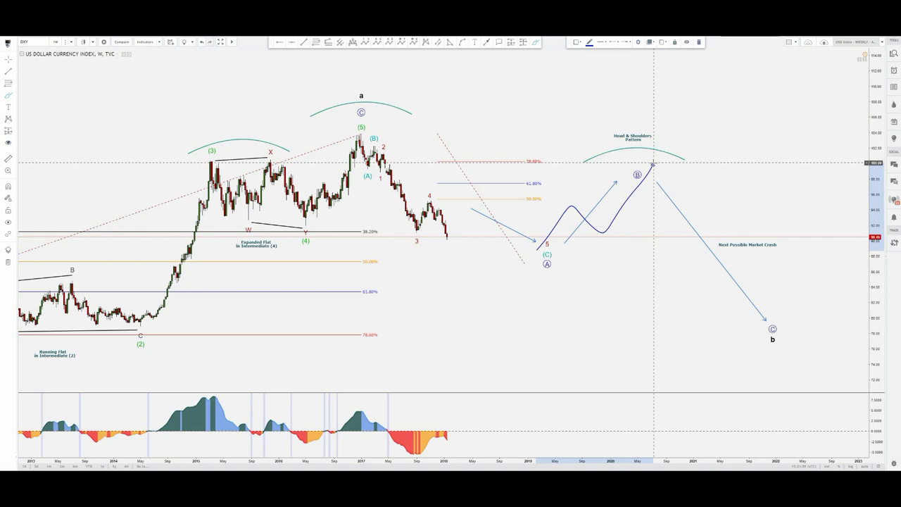
drag(654, 163, 758, 349)
key(Delete)
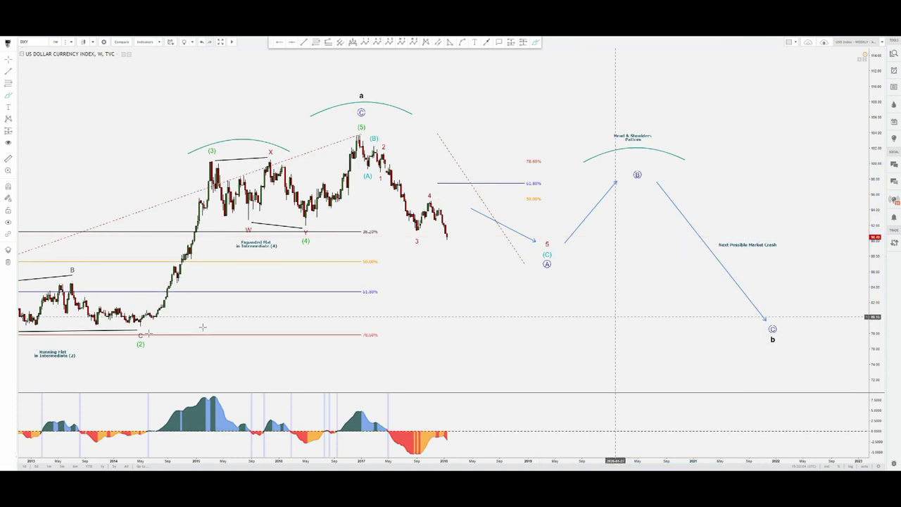
Brush another three-leg rise from circled A up to circled B alone, and remove it.
scroll(140, 314, down, 1)
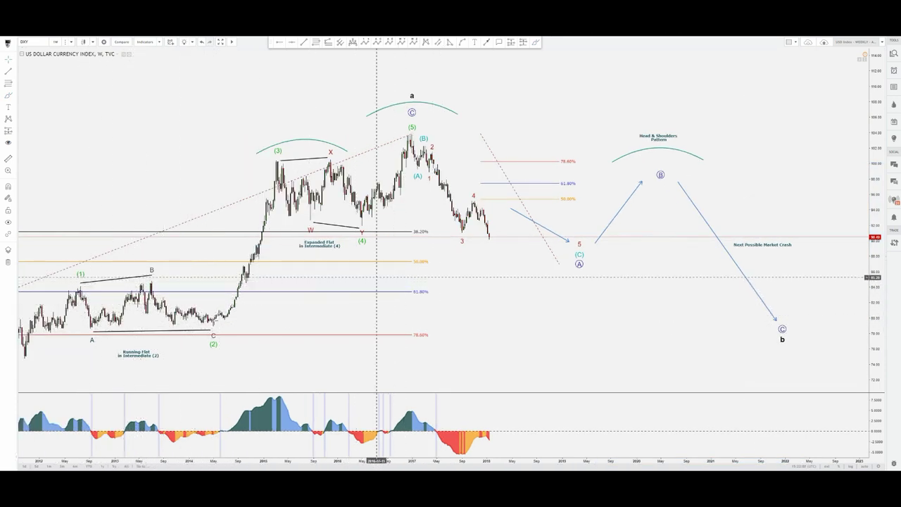
scroll(284, 300, up, 1)
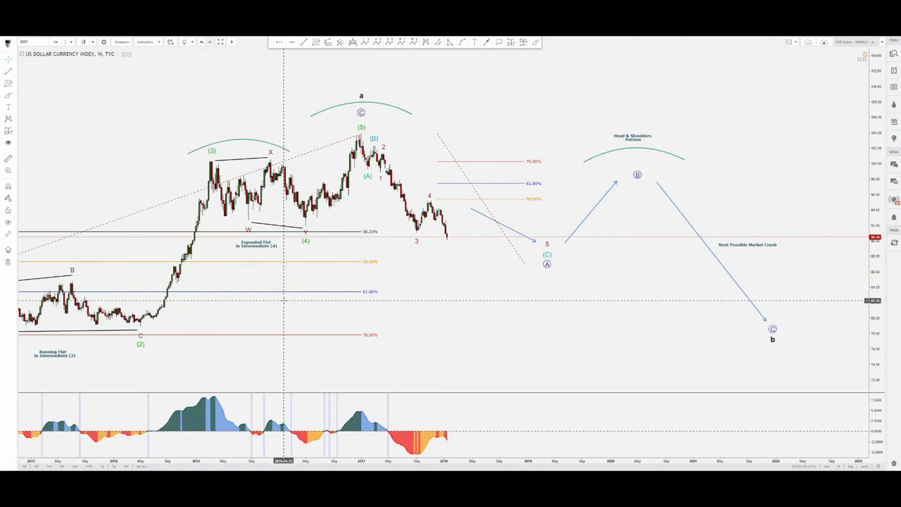
click(536, 42)
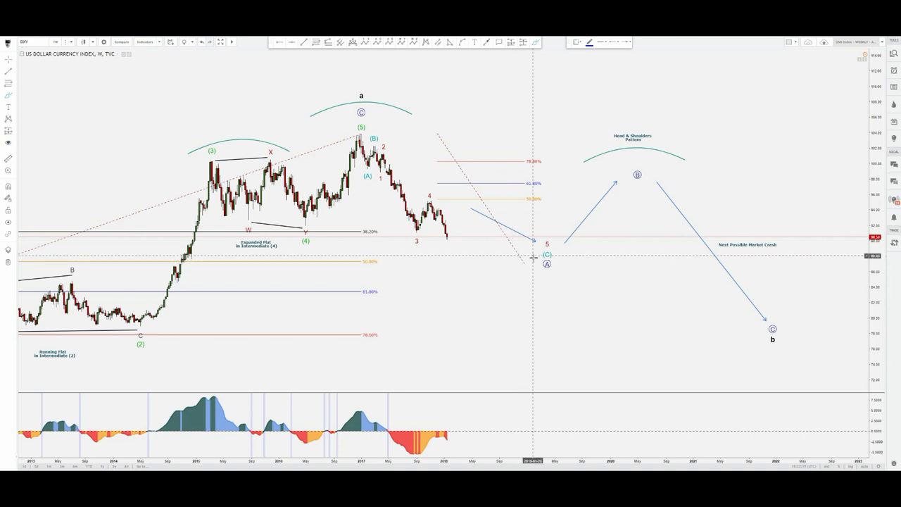
mouse_move(535, 261)
mouse_down()
mouse_move(582, 238)
mouse_move(627, 169)
mouse_up()
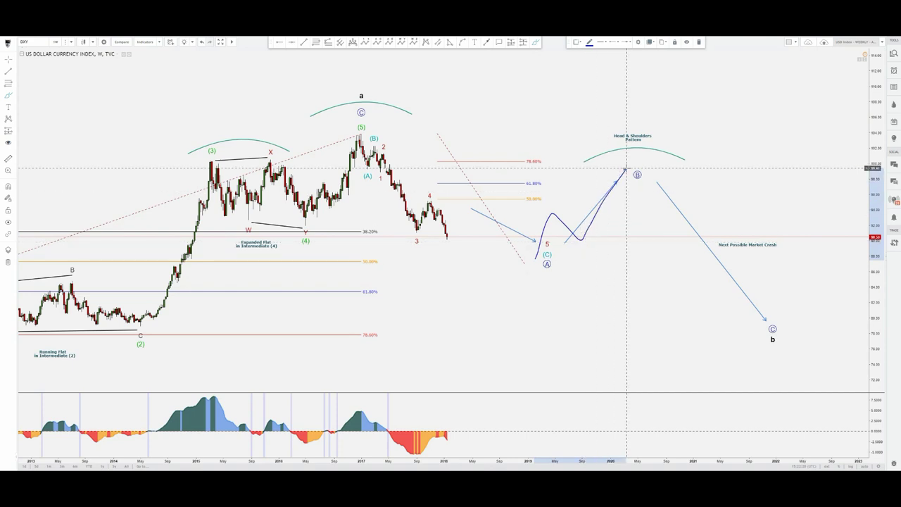
key(Delete)
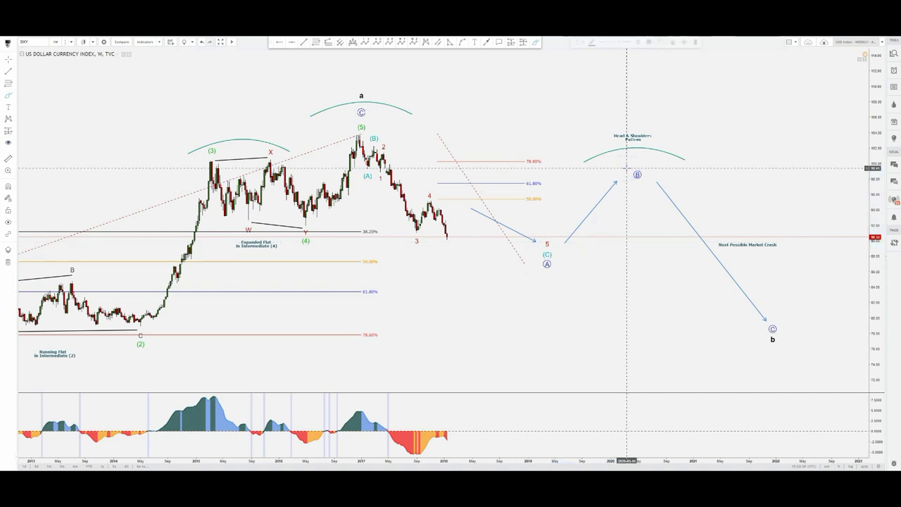
Move the projected circled B label slightly higher and the green (4) label slightly lower.
mouse_move(637, 177)
mouse_down()
mouse_move(625, 173)
mouse_move(638, 176)
mouse_up()
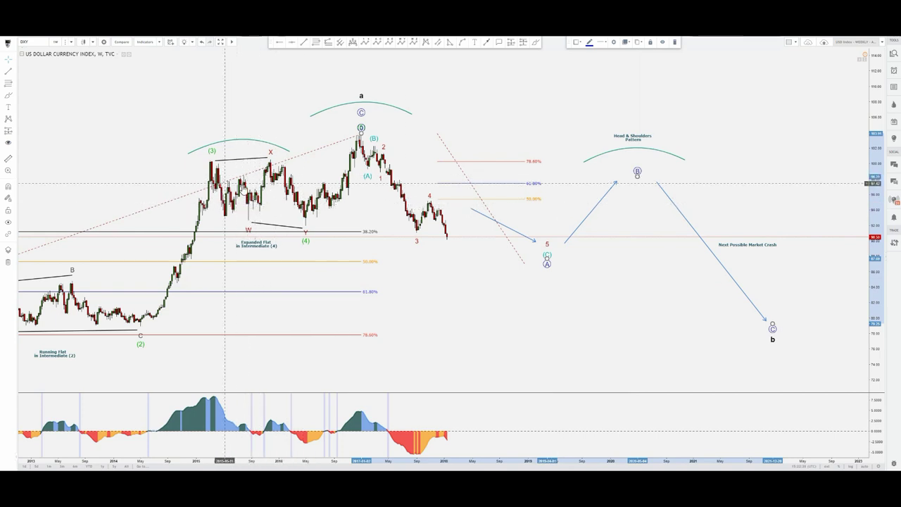
click(305, 240)
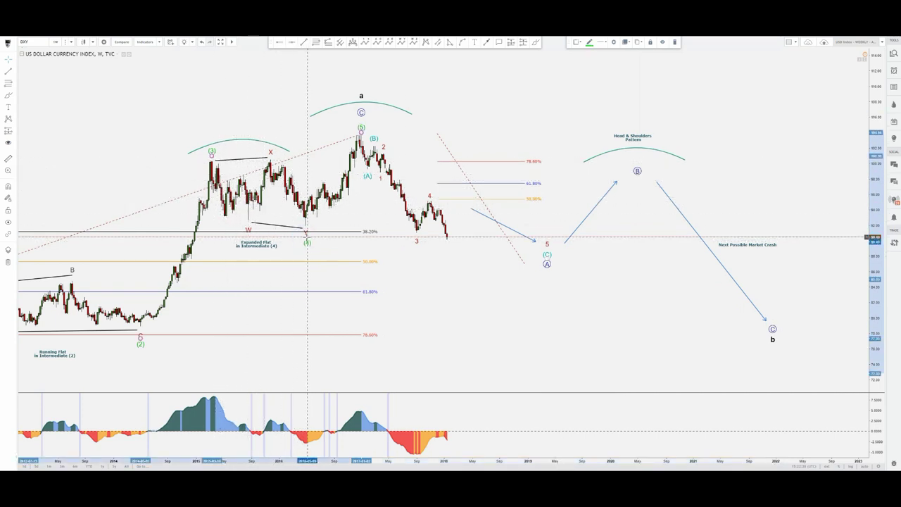
click(456, 127)
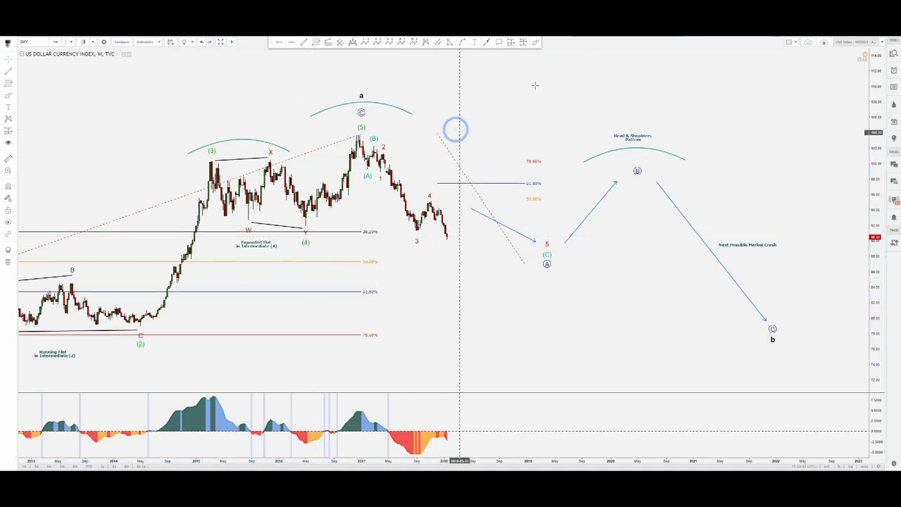
Brush a short stroke upward from the projected 5 and (C) low, and remove it.
click(537, 42)
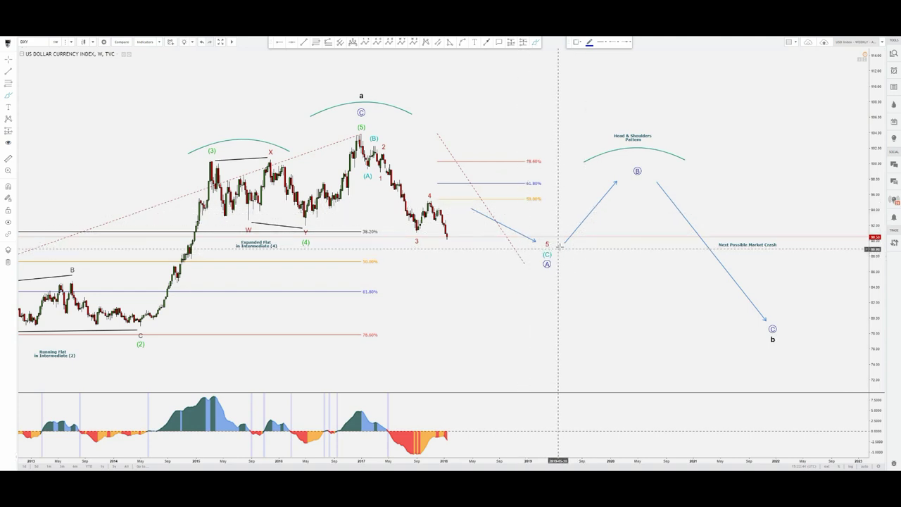
click(558, 215)
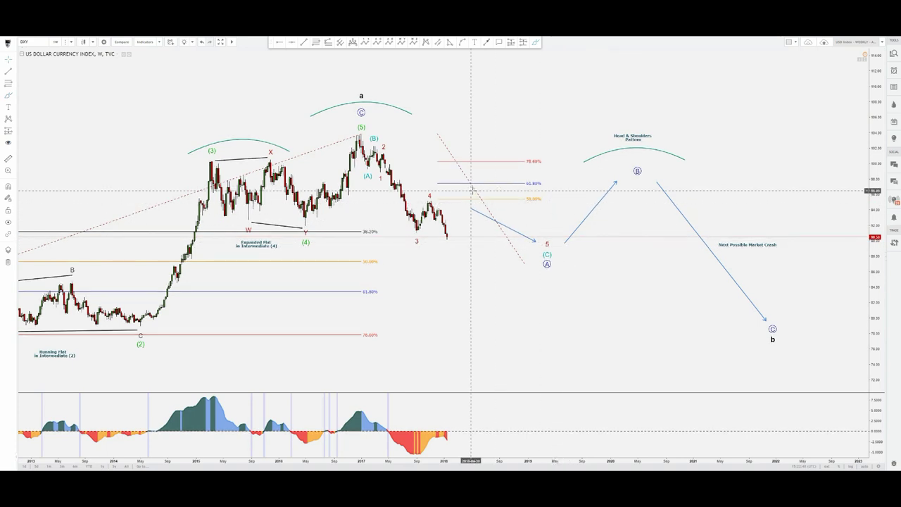
key(Delete)
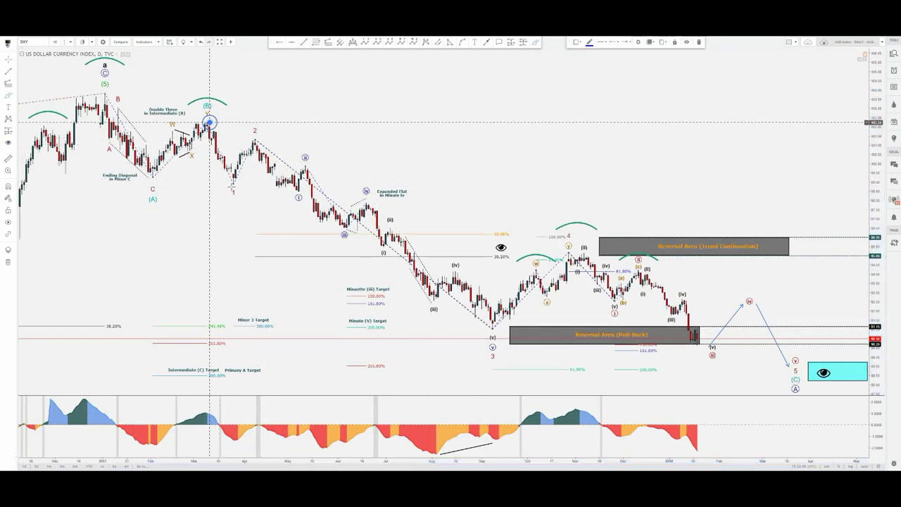
Brush the fall from (B) to 1 and rise to 2, plus a short mark under the Intermediate (C) Target, and remove both.
drag(210, 122, 271, 142)
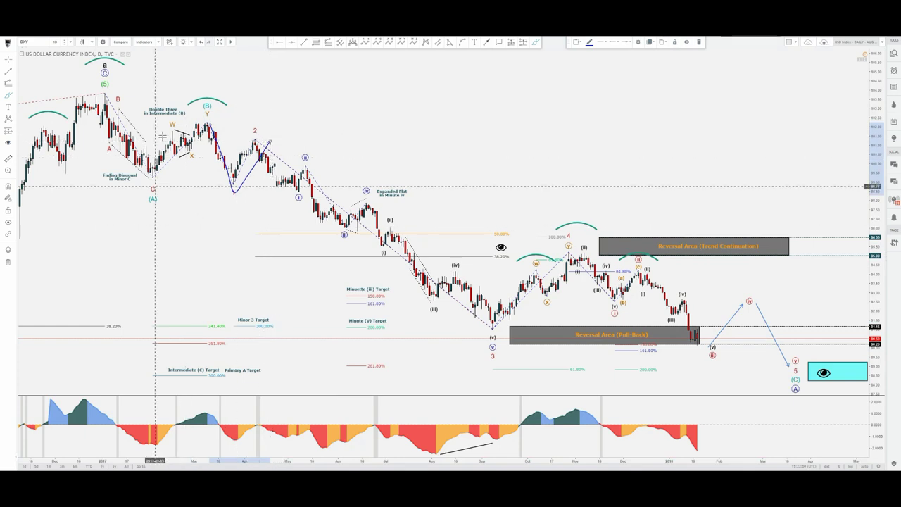
click(190, 181)
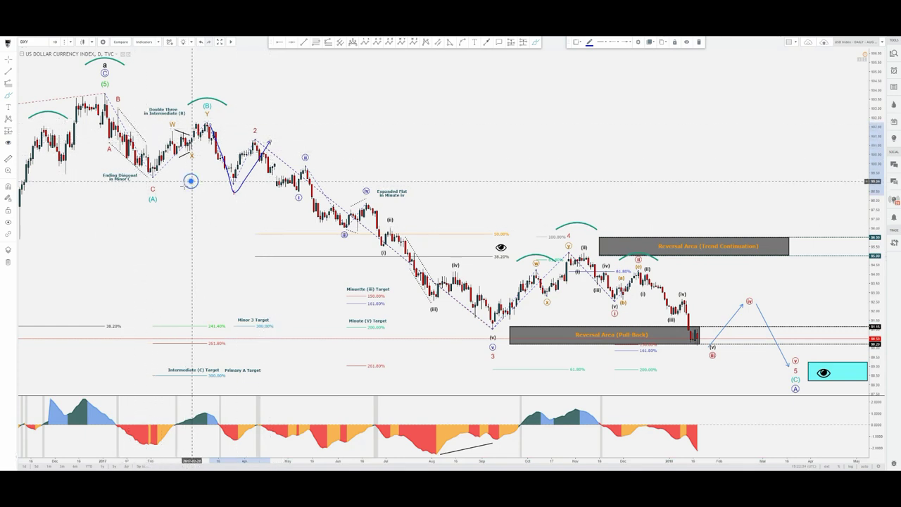
click(535, 41)
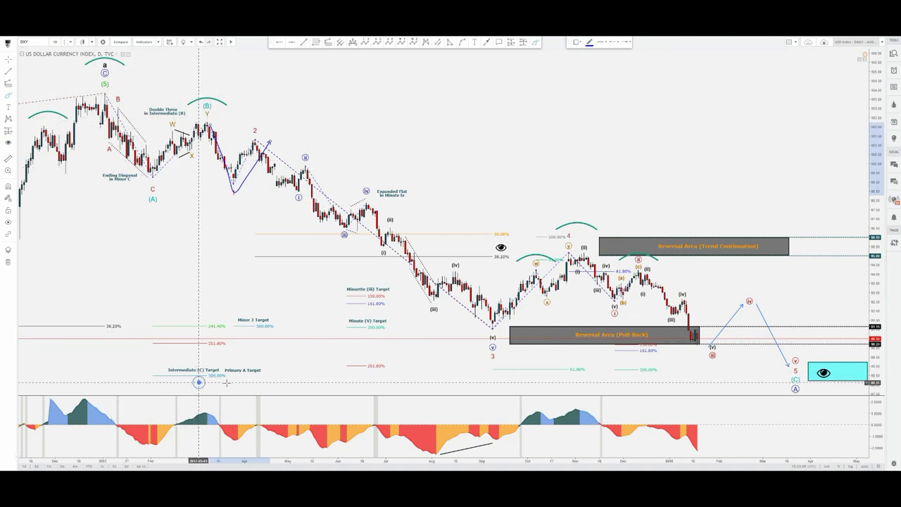
mouse_move(198, 382)
mouse_down()
mouse_move(207, 350)
mouse_move(211, 385)
mouse_up()
key(ctrl+z)
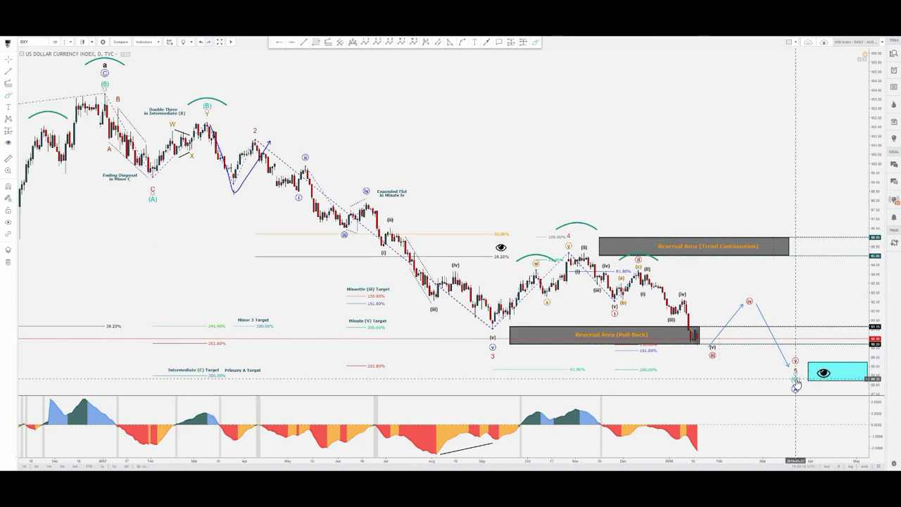
click(537, 44)
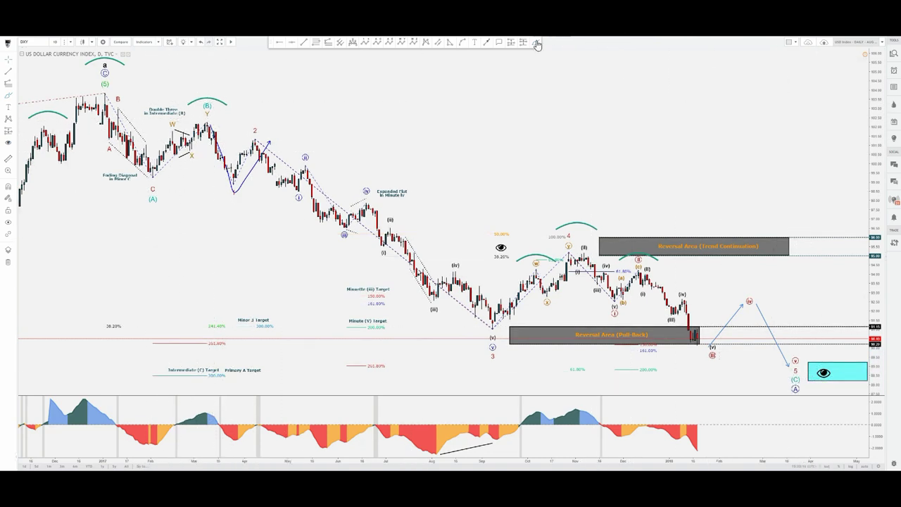
click(537, 44)
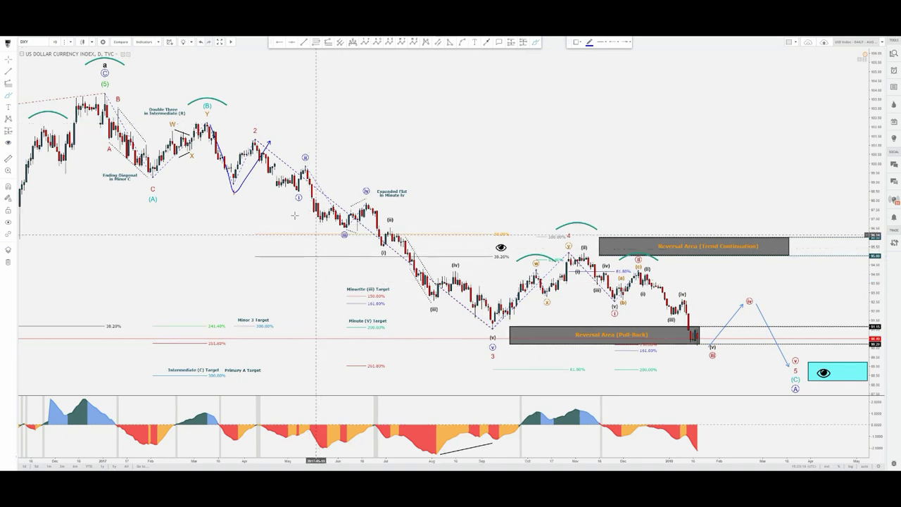
click(242, 151)
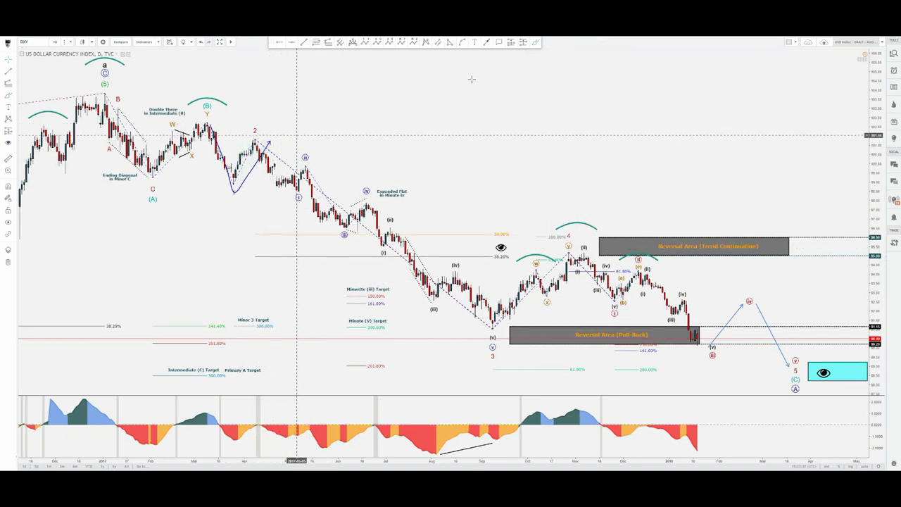
click(267, 144)
key(Delete)
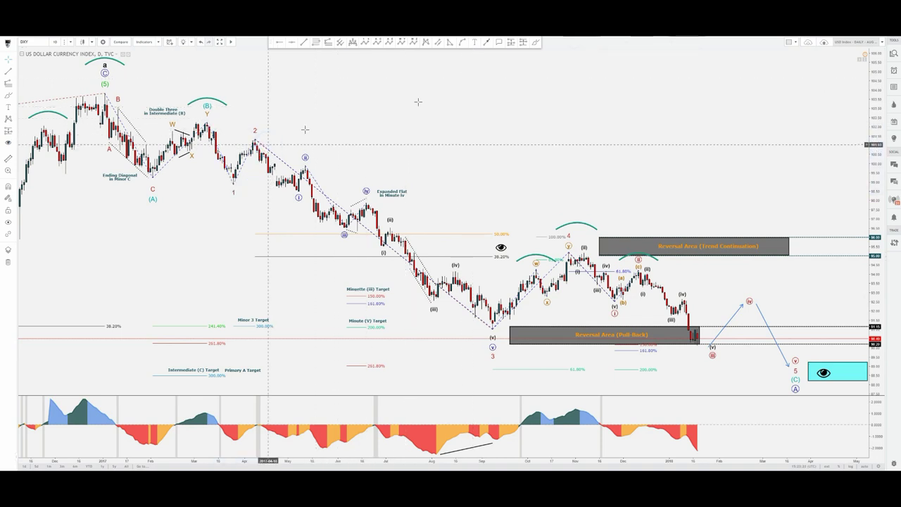
Brush a small mark beside the Minor 3 Target level, and remove it.
click(536, 43)
key(ctrl+z)
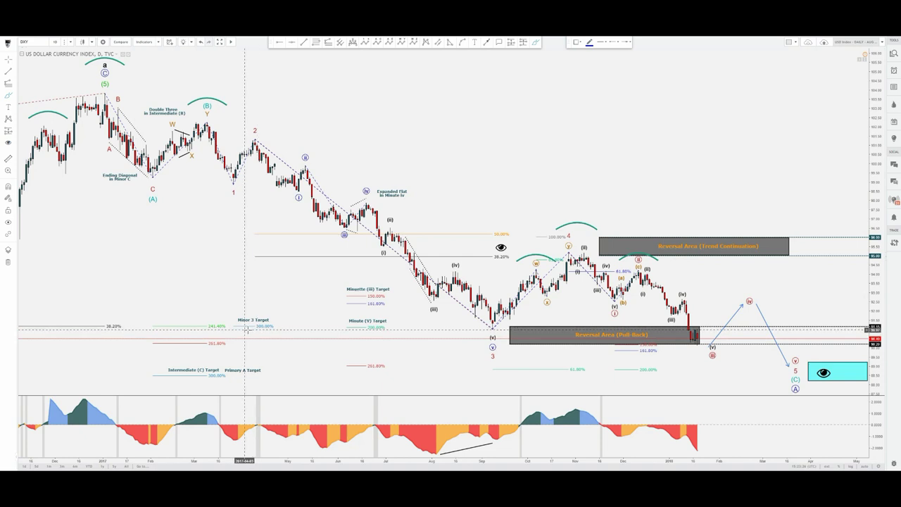
mouse_move(245, 330)
mouse_down()
mouse_move(285, 312)
mouse_move(244, 329)
mouse_up()
key(Delete)
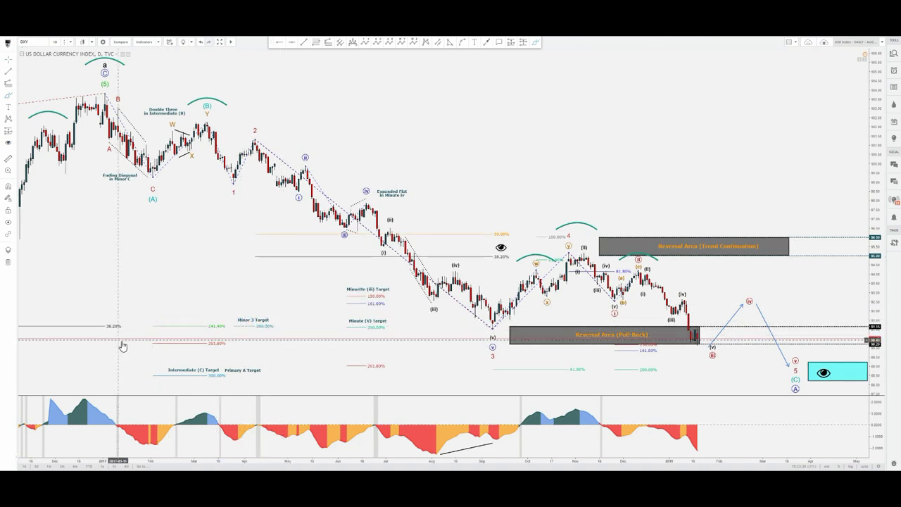
scroll(125, 345, down, 3)
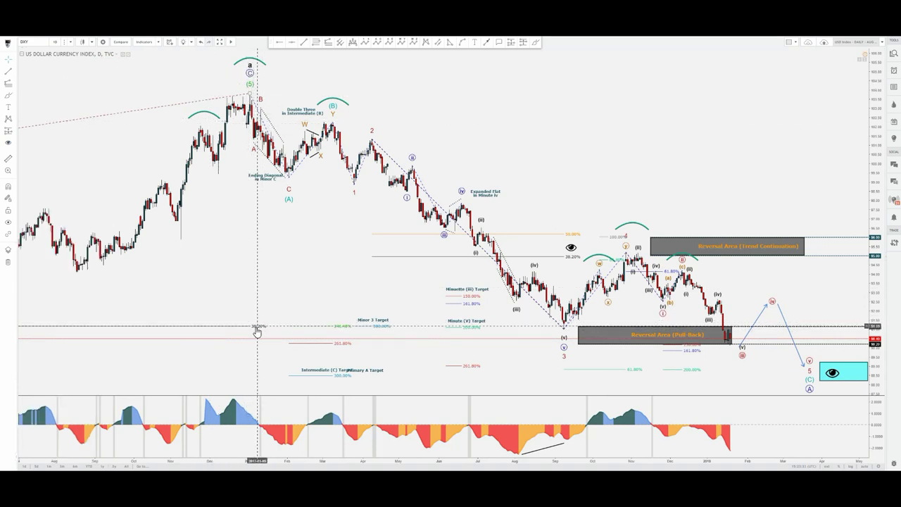
scroll(256, 329, up, 2)
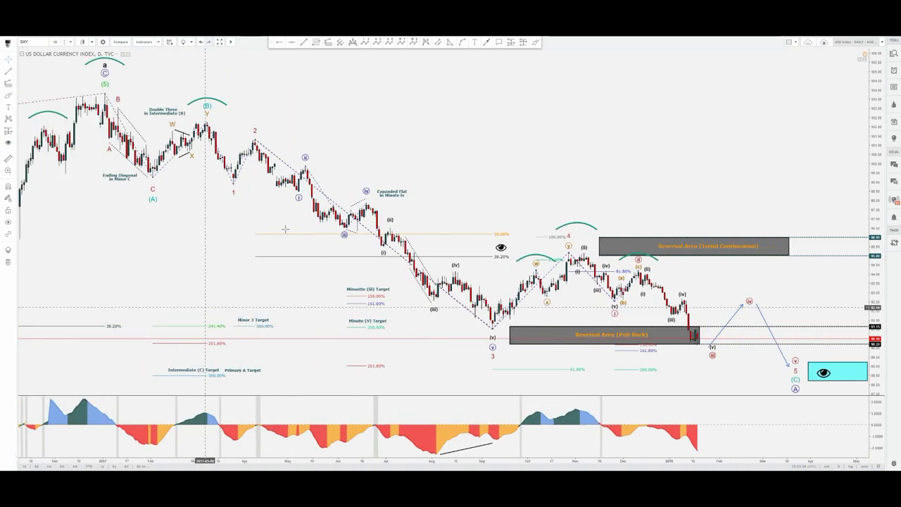
Brush the decline from red 2 to circled iv and the one from circled iv to (iv), and undo the second stroke.
click(535, 42)
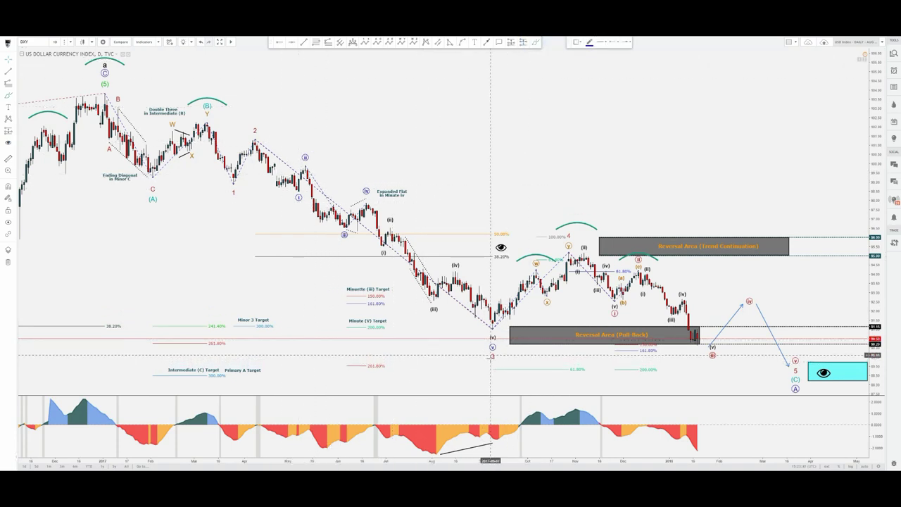
click(492, 358)
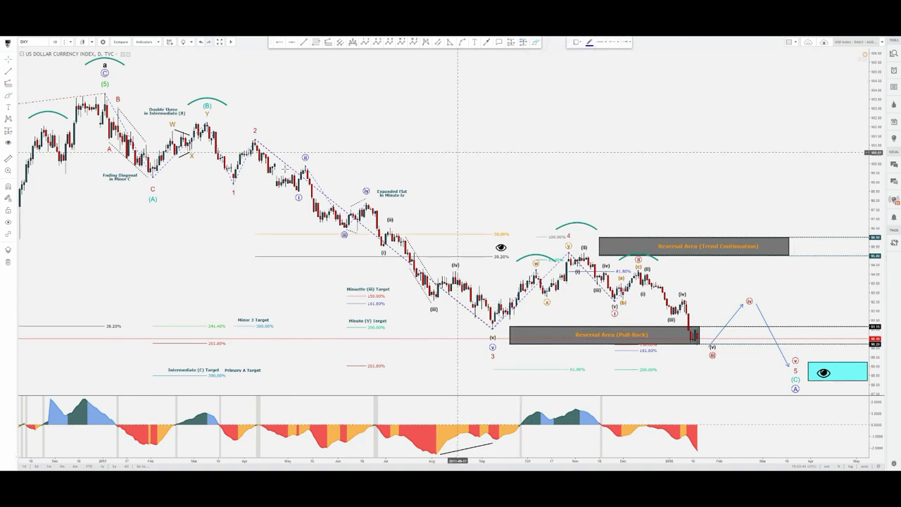
mouse_move(259, 139)
mouse_down()
mouse_move(286, 185)
mouse_move(307, 161)
mouse_move(344, 239)
mouse_move(364, 203)
mouse_up()
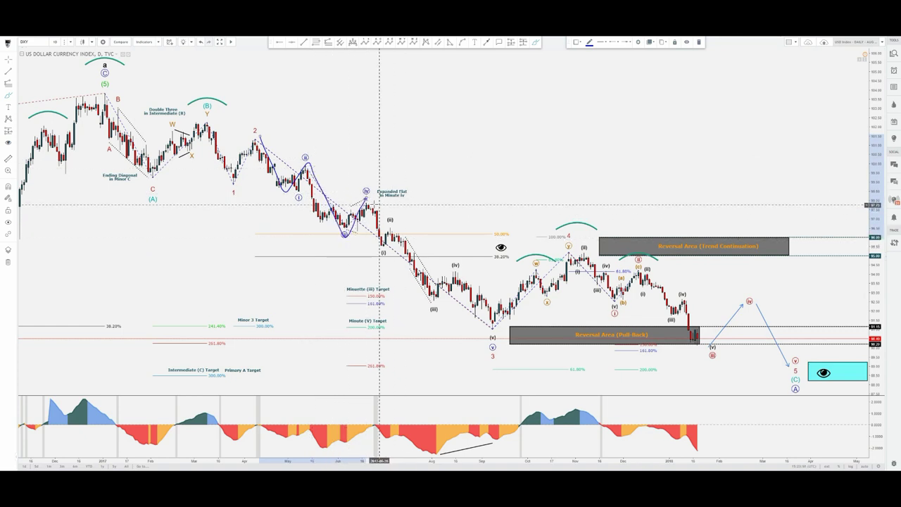
click(371, 198)
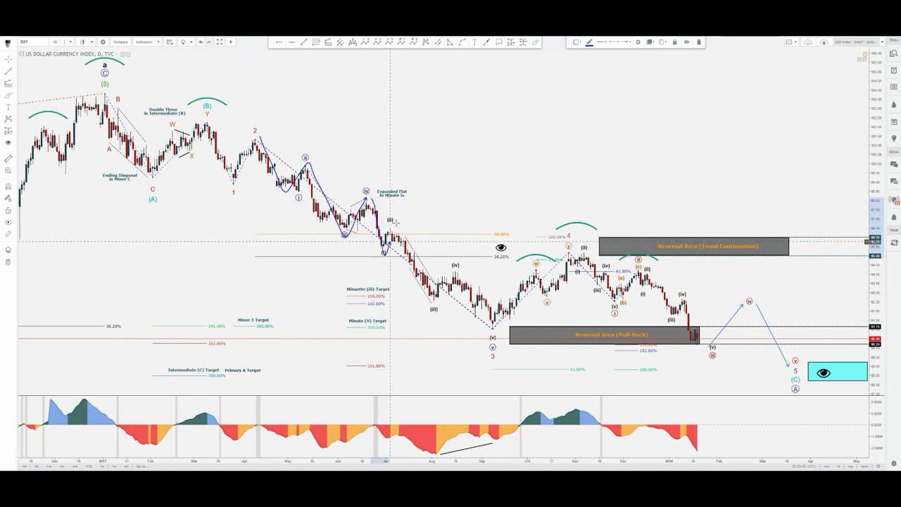
mouse_move(391, 241)
mouse_down()
mouse_move(427, 303)
mouse_move(457, 276)
mouse_up()
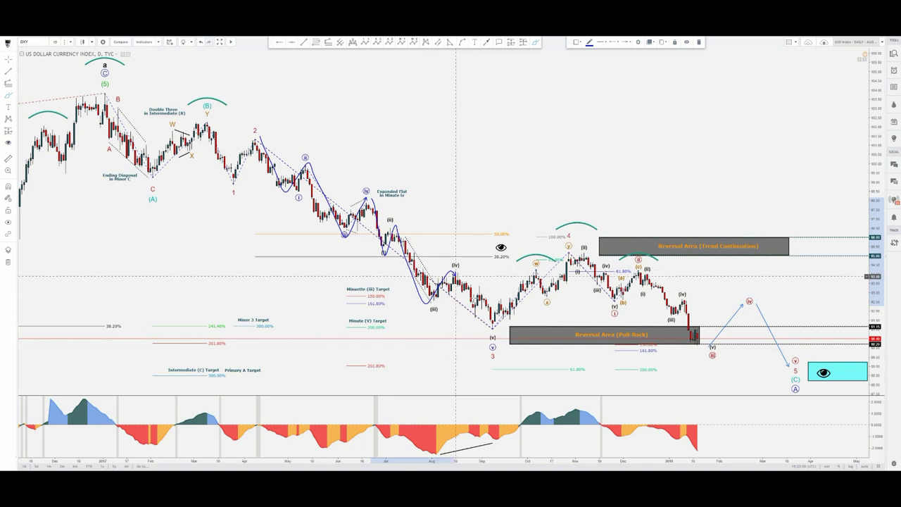
key(ctrl+z)
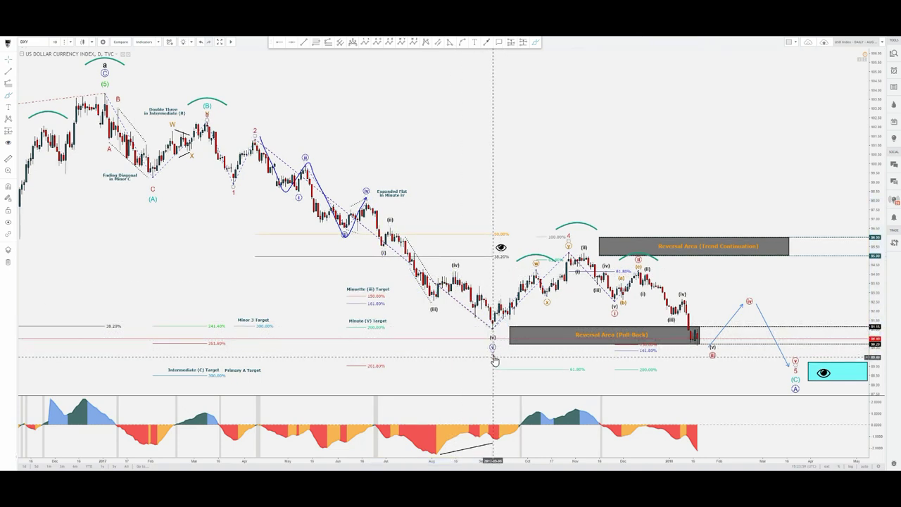
Highlight the red Minor wave count at its 3 label, and clear the remaining stroke between red 2 and circled iv.
click(493, 355)
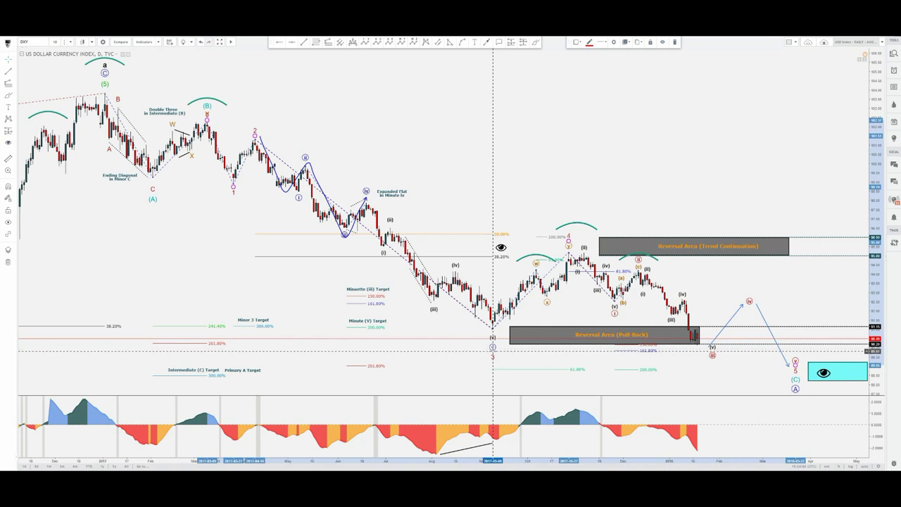
drag(493, 361, 495, 358)
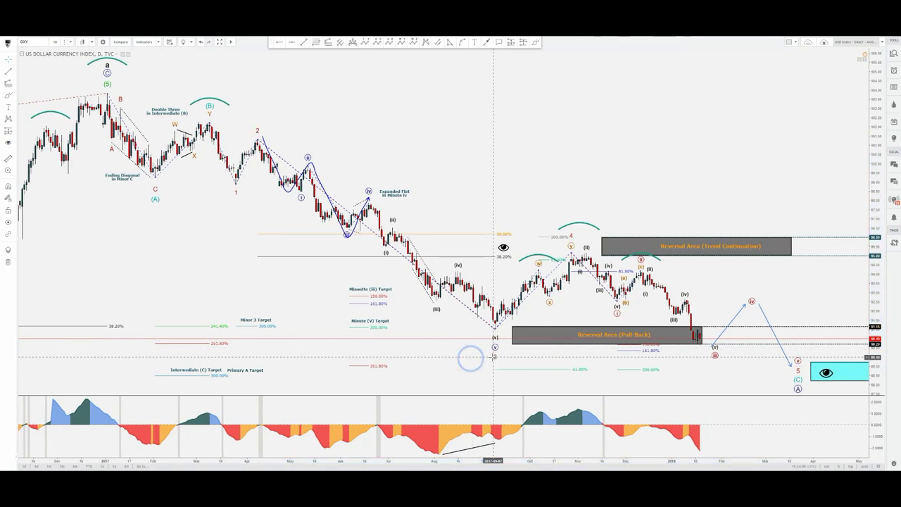
click(535, 44)
click(474, 123)
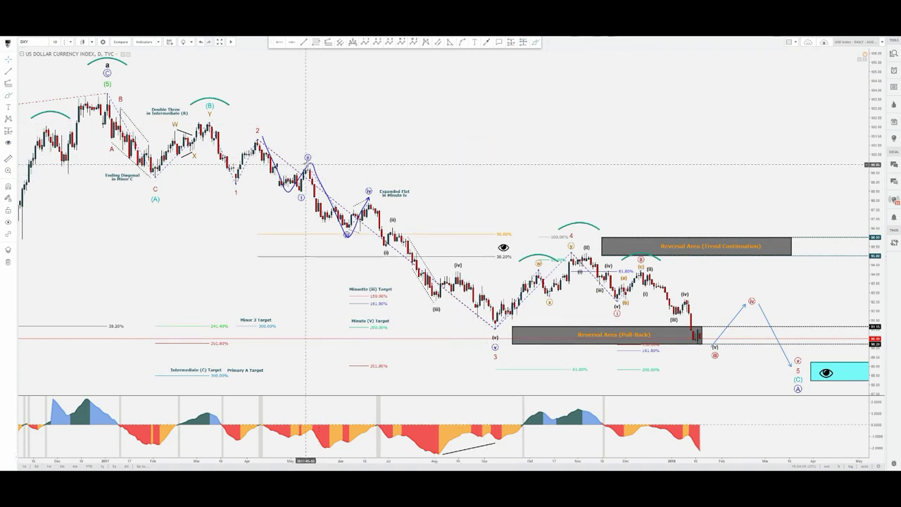
Brush curves around the Minute (V) Target and Minuette (iii) Target levels, and remove both strokes.
click(535, 44)
click(358, 338)
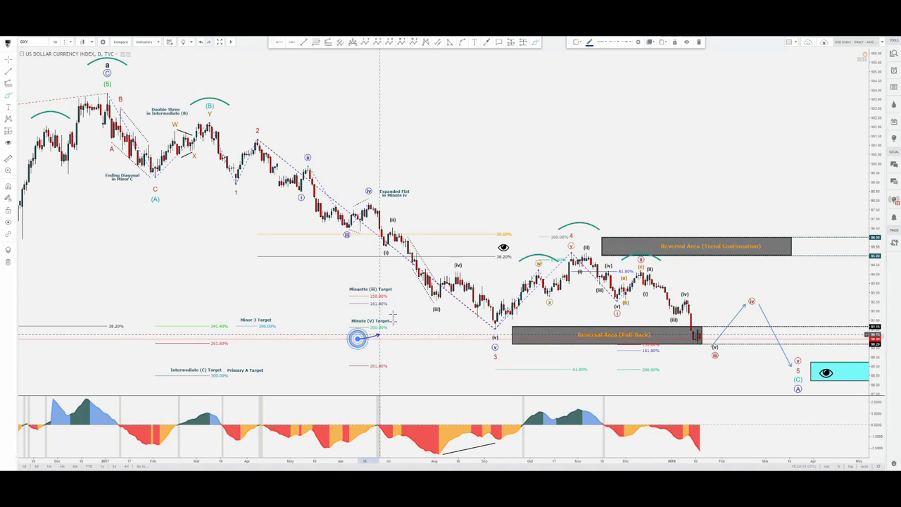
mouse_move(357, 338)
mouse_down()
mouse_move(386, 297)
mouse_move(352, 287)
mouse_move(356, 296)
mouse_up()
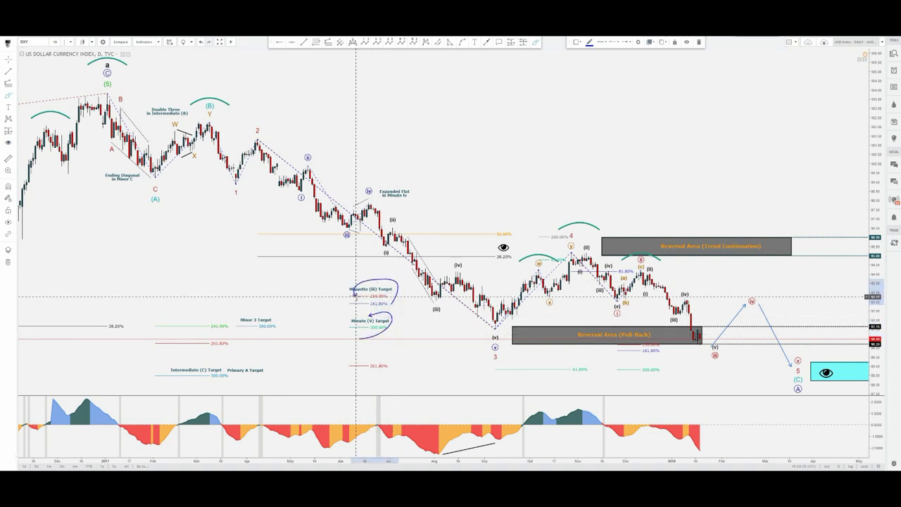
key(Delete)
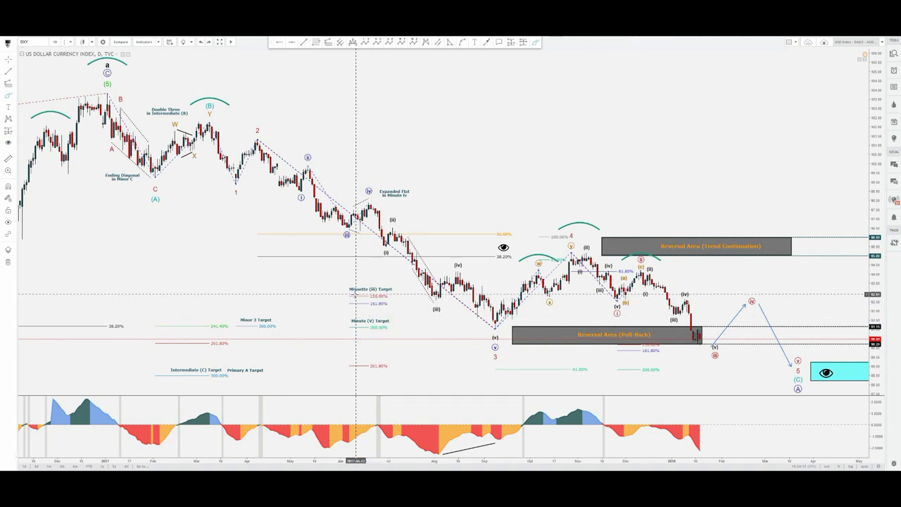
right_click(412, 94)
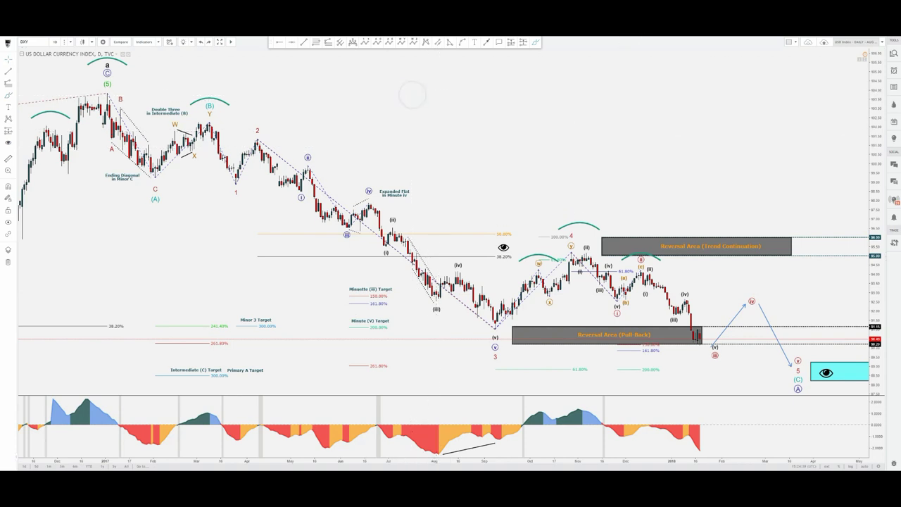
Brush the price fall from (iii) to (v) above the oscillator's divergence line, and remove the stroke.
click(536, 45)
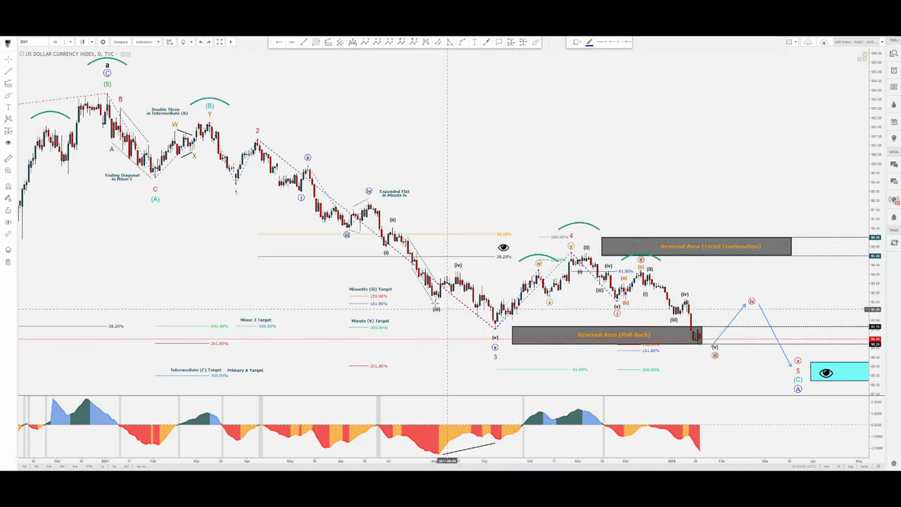
click(437, 306)
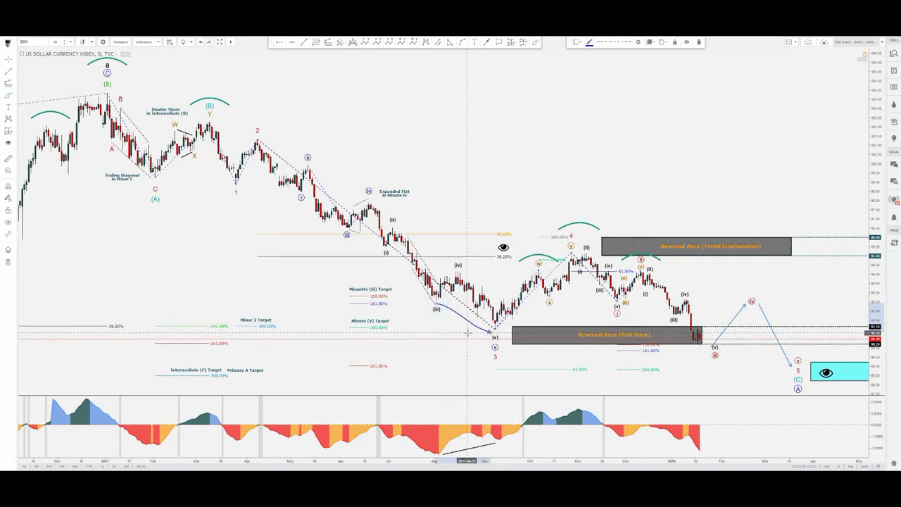
drag(488, 451, 512, 442)
click(512, 442)
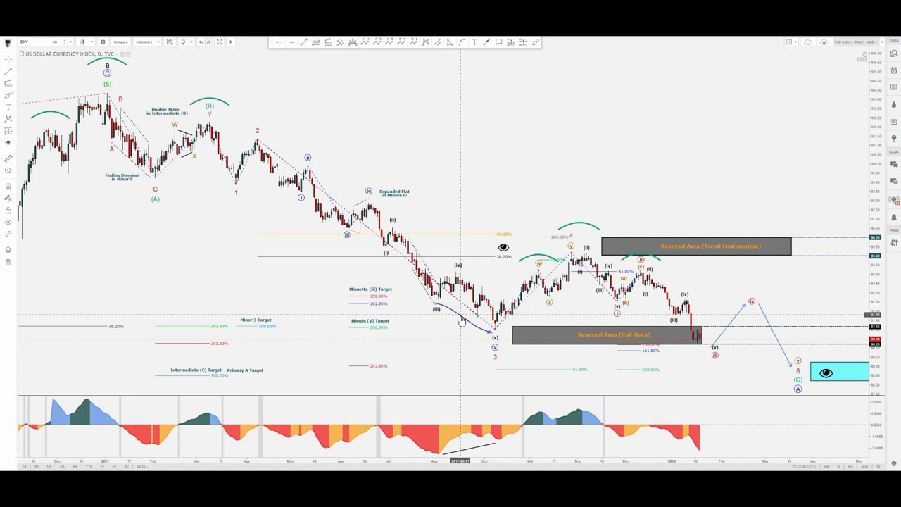
click(461, 318)
key(Delete)
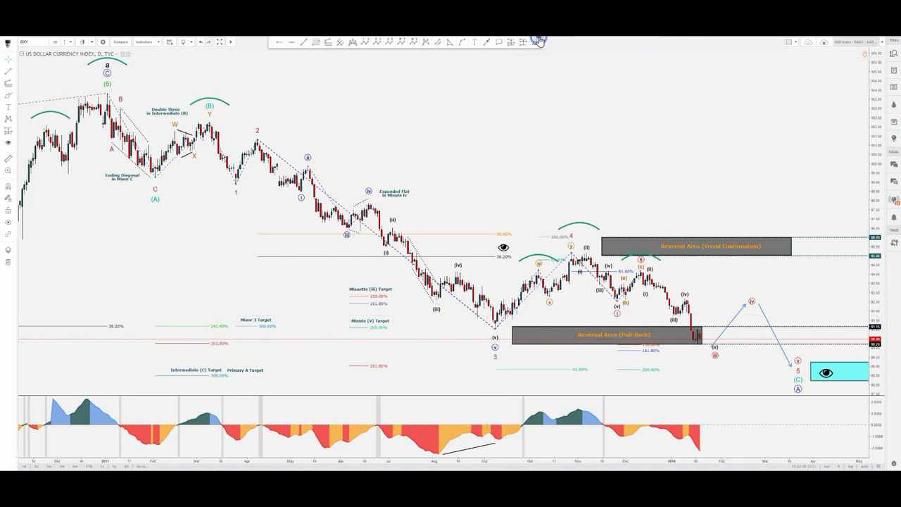
Brush the three-leg w-x-y rise from red 3 to red 4, and remove it.
click(480, 325)
click(521, 282)
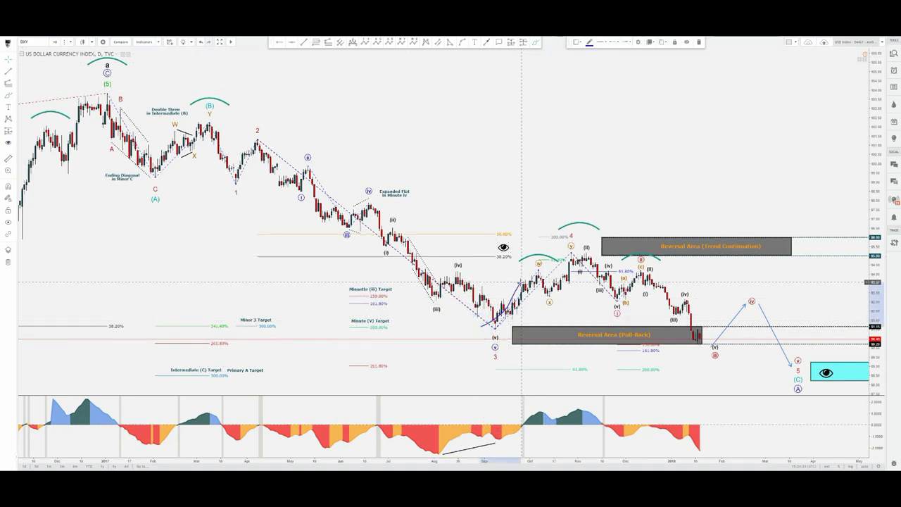
mouse_move(522, 282)
mouse_down()
mouse_move(531, 271)
mouse_move(560, 285)
mouse_move(582, 252)
mouse_up()
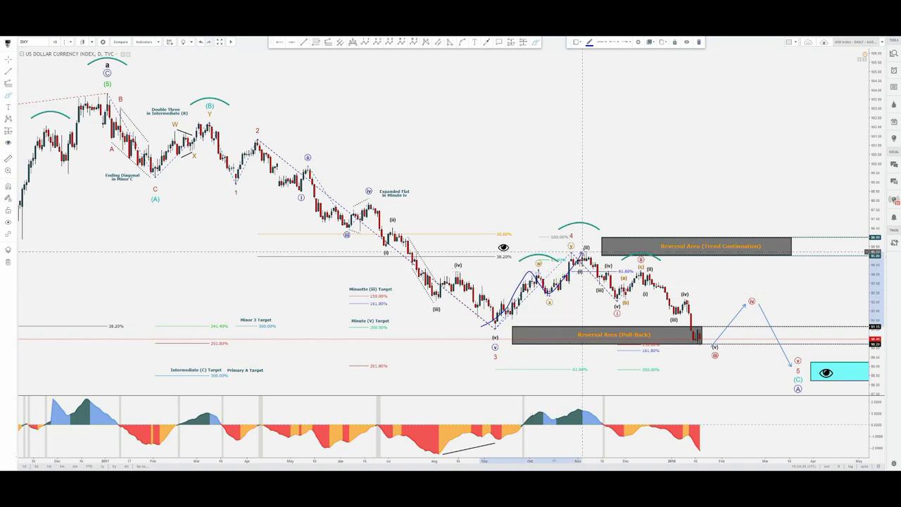
key(Delete)
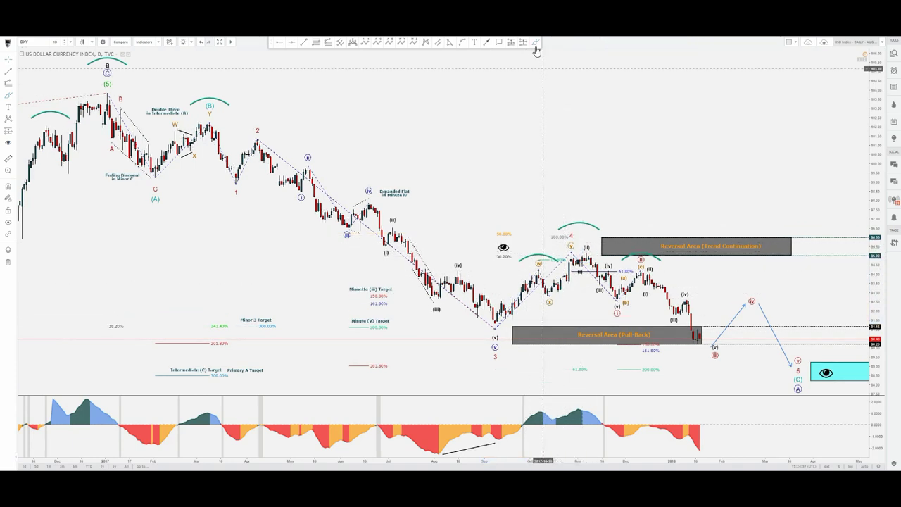
Highlight the red Minor wave count at its 4 label.
click(537, 46)
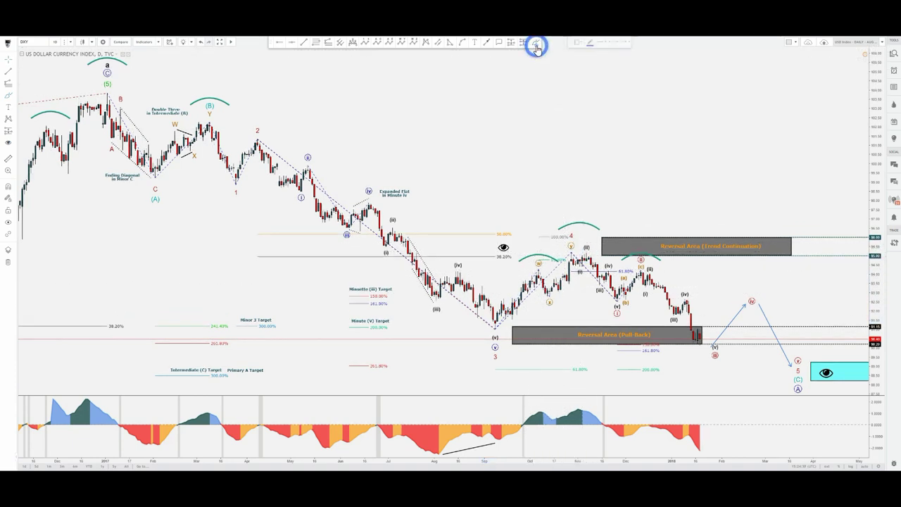
click(573, 236)
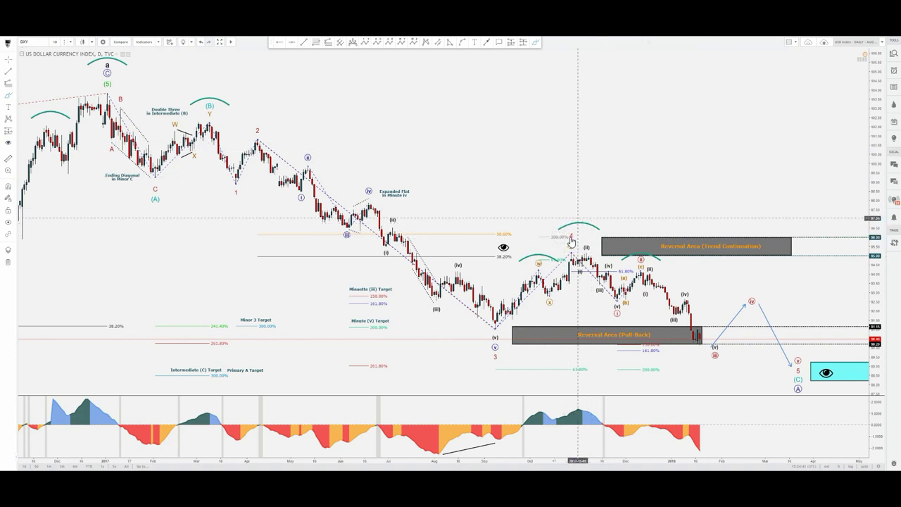
click(570, 232)
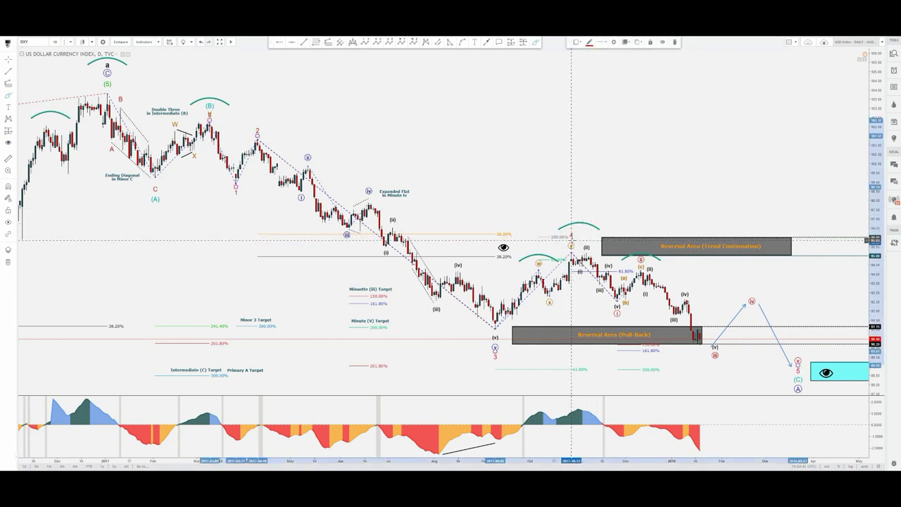
Brush a mark at the Reversal Area (Trend Continuation) box and along the rise from red 3 to red 4, and remove both strokes.
click(591, 192)
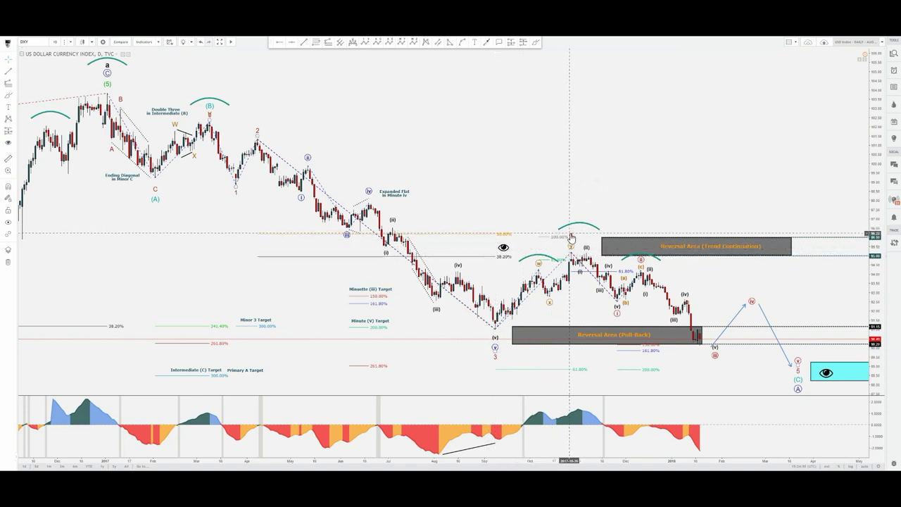
click(540, 43)
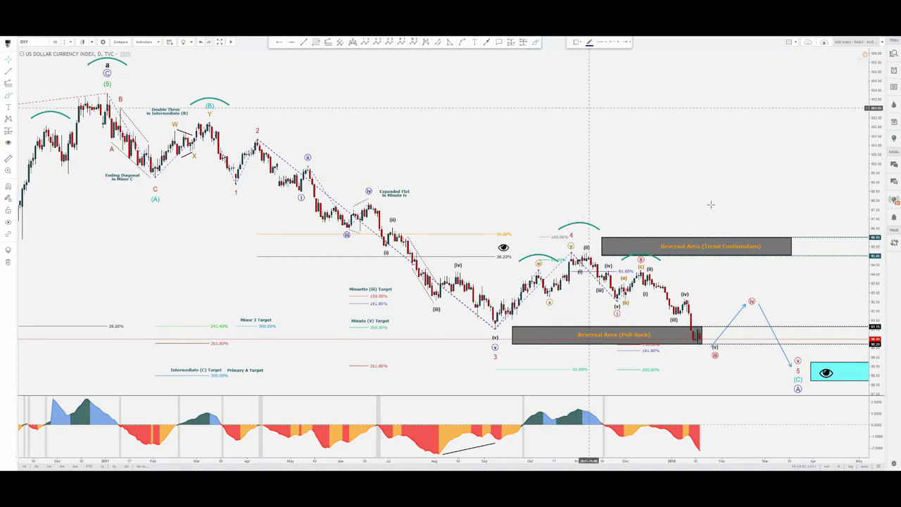
mouse_move(681, 234)
mouse_down()
mouse_move(712, 209)
mouse_move(709, 260)
mouse_up()
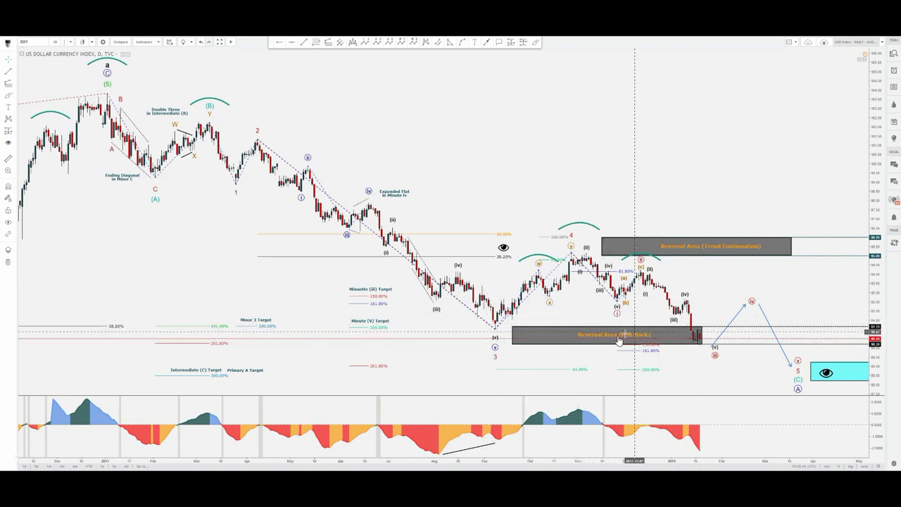
click(533, 44)
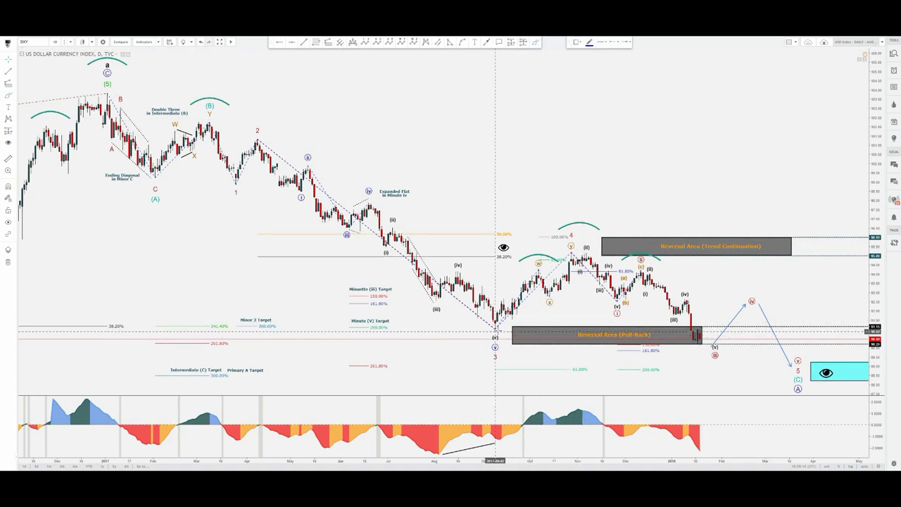
drag(496, 331, 578, 250)
key(Escape)
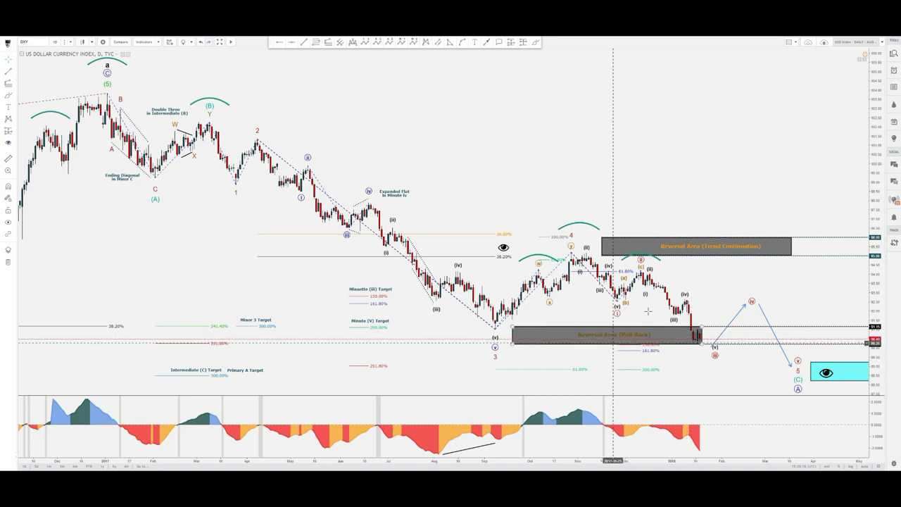
Brush the red 4 peak and a fall from it to below the circled iii label, and remove both strokes.
click(535, 43)
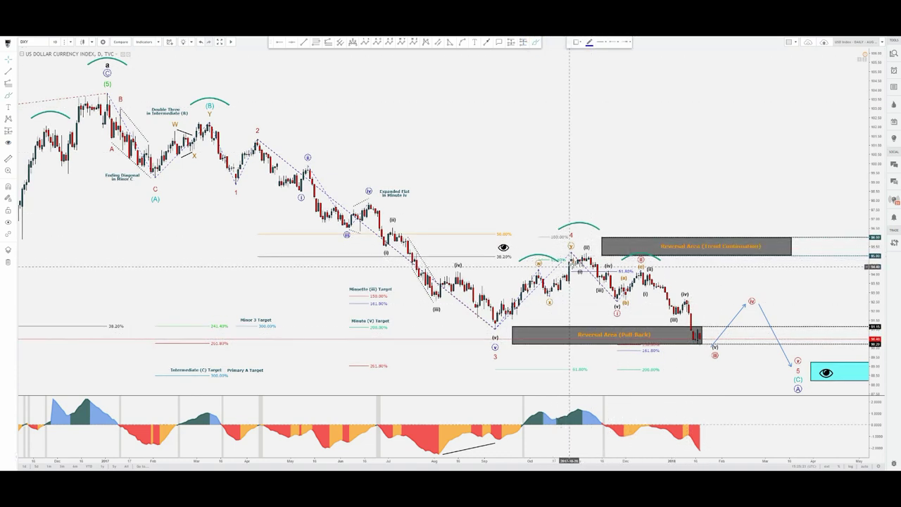
click(569, 251)
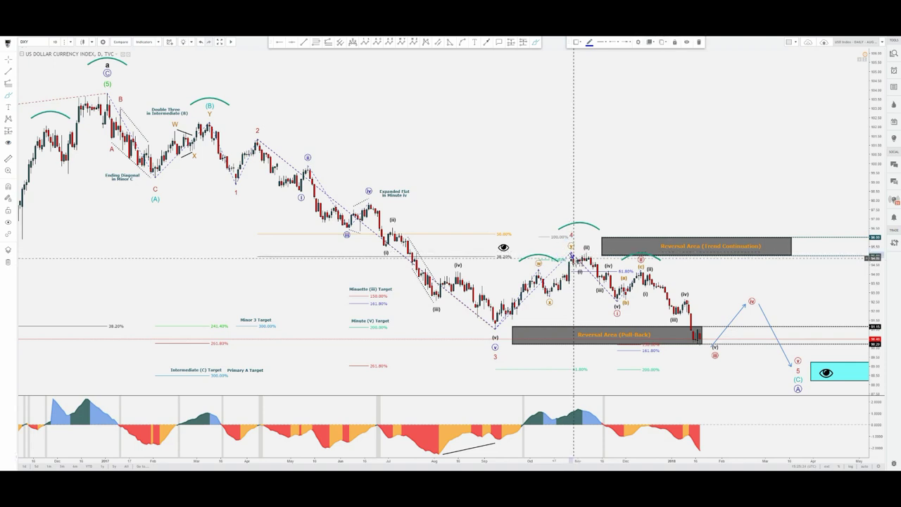
key(Delete)
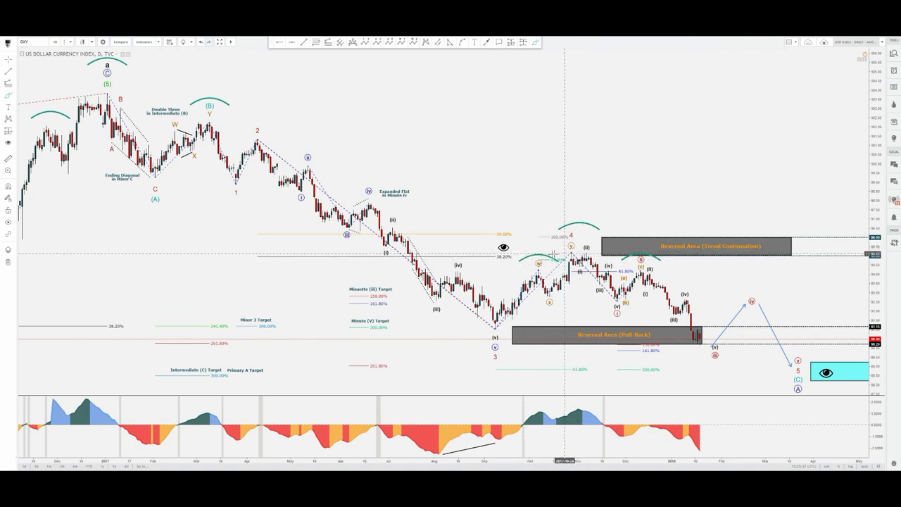
click(538, 44)
click(576, 257)
click(731, 373)
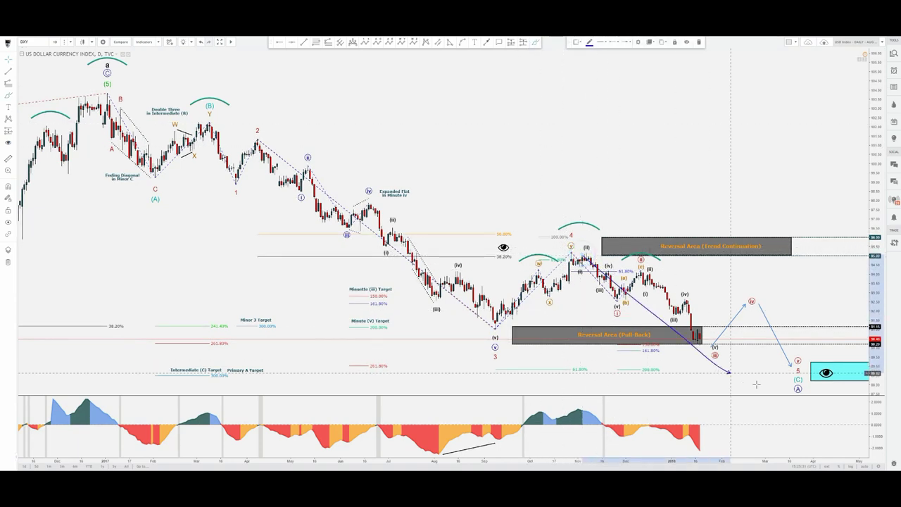
key(Delete)
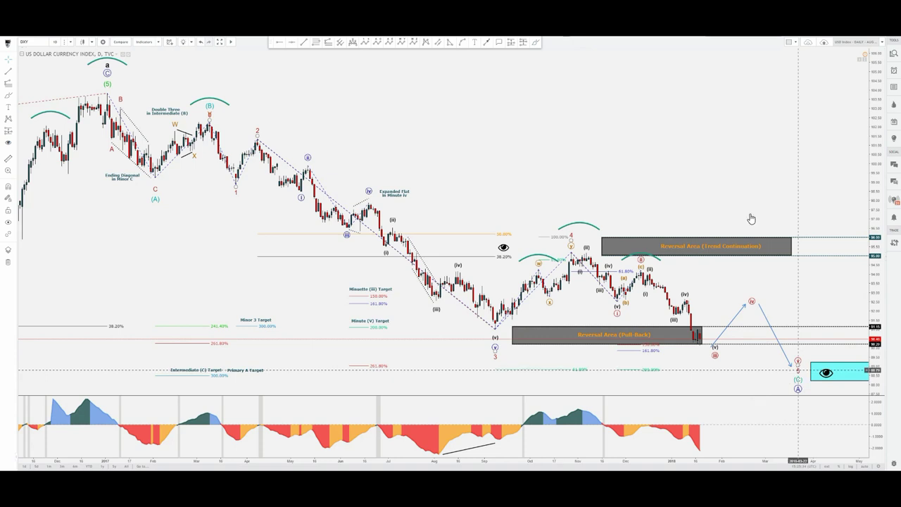
Brush a loop at the blue circled iv above the Expanded Flat and a mark in the empty area above the price, and remove both.
click(536, 44)
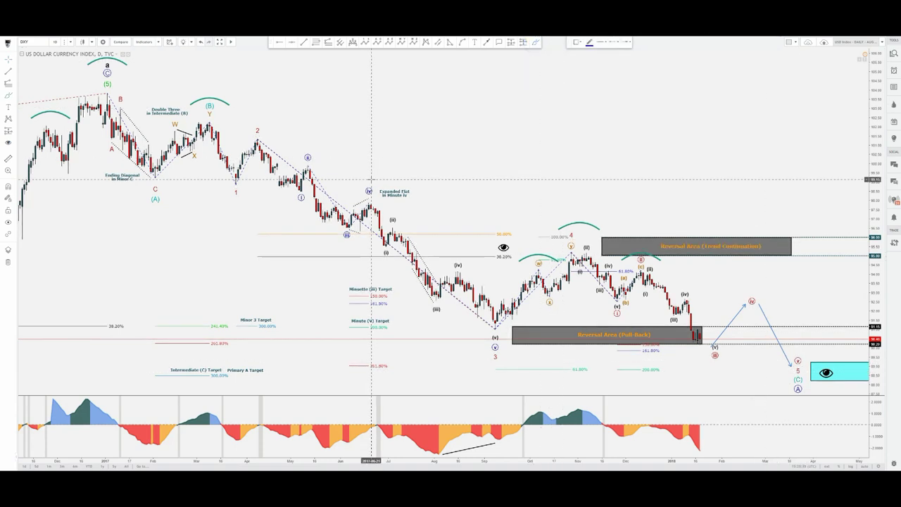
key(Escape)
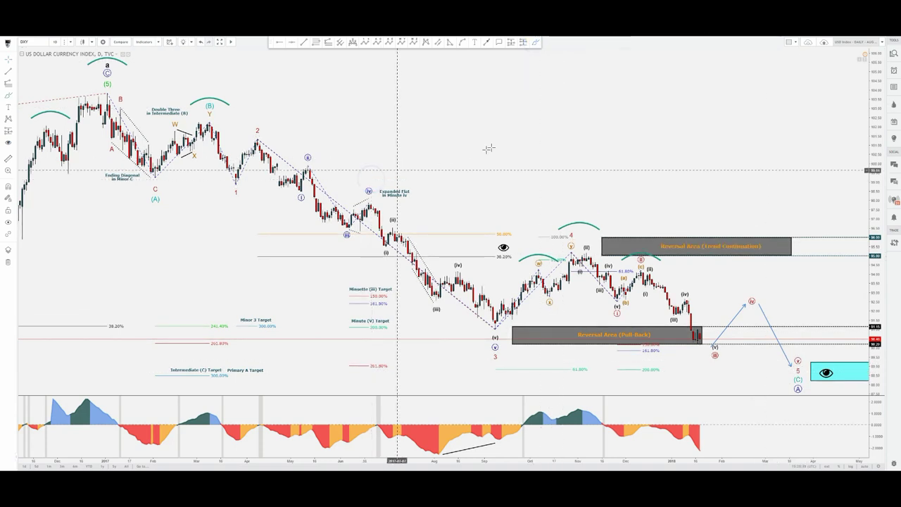
click(537, 43)
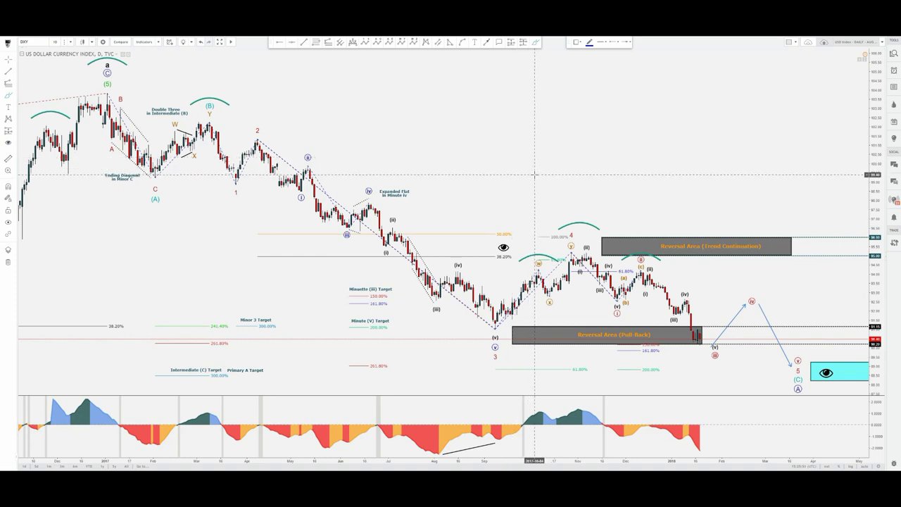
click(535, 174)
Brush the fall from red 4 to circled i and the rebound to circled ii, and remove the strokes.
click(537, 44)
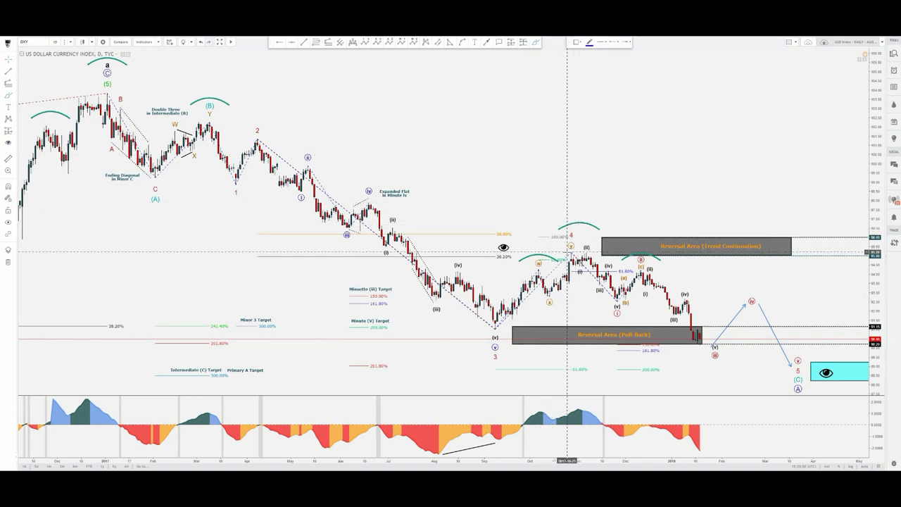
click(568, 251)
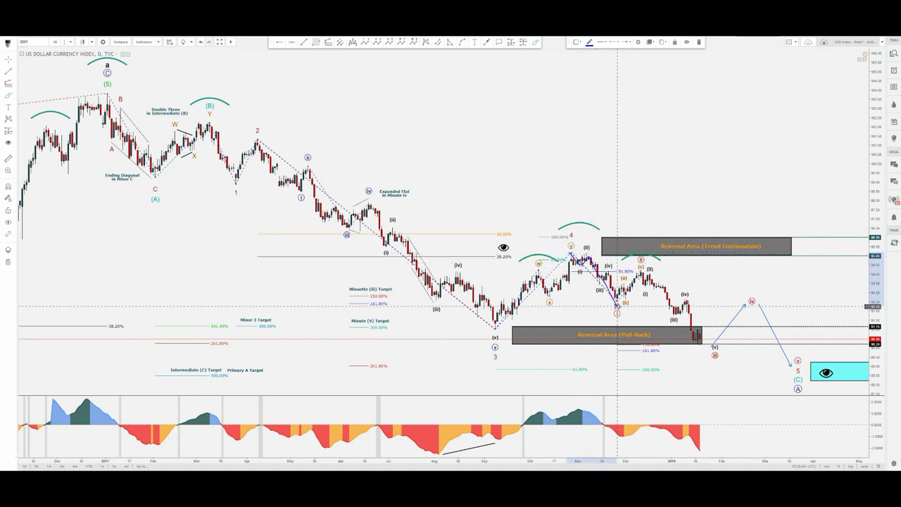
drag(622, 300, 640, 261)
key(Delete)
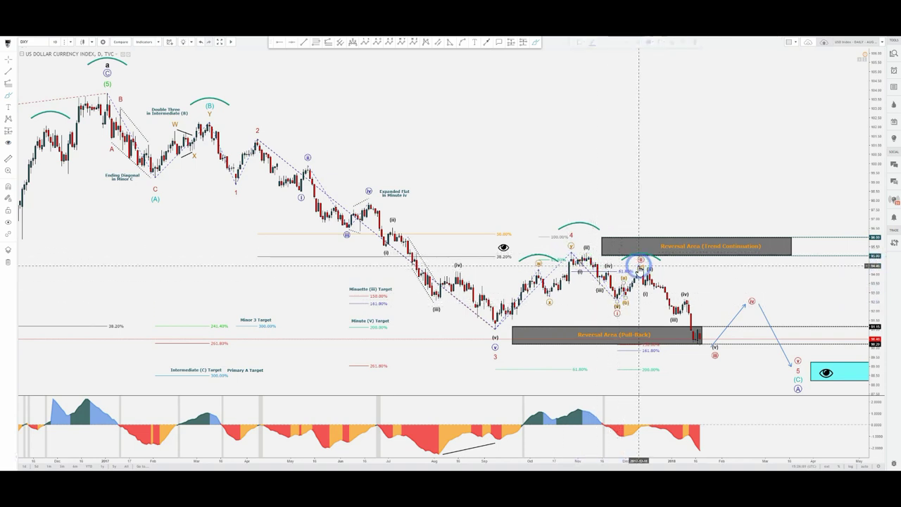
Brush a mark above the circled ii peak and a loop around the circled iii label, and remove both.
click(537, 40)
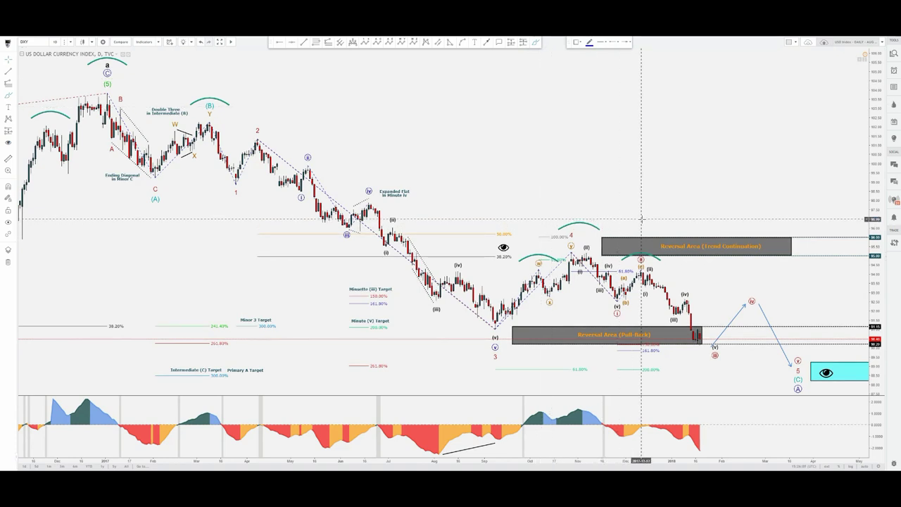
click(641, 219)
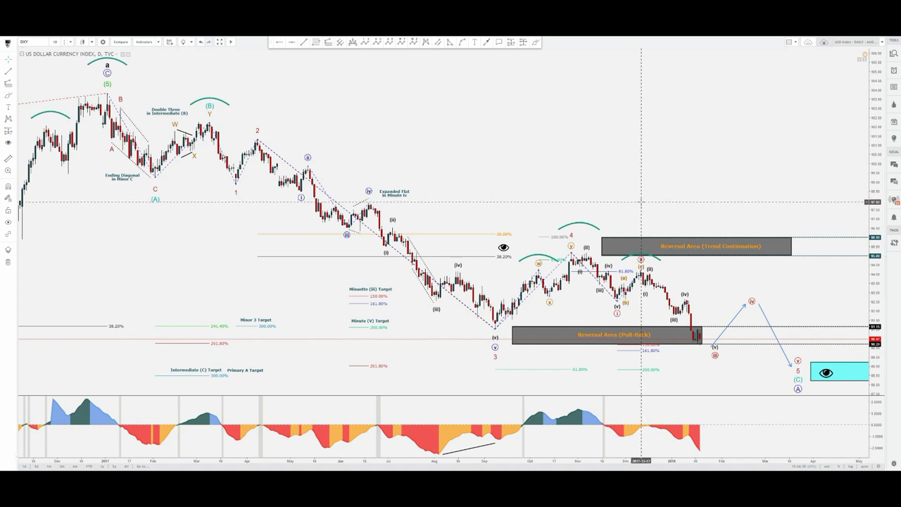
click(537, 42)
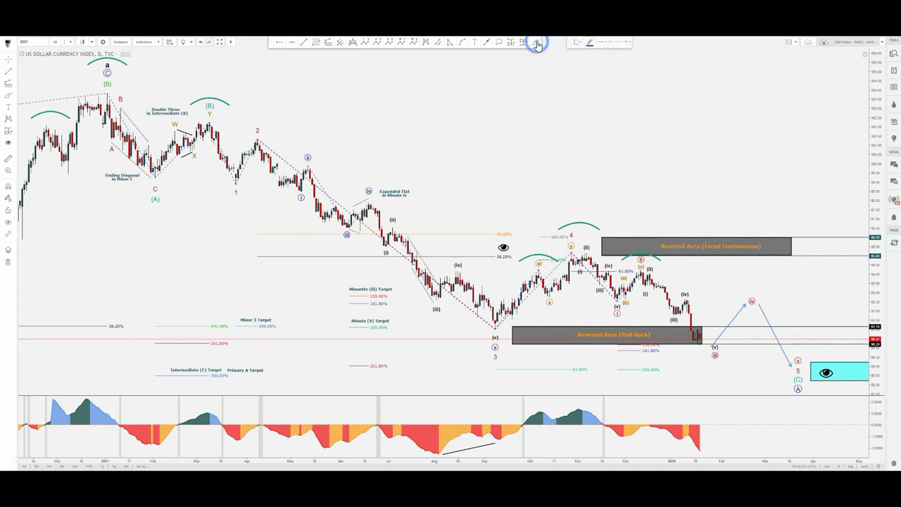
mouse_move(709, 372)
mouse_down()
mouse_move(692, 339)
mouse_move(716, 366)
mouse_up()
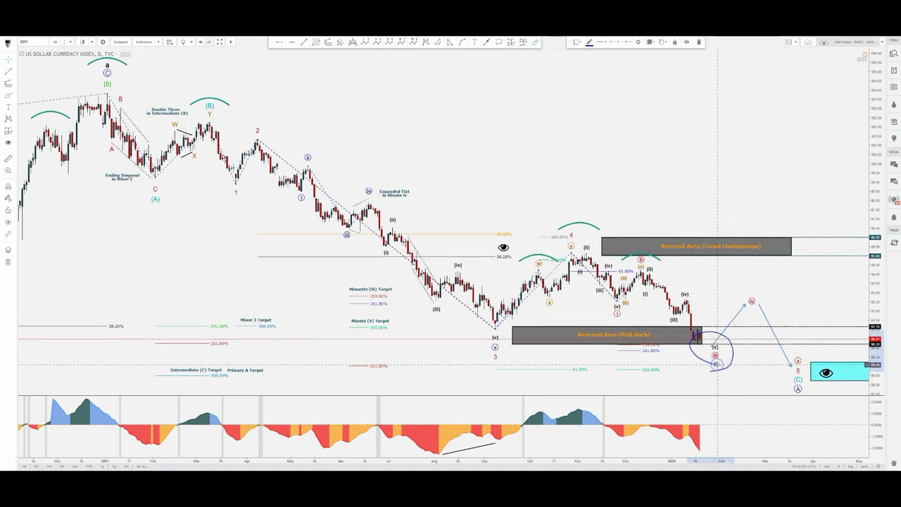
key(Delete)
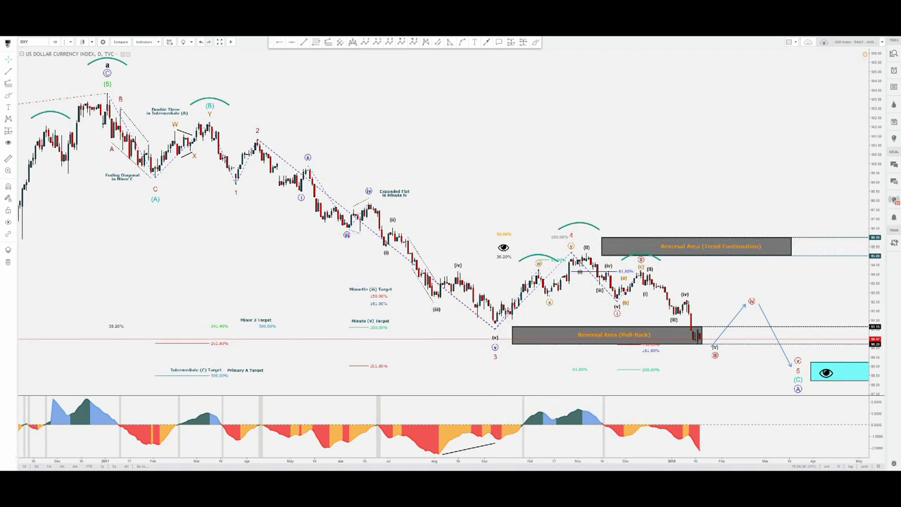
Brush the drop from red 4 to circled i, remove the stroke, and briefly highlight the red circled wave count at its ii label.
click(537, 45)
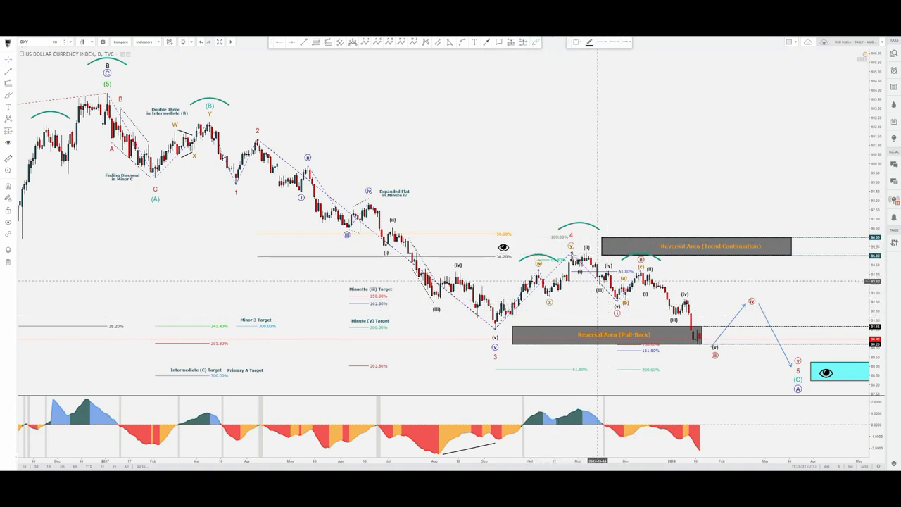
click(577, 247)
click(621, 304)
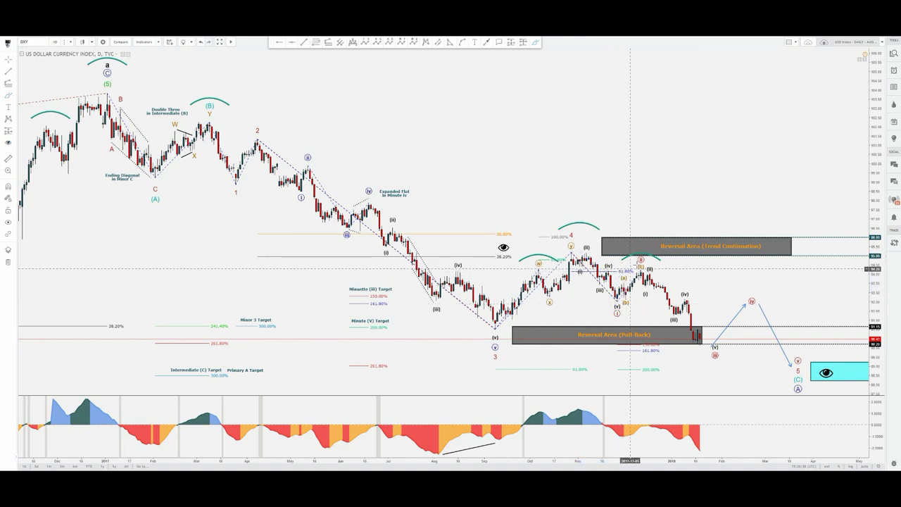
click(643, 266)
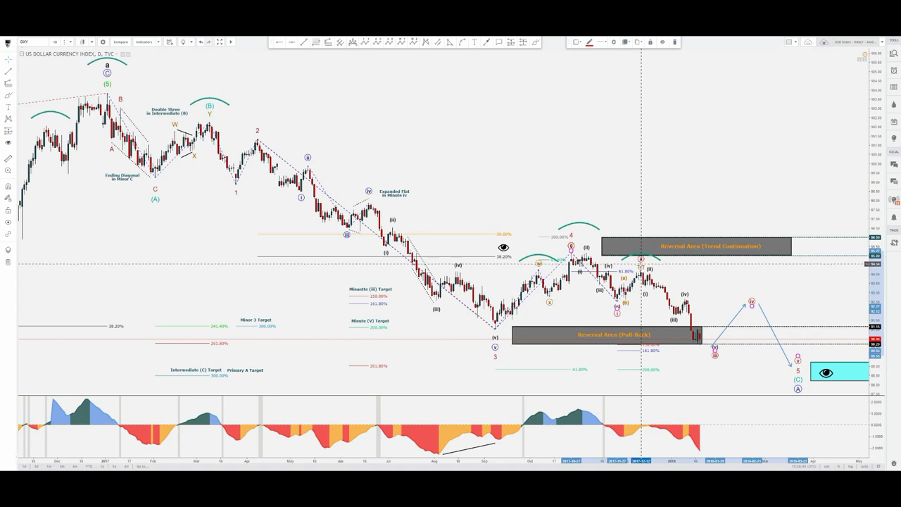
click(639, 203)
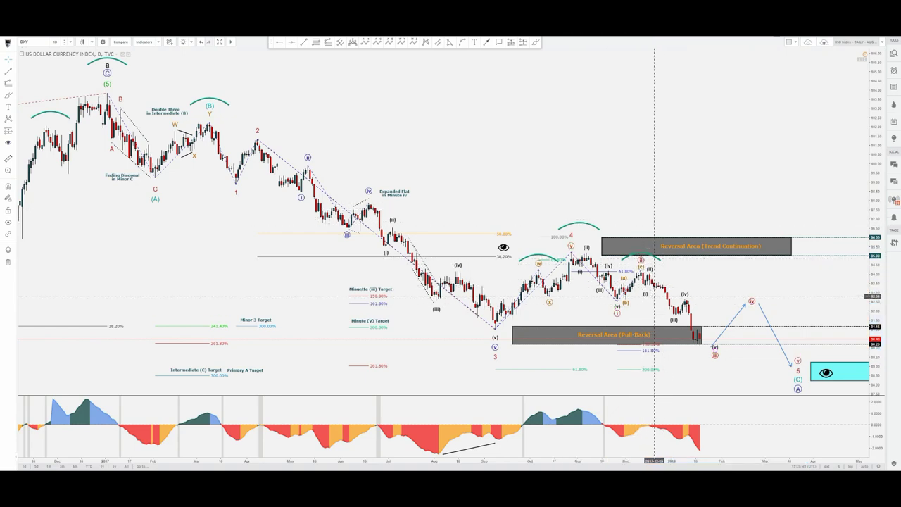
Switch to the 120-minute US Dollar Currency Index chart and frame the rise from red 3 to red 4 with the decline after it.
click(544, 12)
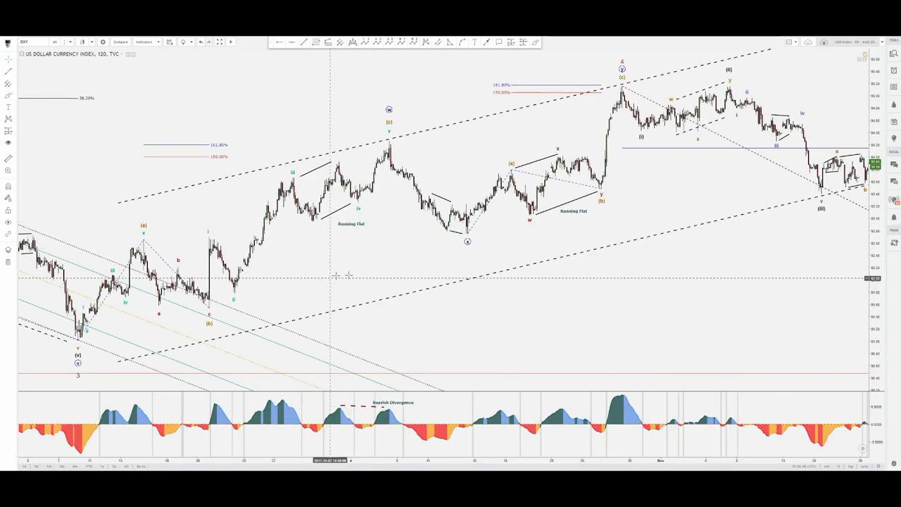
click(535, 42)
drag(730, 181, 81, 242)
scroll(425, 147, down, 3)
drag(446, 144, 495, 138)
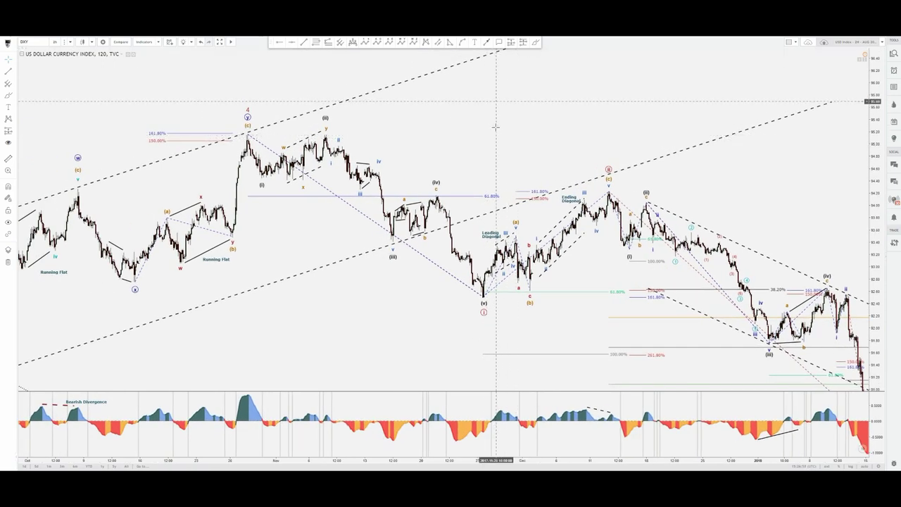
scroll(496, 127, down, 3)
mouse_move(445, 330)
mouse_down()
mouse_move(483, 298)
mouse_move(472, 295)
mouse_up()
drag(875, 142, 875, 173)
Brush the (a)-(b)-(c) path from red 3 to circled w and down to circled x, loop the w-to-x drop, and remove the loop.
click(537, 42)
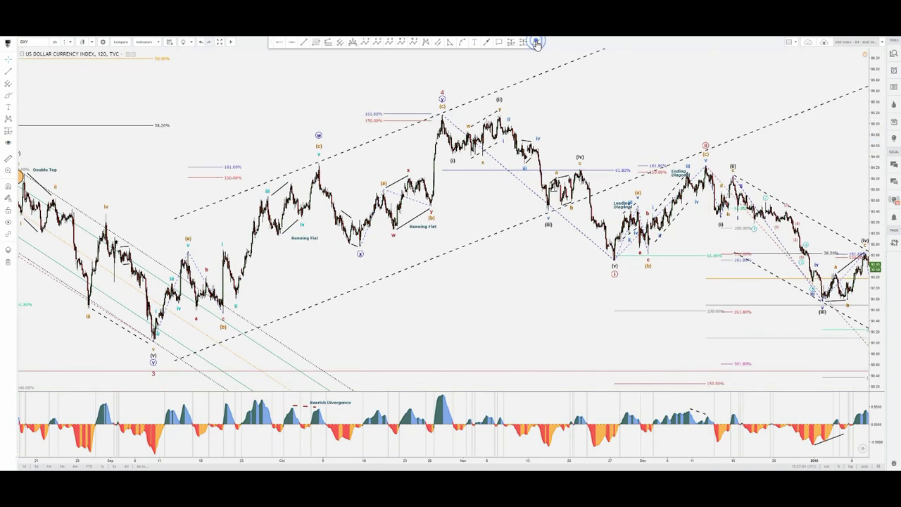
drag(136, 341, 225, 312)
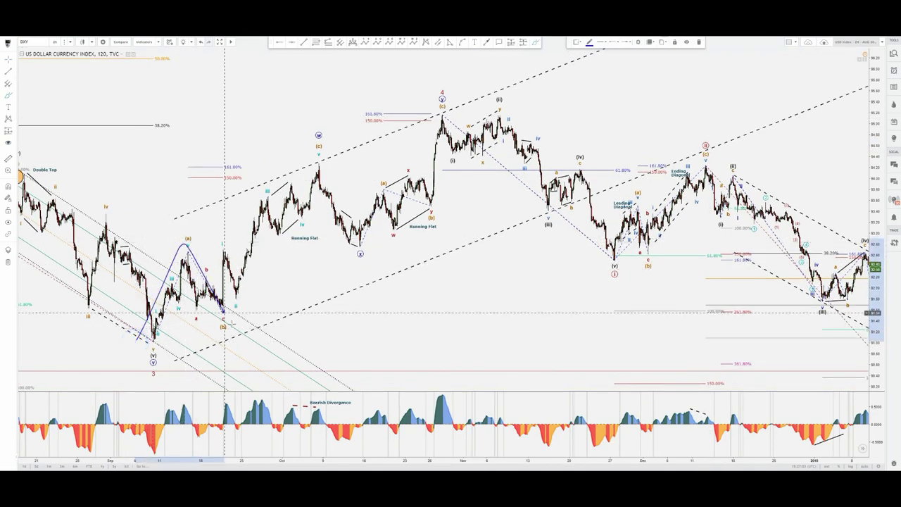
click(229, 318)
click(320, 153)
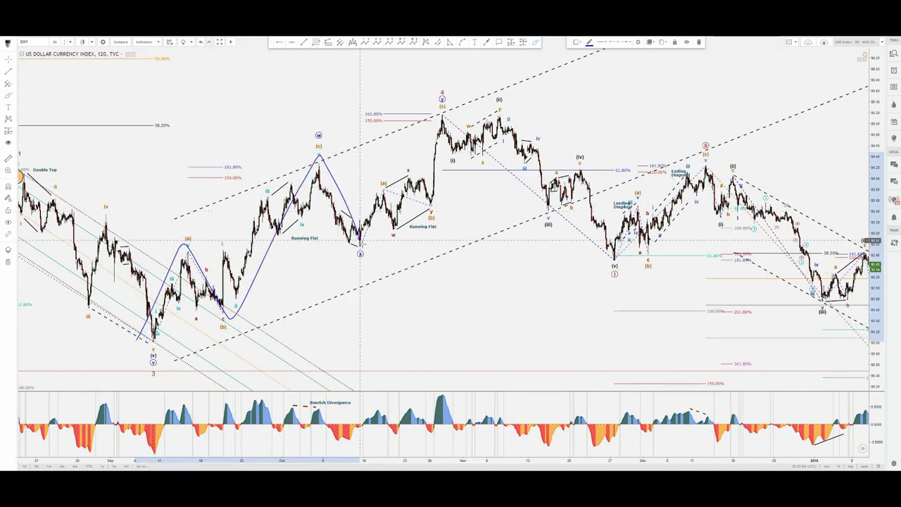
click(361, 246)
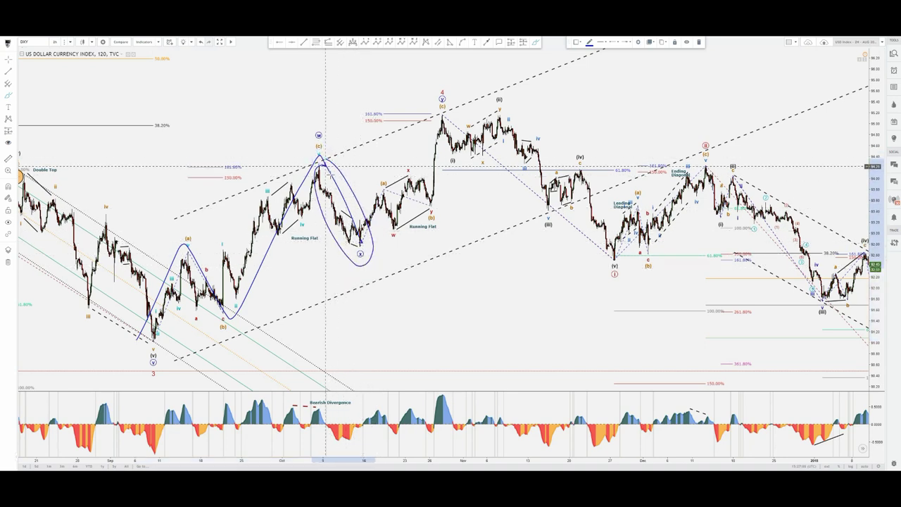
key(Delete)
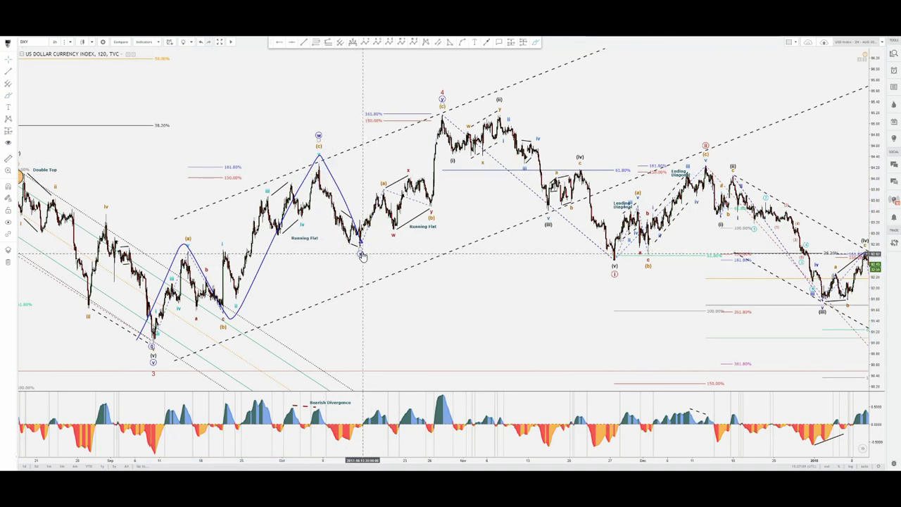
Highlight the blue w-x-y wave count at its x label, and remove the brushed zigzag stroke.
drag(362, 254, 368, 246)
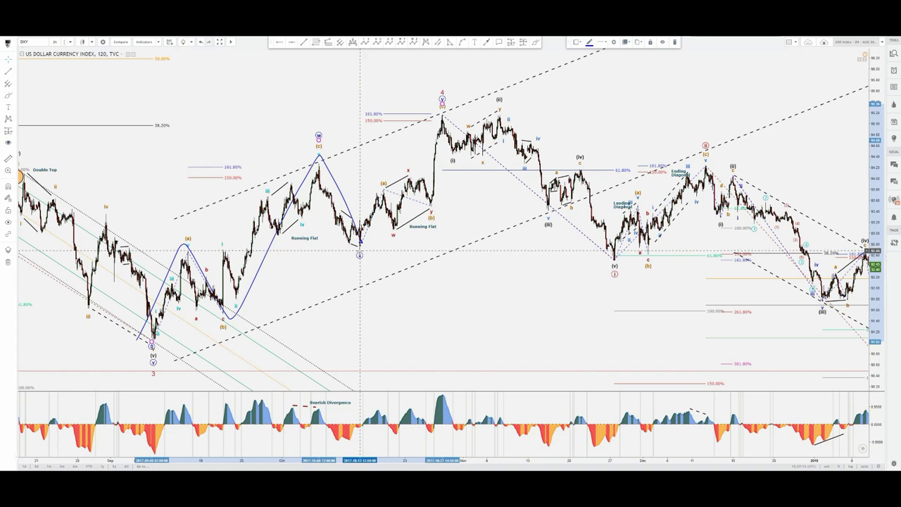
click(269, 247)
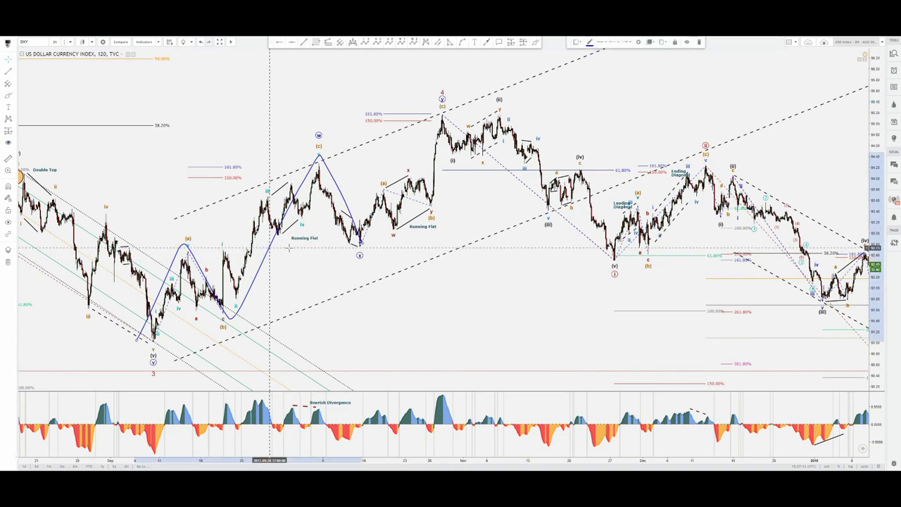
key(Delete)
Brush over the running flat between circled x and orange (b), mark its red w low, and remove the strokes.
click(536, 44)
drag(366, 180, 436, 193)
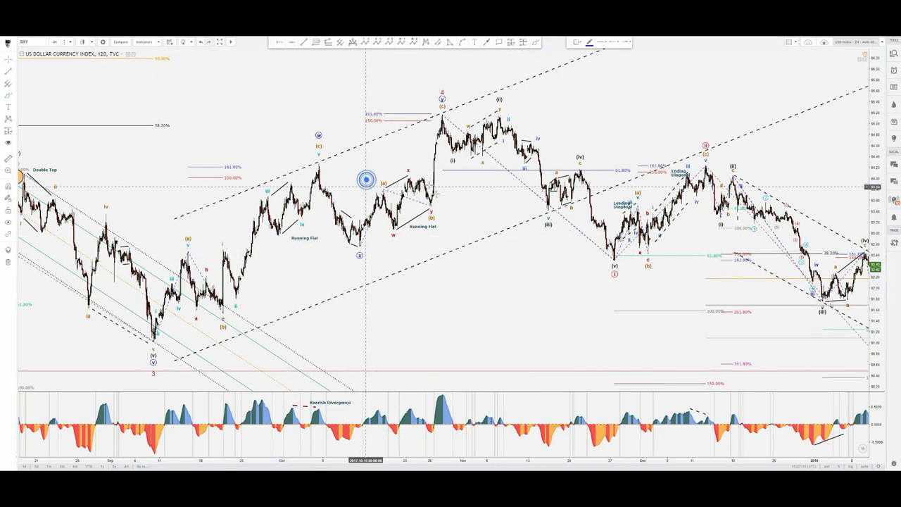
click(395, 227)
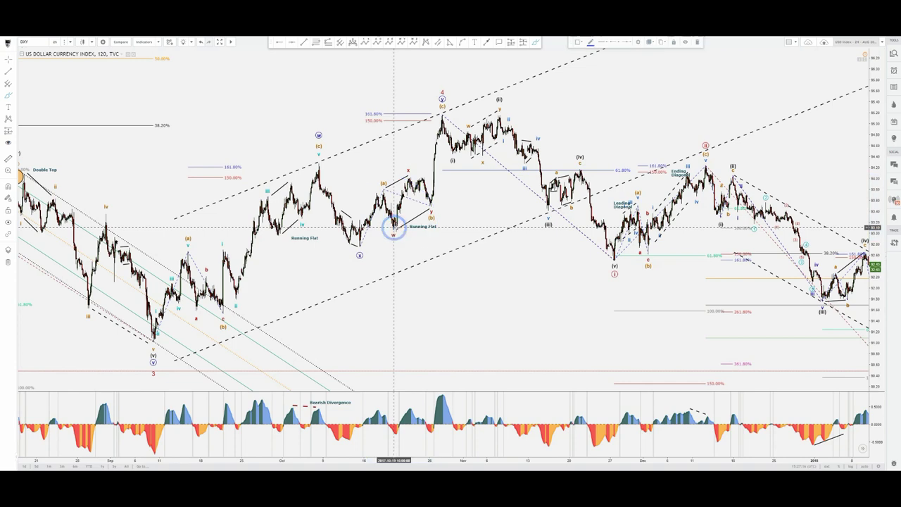
Loop the 161.80% and 150.00% targets below circled w, remove the loop, and briefly highlight the orange (a)-(b)-(c) count at its (c) label.
click(535, 41)
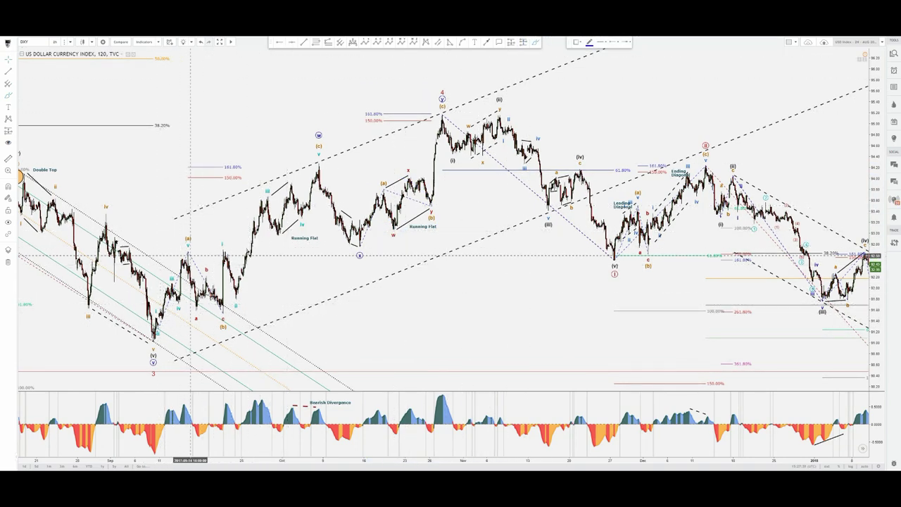
mouse_move(242, 155)
mouse_down()
mouse_move(184, 169)
mouse_move(216, 186)
mouse_up()
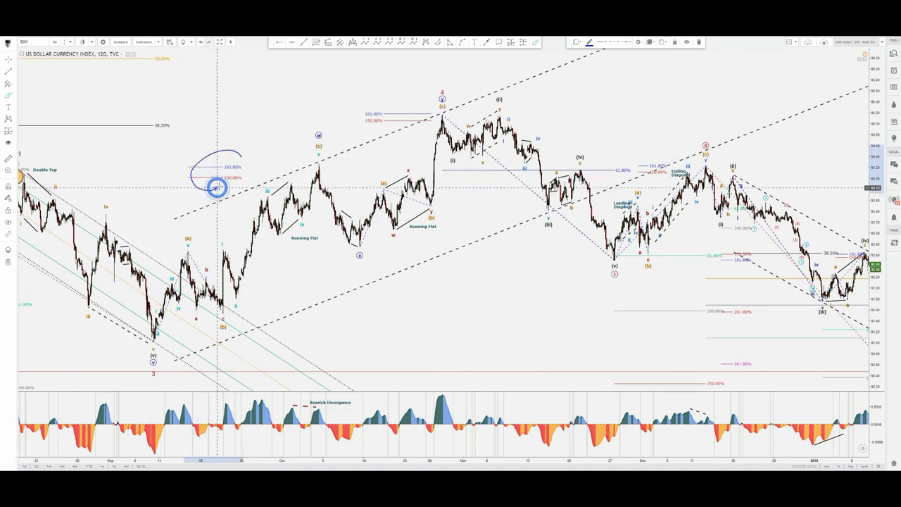
key(Delete)
click(320, 145)
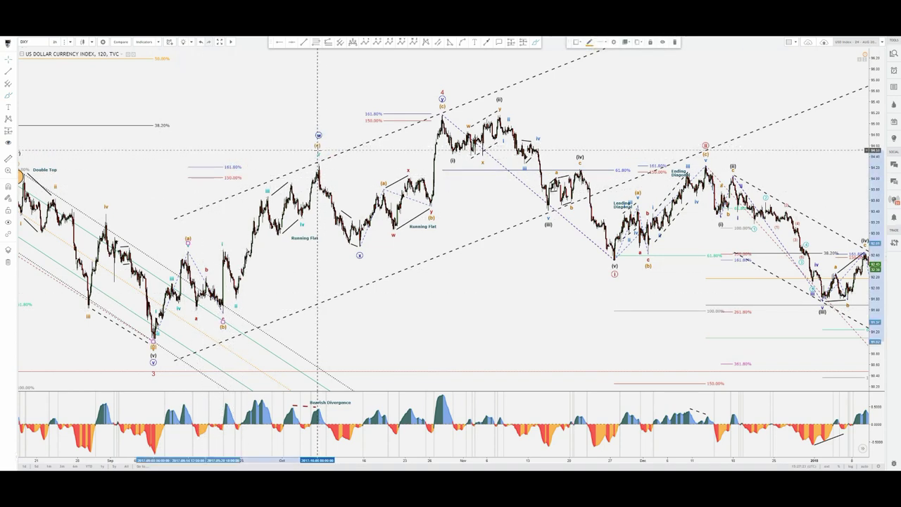
click(265, 139)
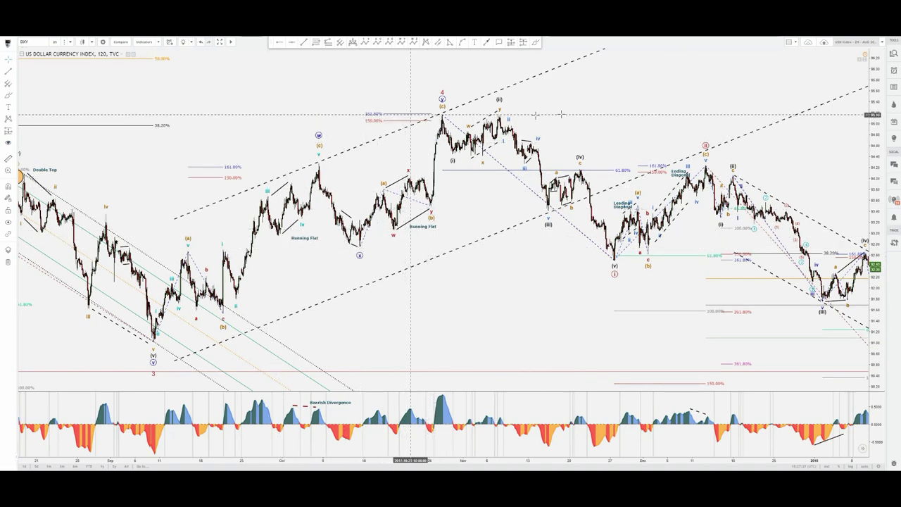
Frame the decline after red 4, brush the first drop from red 4 to (i), and remove the stroke.
drag(638, 110, 591, 125)
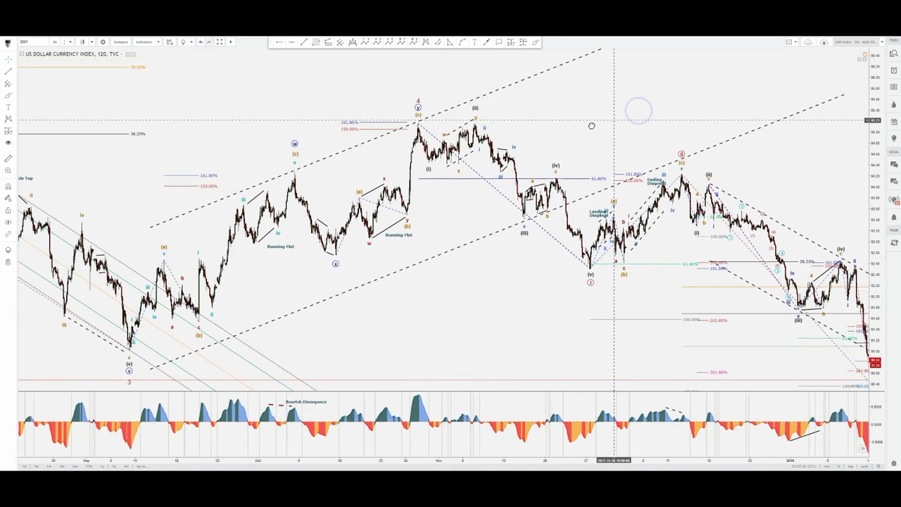
scroll(566, 126, up, 2)
drag(447, 126, 517, 152)
scroll(512, 167, up, 2)
double_click(875, 133)
drag(873, 125, 874, 170)
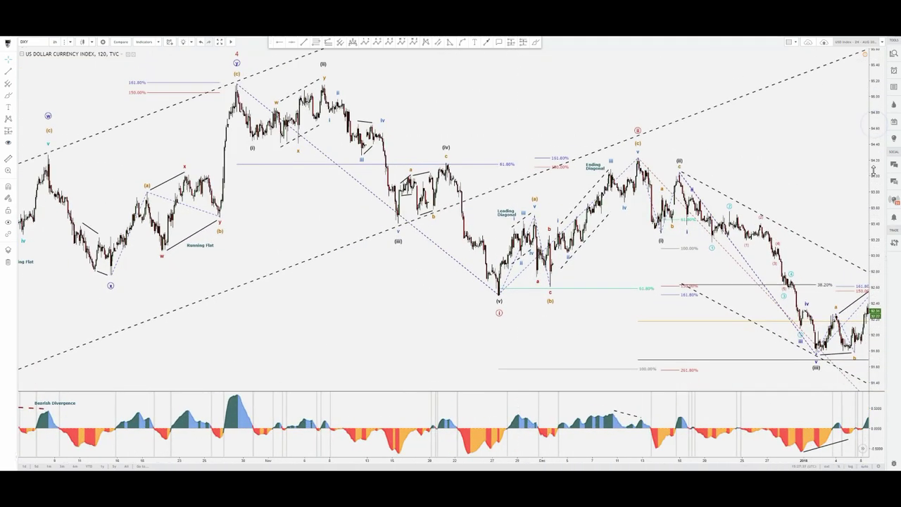
drag(802, 152, 788, 177)
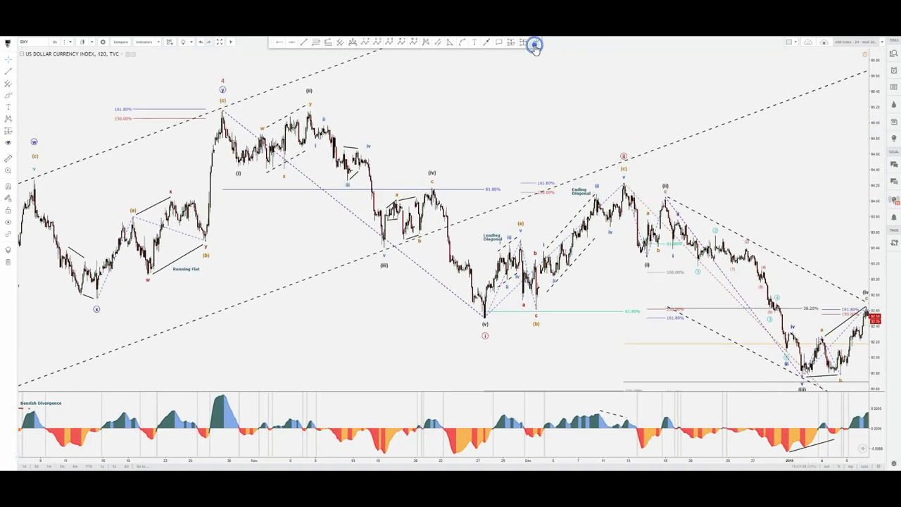
click(226, 111)
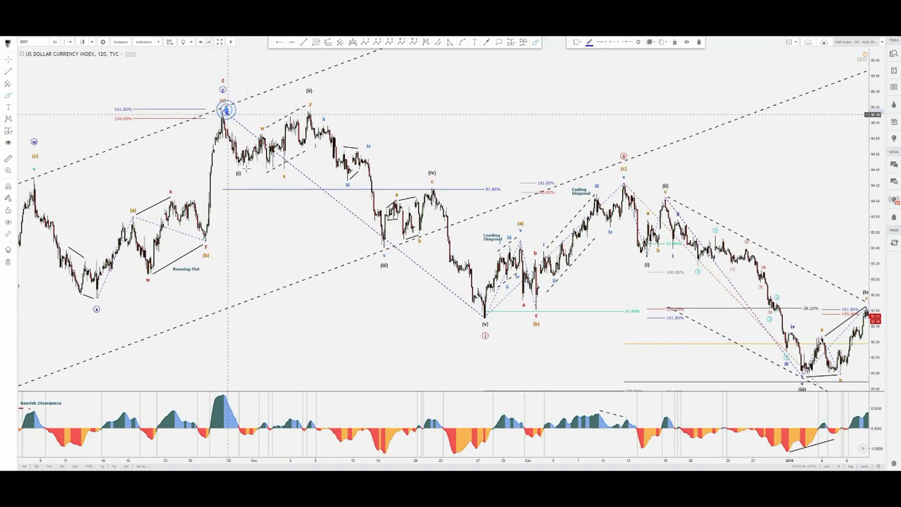
key(Escape)
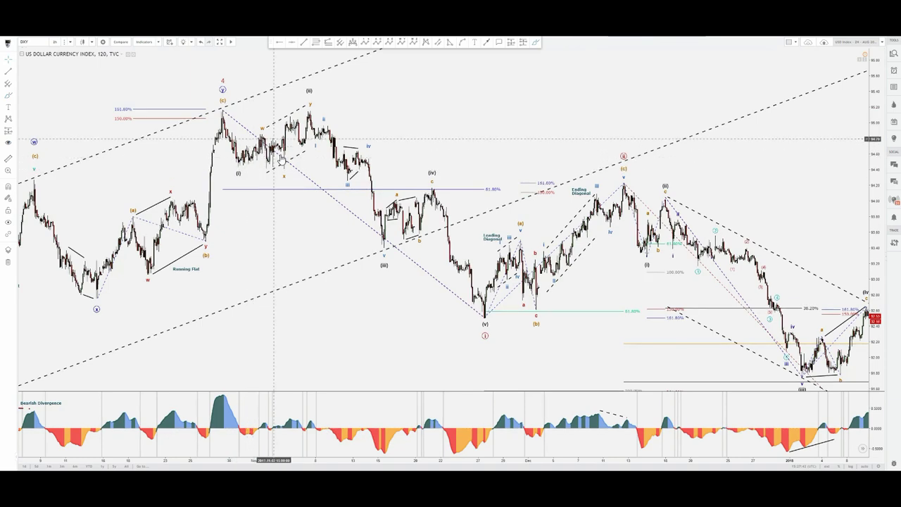
Brush the correction from the (i) low up to orange w and down to x, and remove the stroke.
click(537, 43)
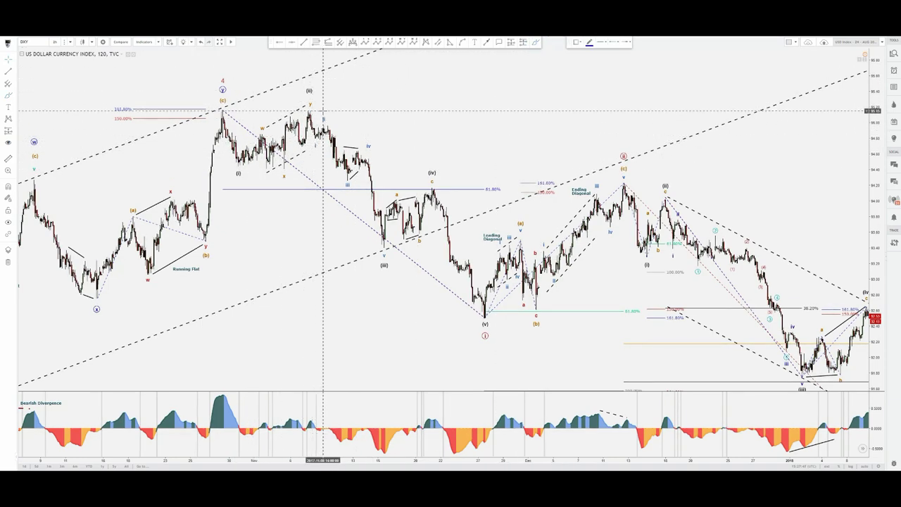
click(231, 166)
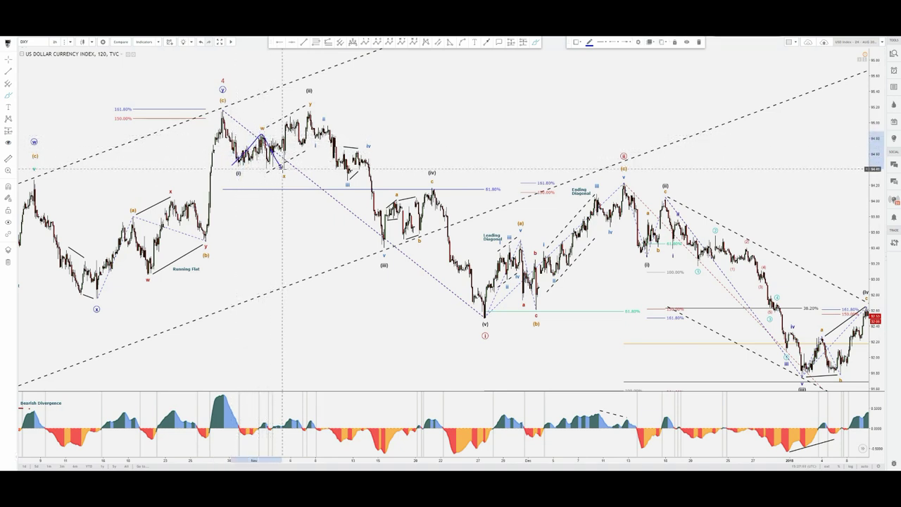
click(282, 169)
key(Escape)
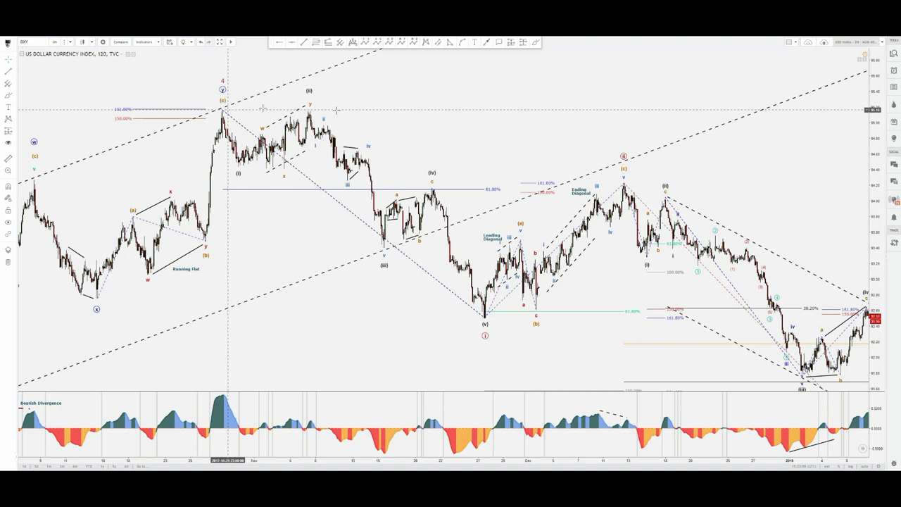
Brush the decline from (ii) through blue i, ii and iii towards (iii), and remove the stroke.
click(536, 42)
click(323, 119)
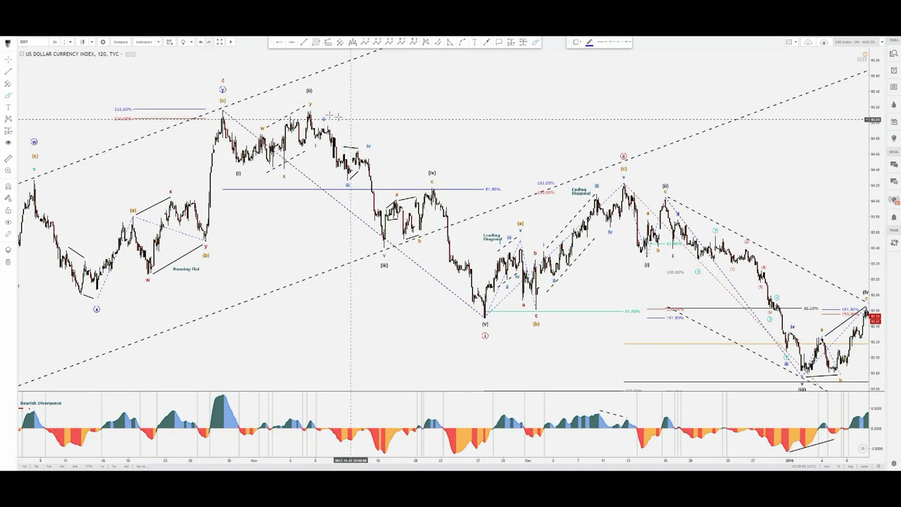
drag(307, 111, 310, 141)
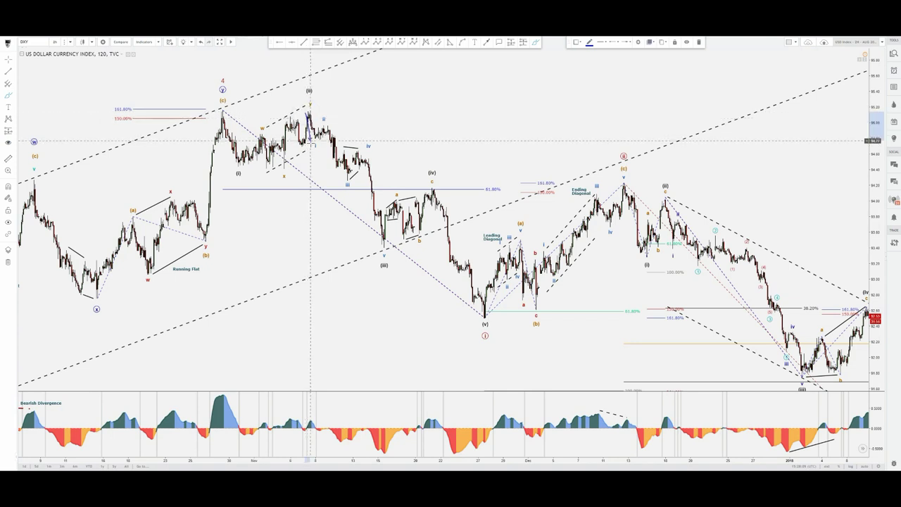
click(324, 130)
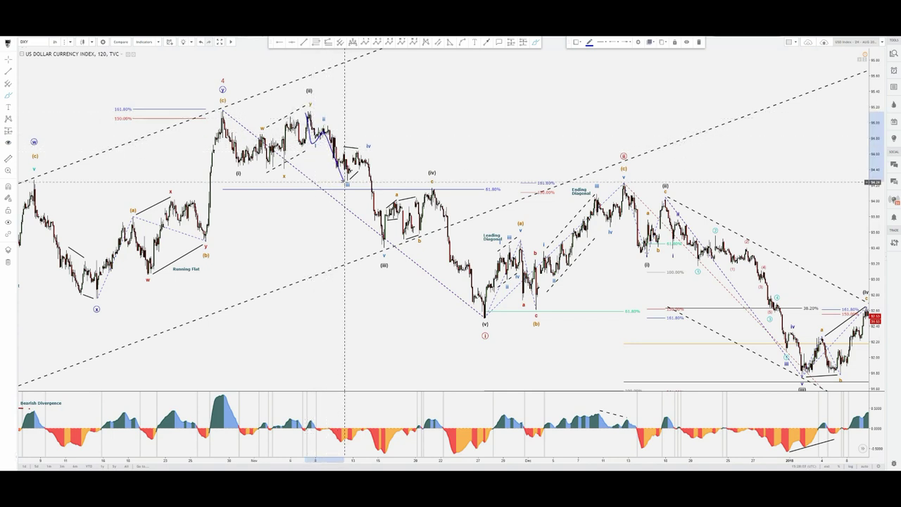
click(386, 244)
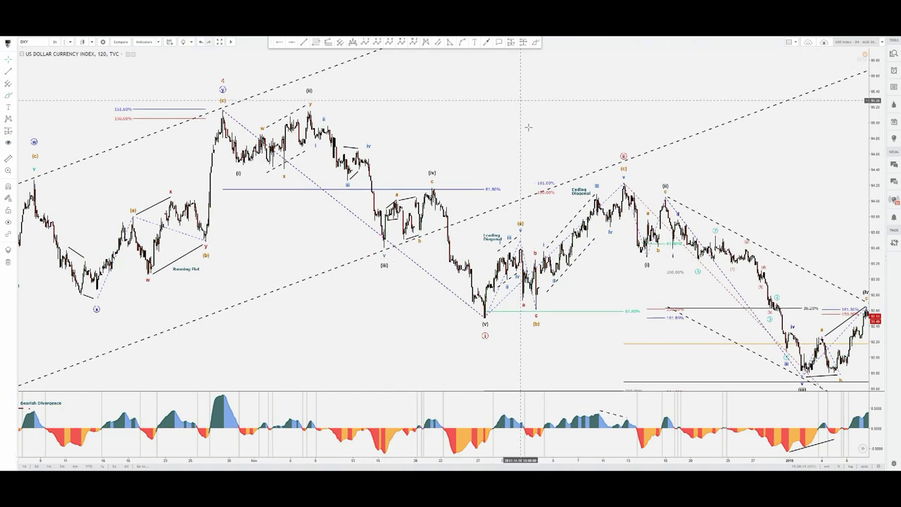
Frame the whole rise and decline around red 4, and briefly highlight the (i)-(v) wave count at its (iv) label.
scroll(556, 111, up, 2)
click(538, 44)
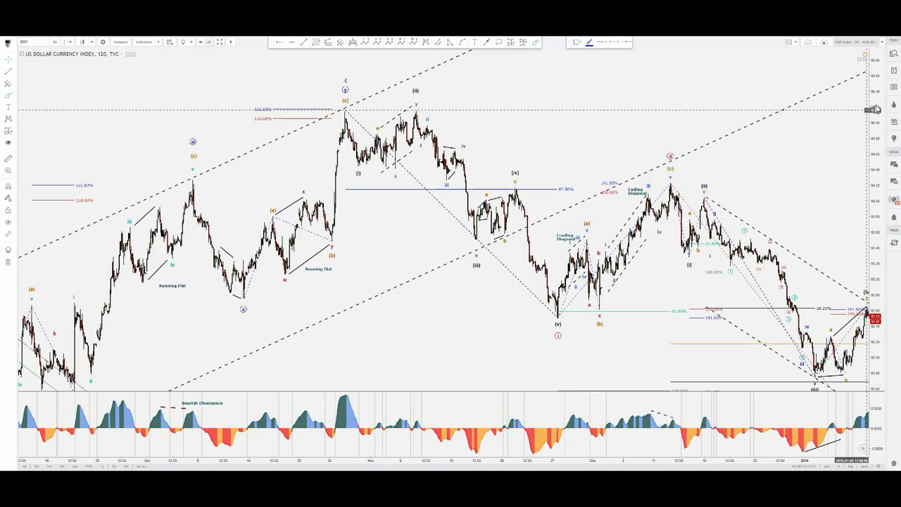
drag(876, 67, 878, 126)
scroll(878, 149, down, 3)
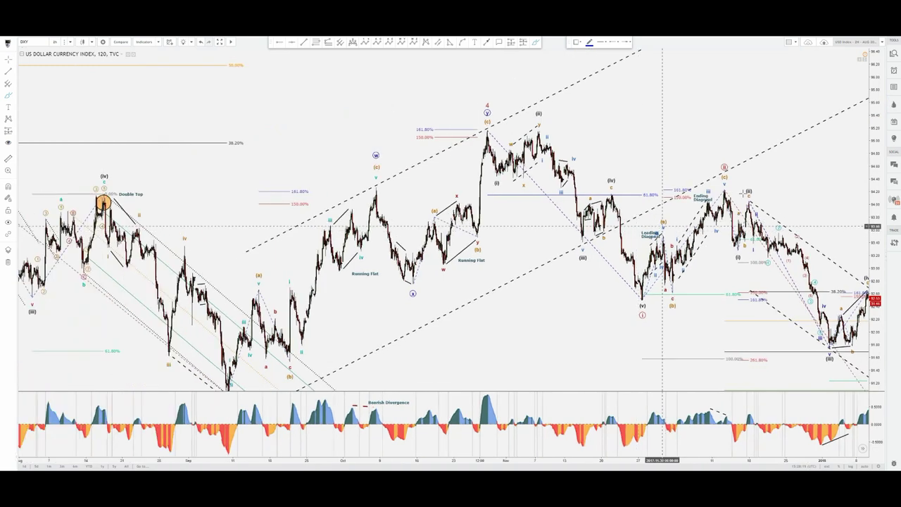
double_click(878, 150)
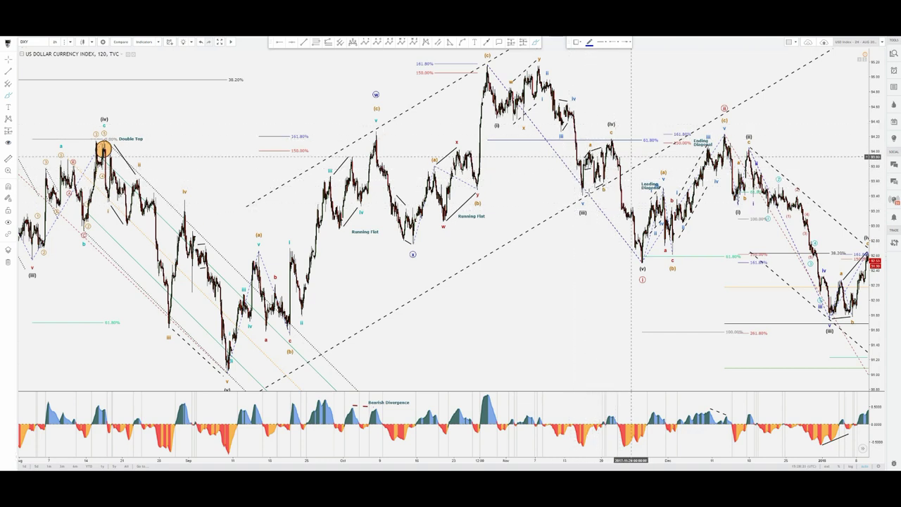
click(612, 125)
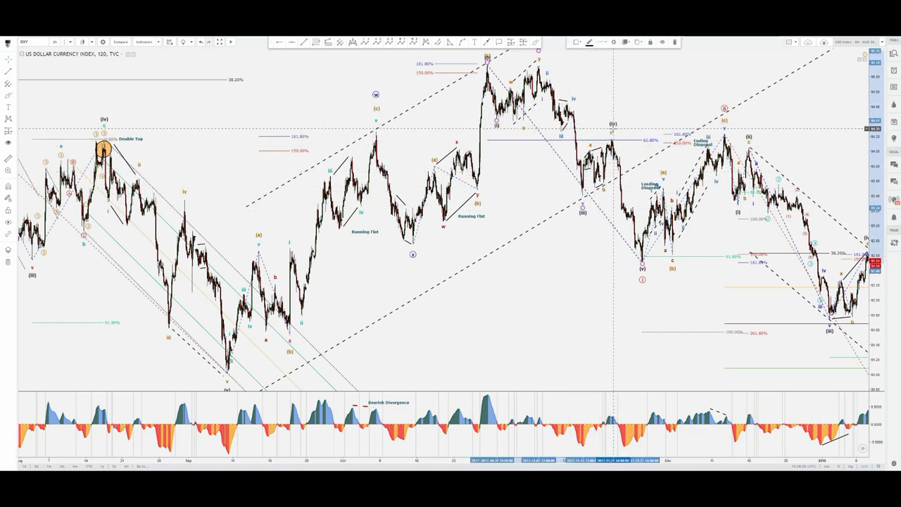
click(620, 106)
Zoom in on the waves after red 4, brush a stroke at the red circled ii high, and remove it.
scroll(479, 199, up, 3)
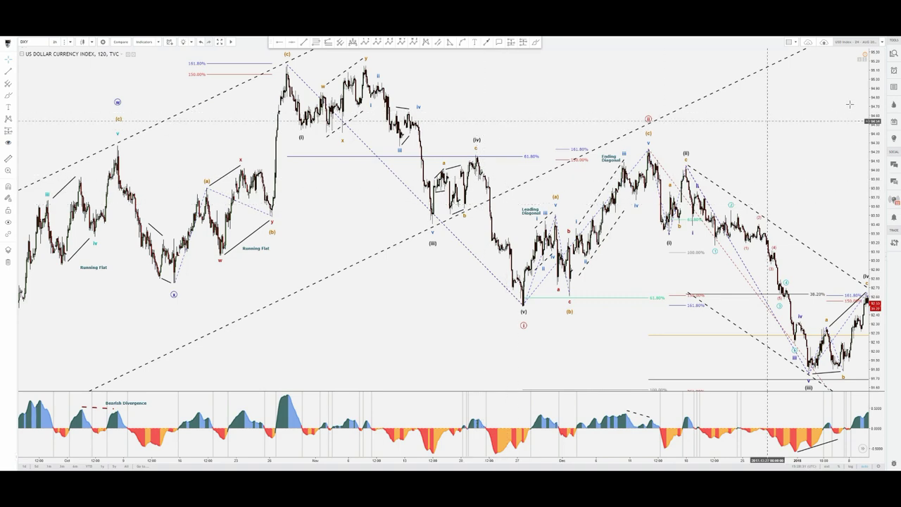
drag(876, 88, 876, 114)
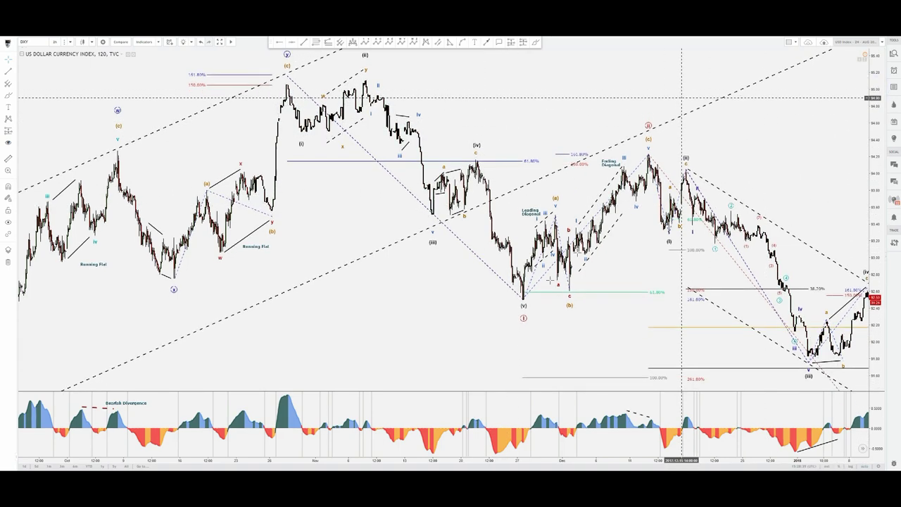
click(537, 42)
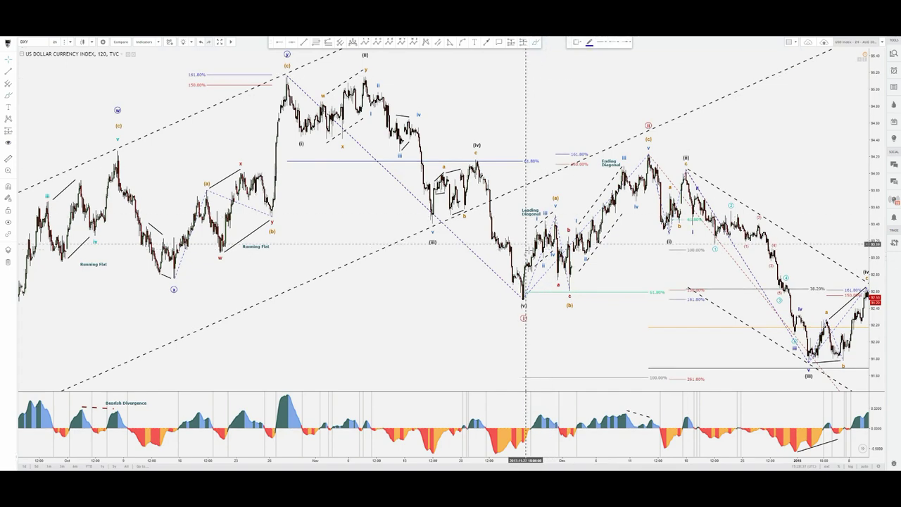
click(656, 138)
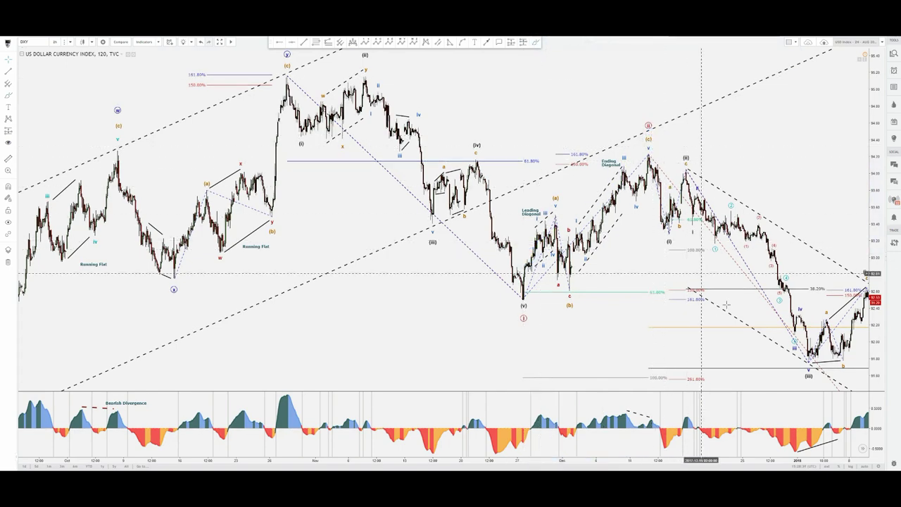
Brush a curve over the decline from near (ii) down to red circled i, and remove it.
mouse_move(531, 94)
mouse_down()
mouse_move(564, 149)
mouse_move(405, 134)
mouse_move(477, 141)
mouse_up()
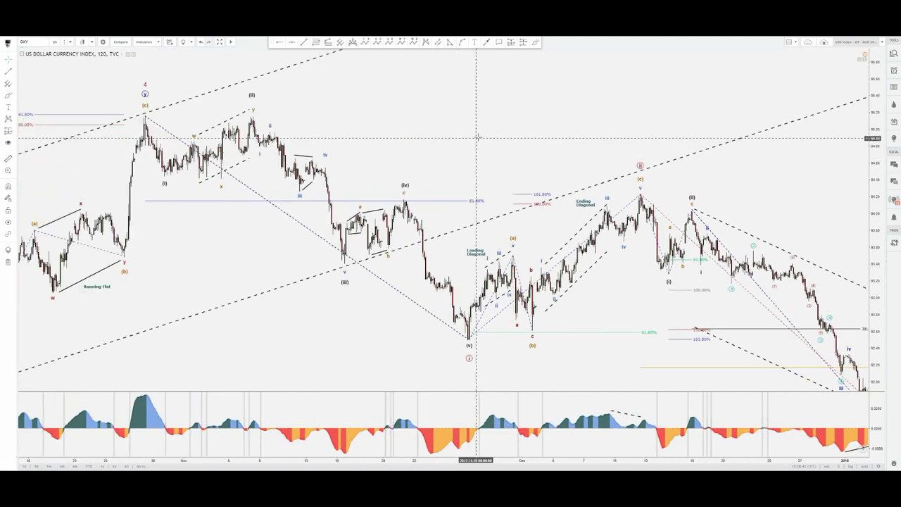
click(535, 42)
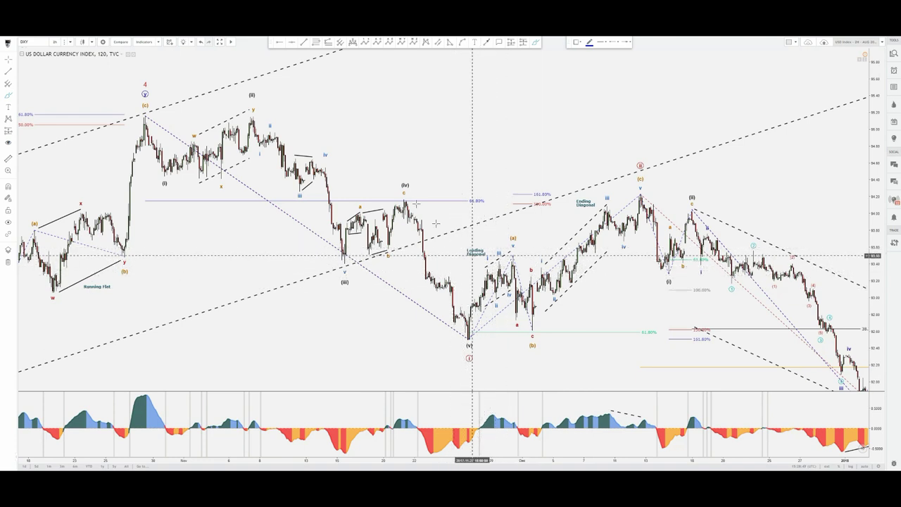
mouse_move(208, 116)
mouse_down()
mouse_move(317, 169)
mouse_move(441, 331)
mouse_up()
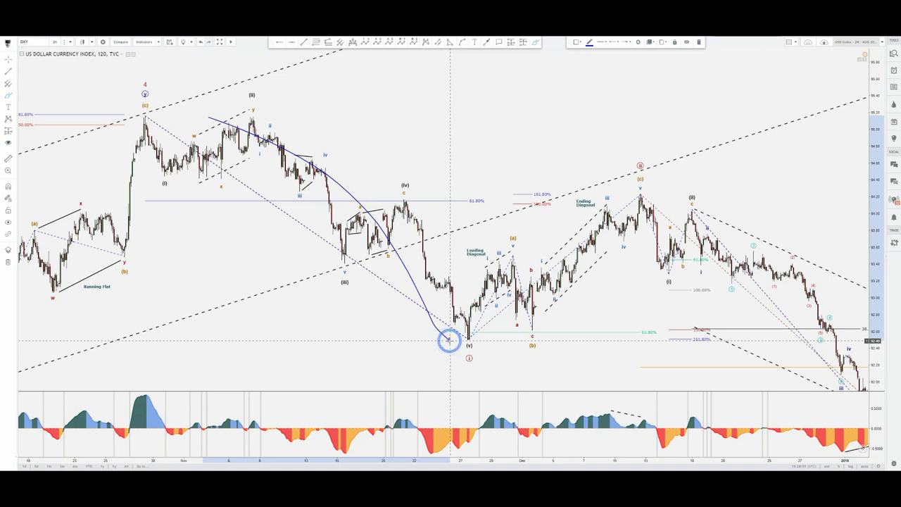
key(Delete)
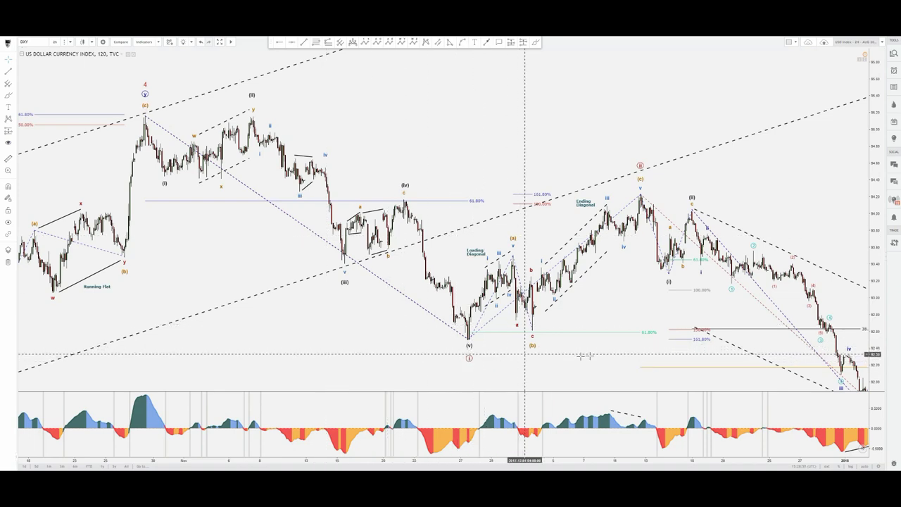
Frame the rise after red circled i, brush its leading diagonal up to orange (a), and remove the stroke.
drag(596, 356, 501, 343)
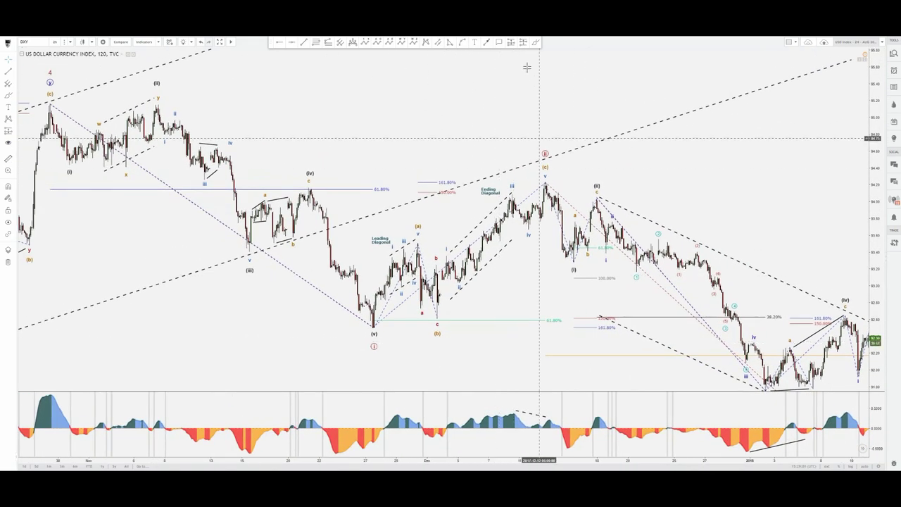
click(536, 43)
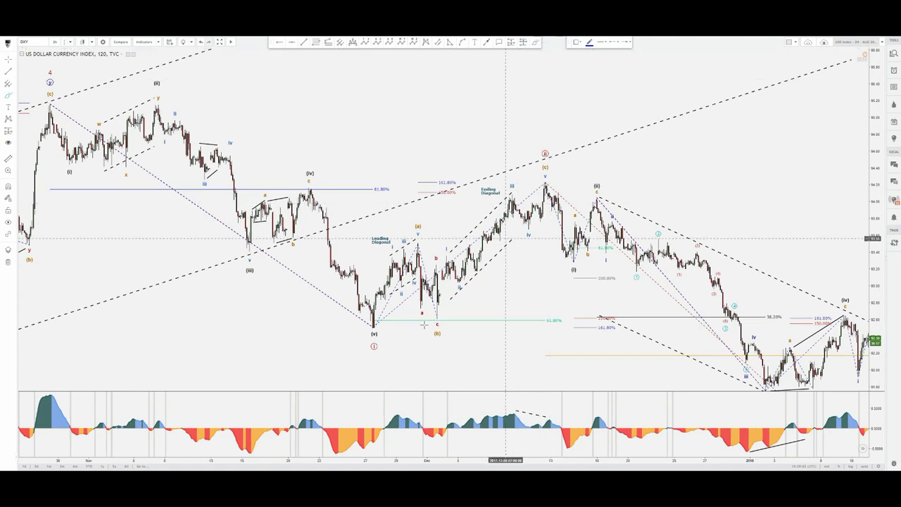
click(359, 328)
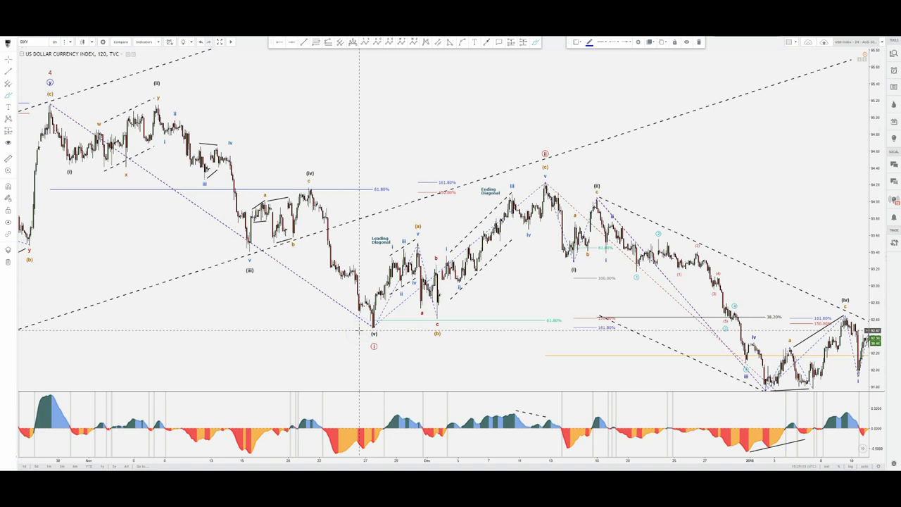
drag(359, 329, 413, 239)
key(Delete)
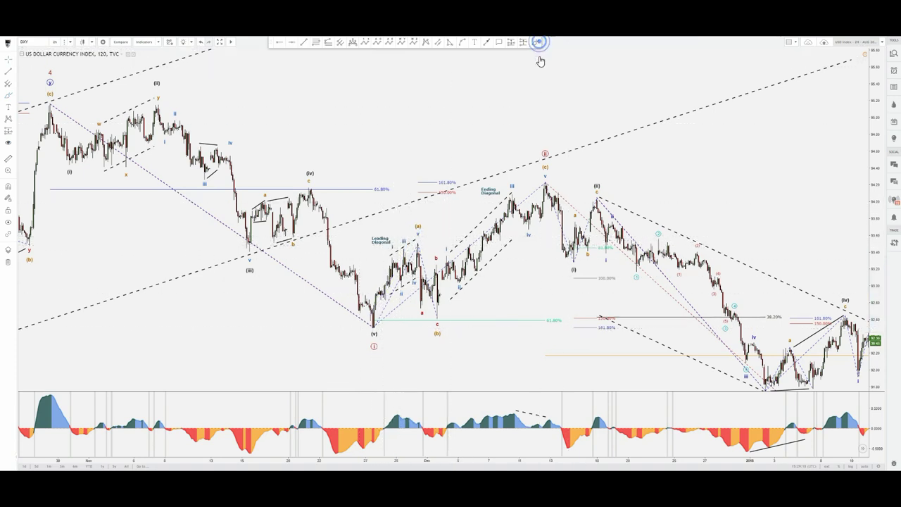
Brush the drop from orange (a) to (b) and the rise to (c), remove the strokes, and briefly highlight the (a)-(b)-(c) count.
drag(422, 242, 437, 327)
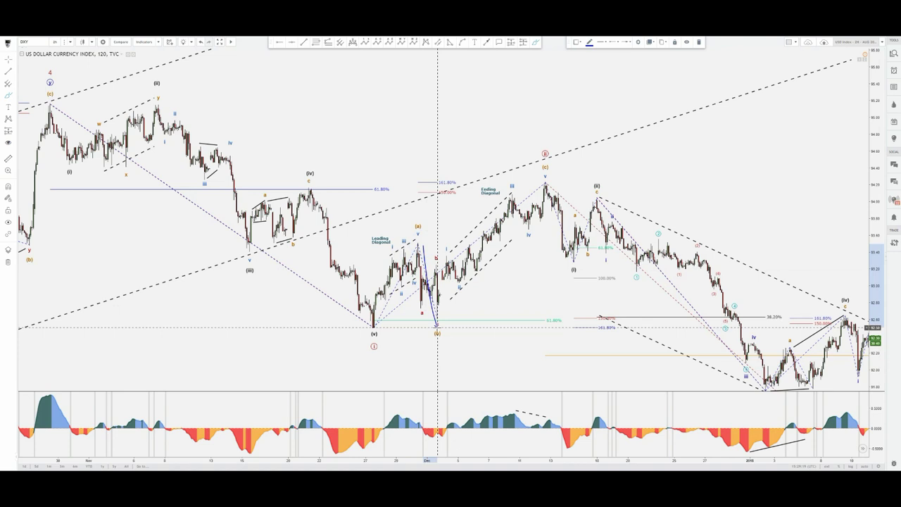
mouse_move(444, 289)
mouse_down()
mouse_move(458, 253)
mouse_move(535, 226)
mouse_move(547, 171)
mouse_up()
key(Delete)
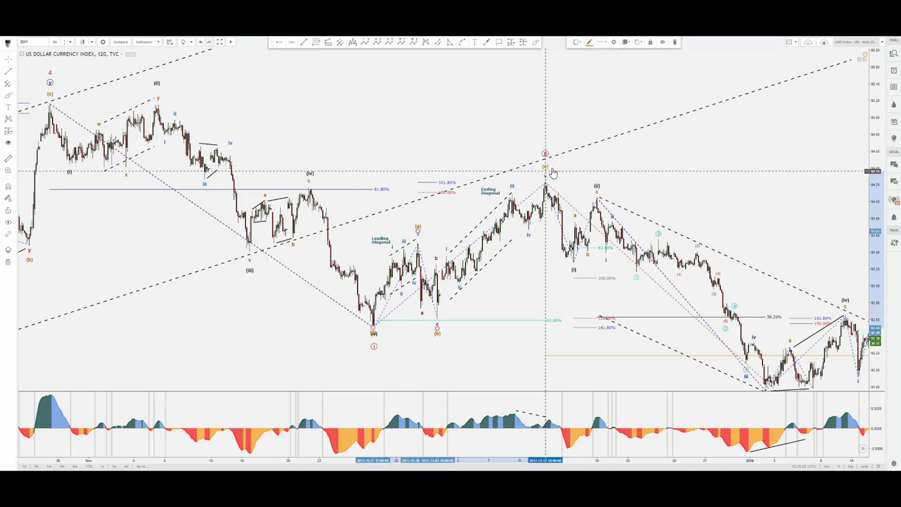
click(562, 163)
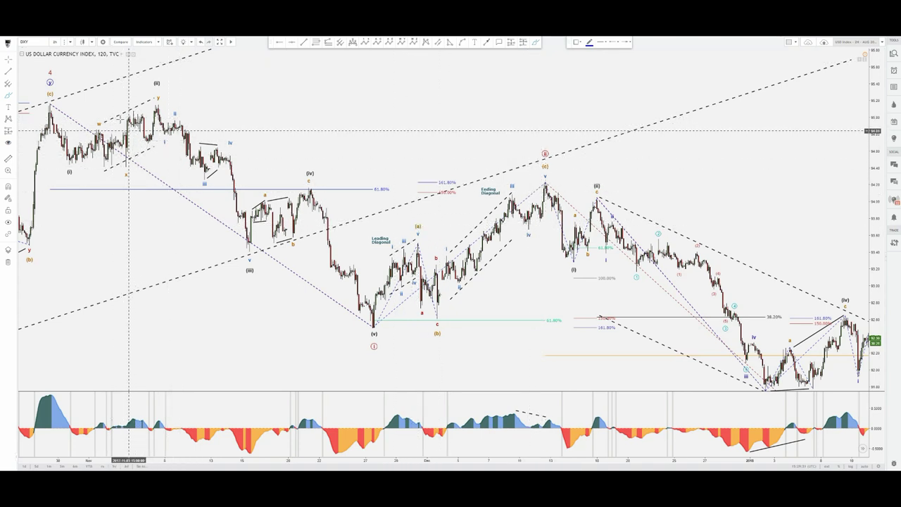
Circle the 61.80% level, red circled i and red circled ii with brush strokes, and undo an extra arrow rising from the level.
mouse_move(372, 191)
mouse_down()
mouse_move(372, 176)
mouse_move(371, 203)
mouse_up()
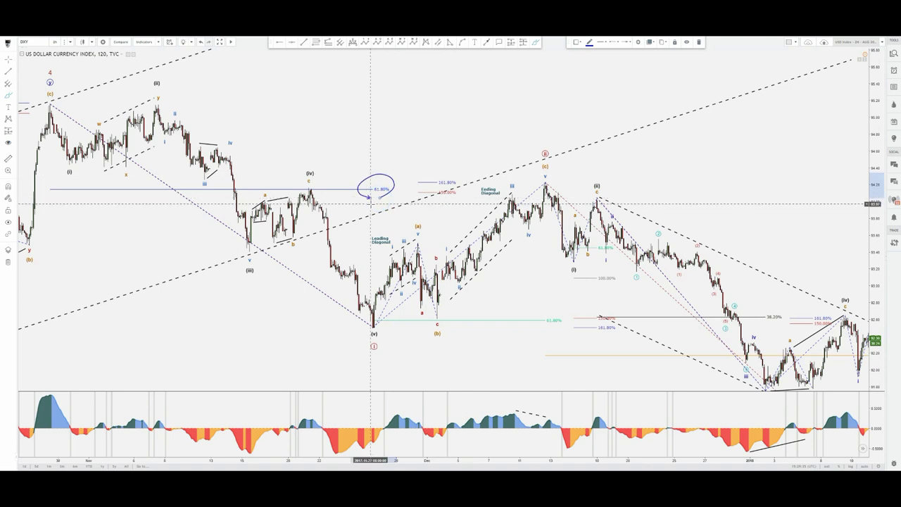
mouse_move(368, 336)
mouse_down()
mouse_move(377, 360)
mouse_move(366, 351)
mouse_up()
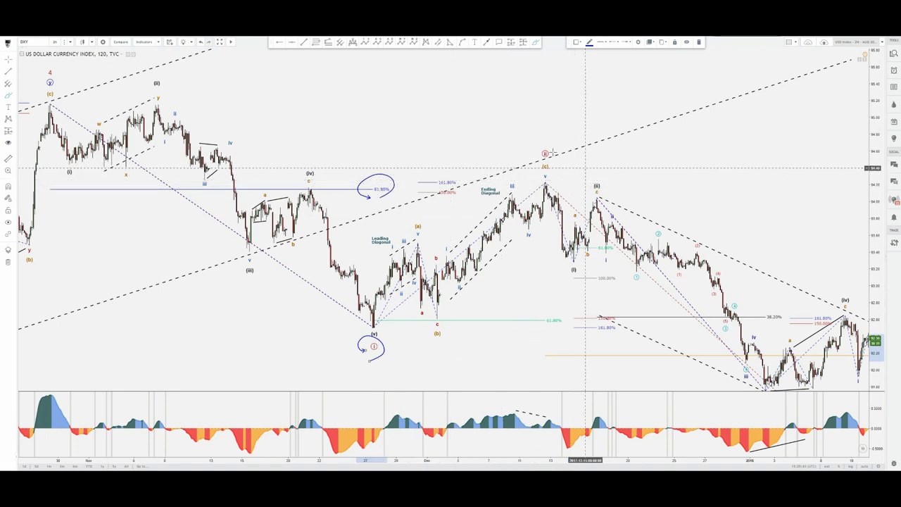
mouse_move(555, 156)
mouse_down()
mouse_move(534, 139)
mouse_move(537, 152)
mouse_up()
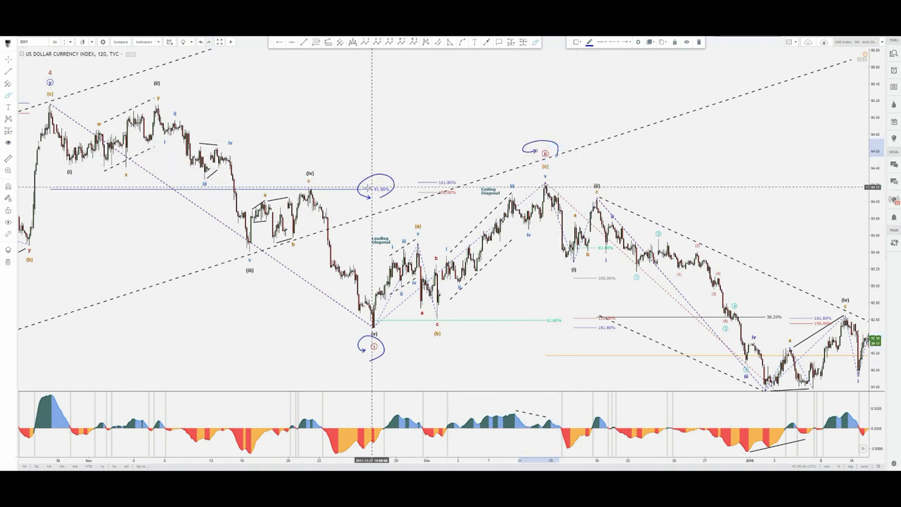
drag(386, 172, 416, 133)
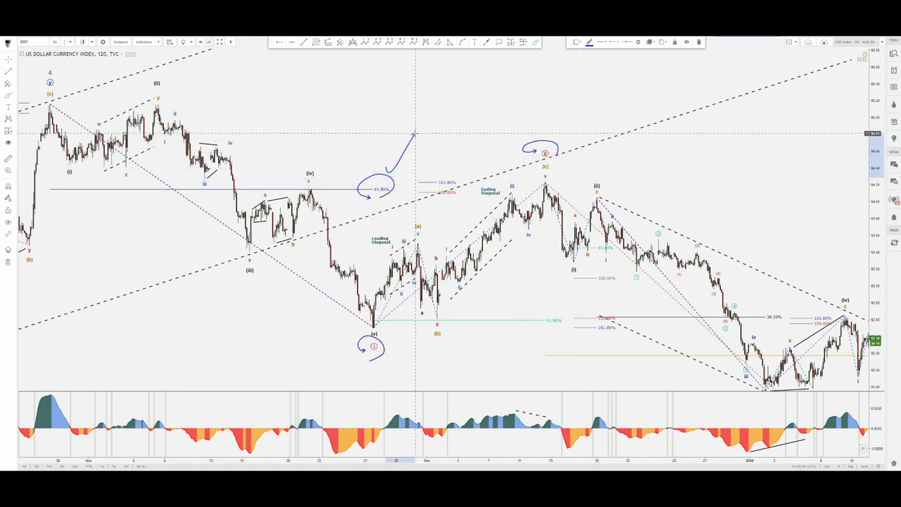
key(ctrl+z)
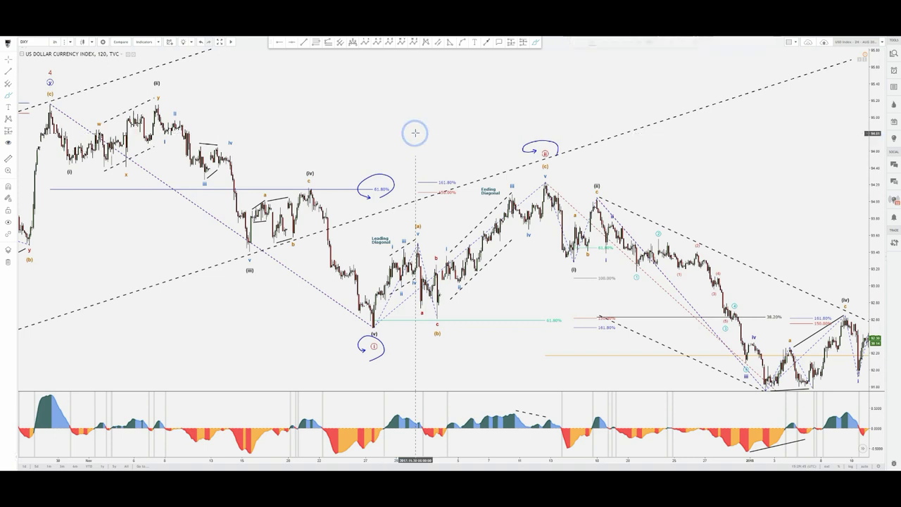
Brush around the 161.80% and 150.00% extensions above orange (a), undo that stroke, and clear the remaining circles.
click(536, 42)
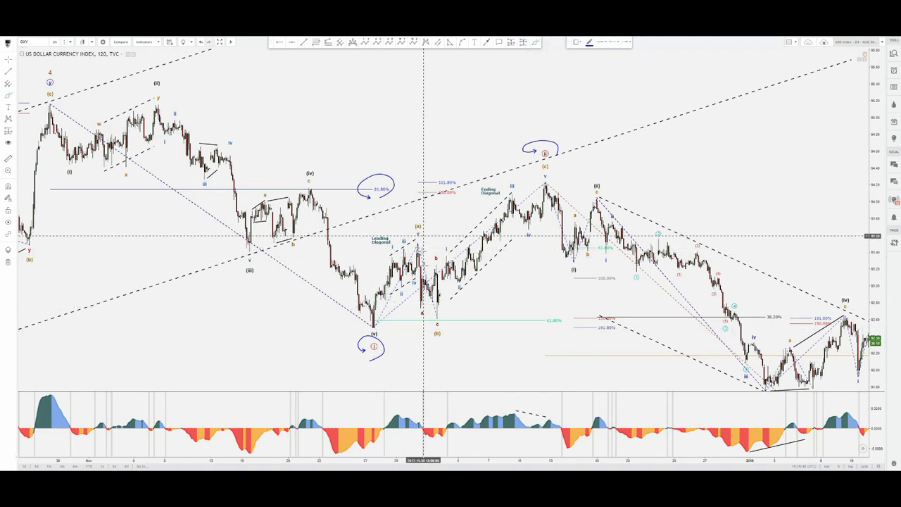
drag(461, 170, 424, 198)
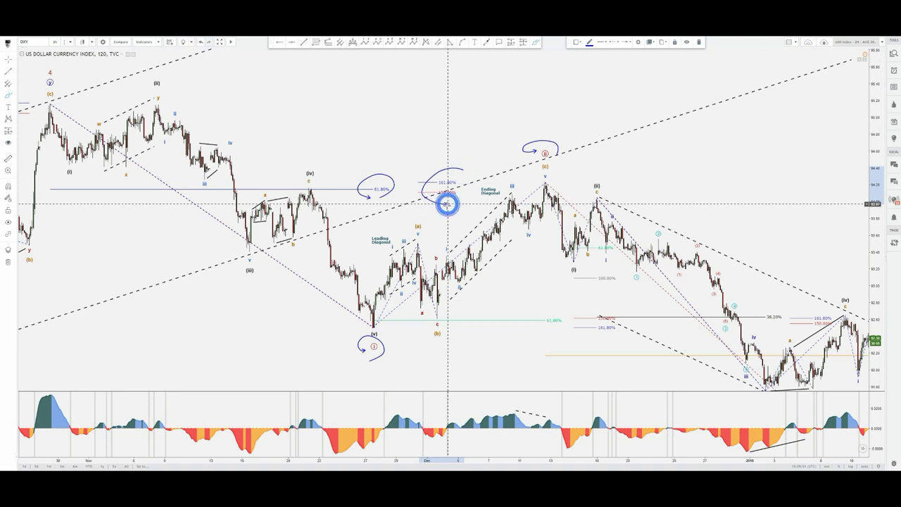
key(ctrl+z)
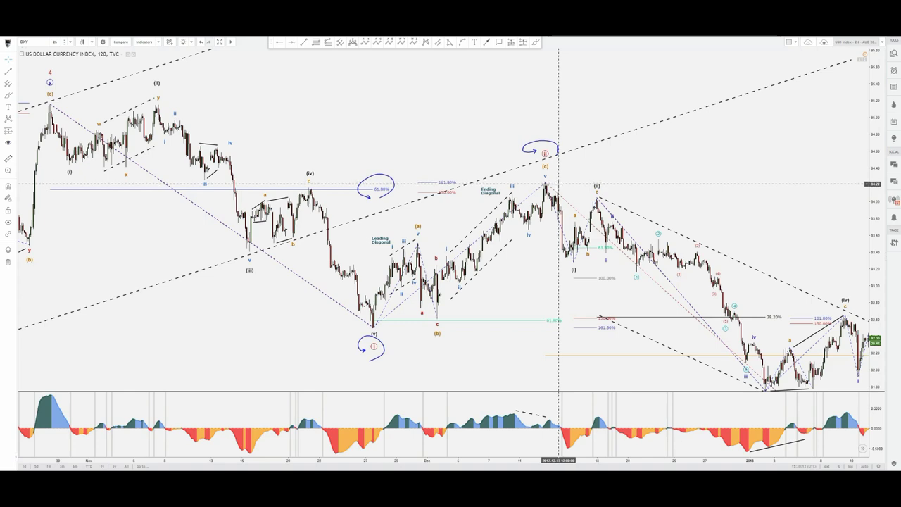
right_click(629, 169)
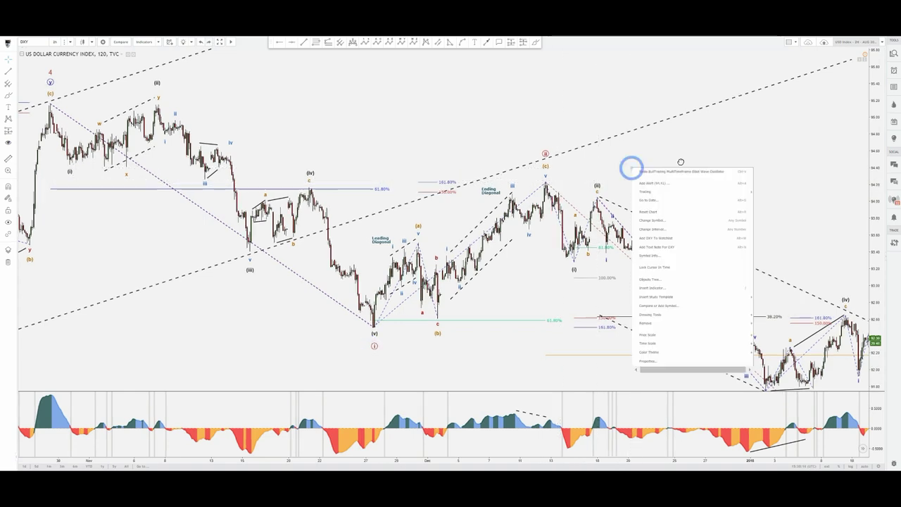
click(732, 137)
Frame the whole decline from red circled ii to red circled iii together with the arrows projecting up to red circled iv.
drag(779, 204, 388, 111)
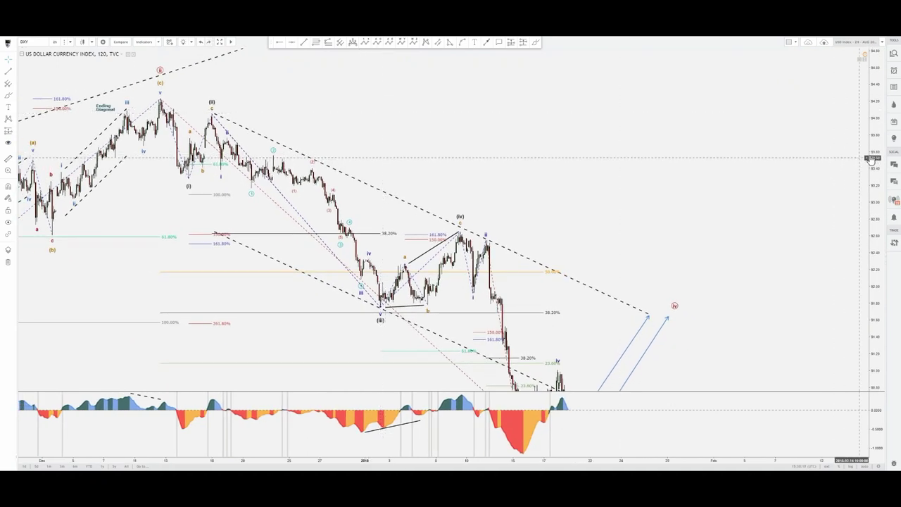
double_click(876, 155)
drag(877, 149, 875, 213)
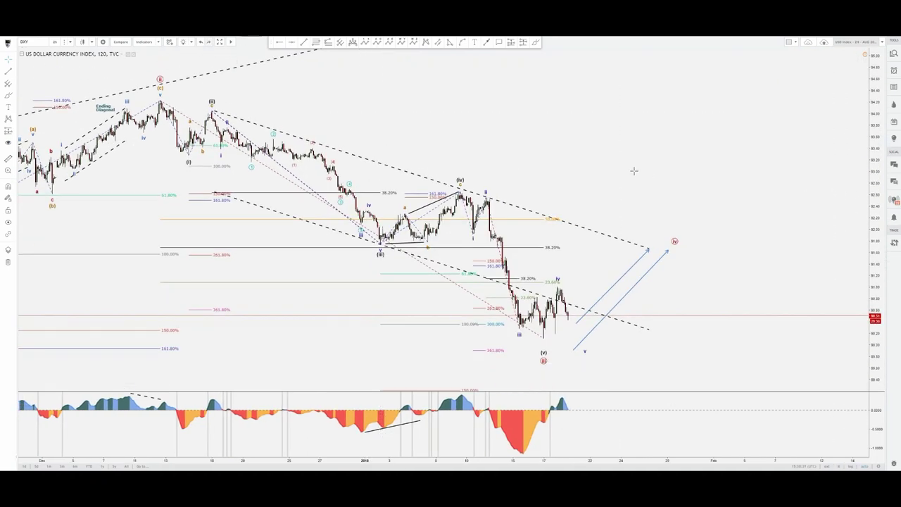
drag(615, 169, 746, 169)
scroll(743, 169, up, 1)
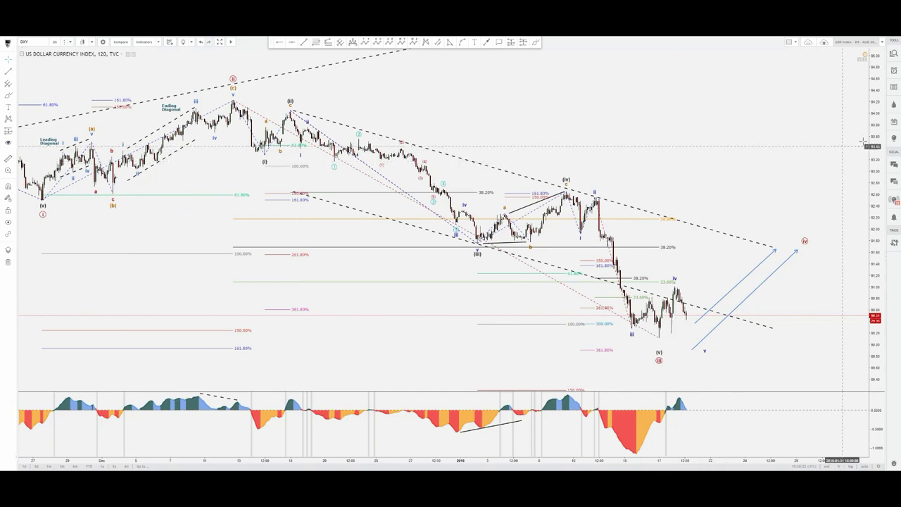
drag(877, 134, 876, 116)
drag(788, 125, 722, 128)
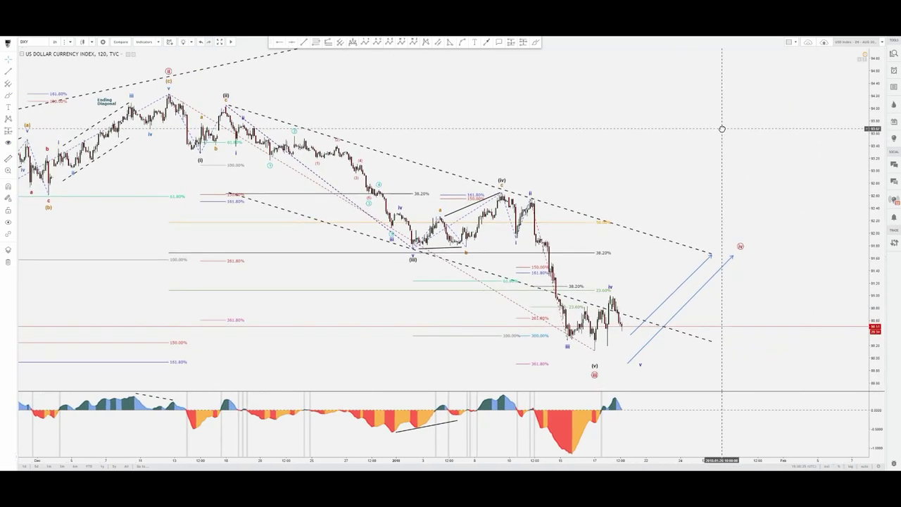
Brush over waves (i) and (ii) after red circled ii and over the decline into (iii), removing each stroke.
click(535, 44)
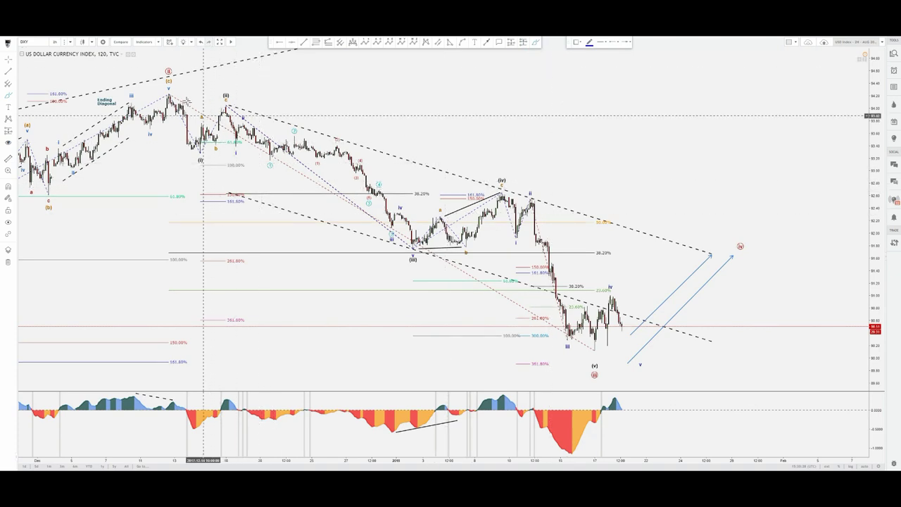
drag(176, 94, 199, 154)
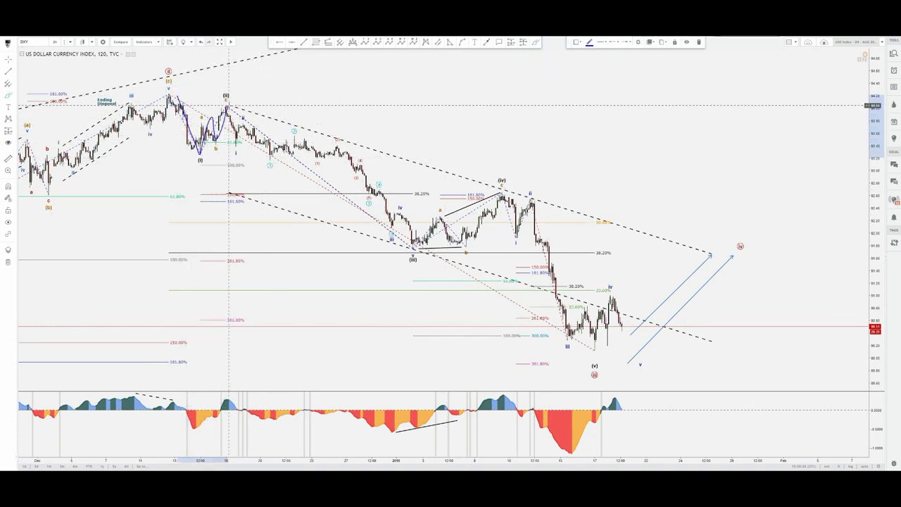
key(Delete)
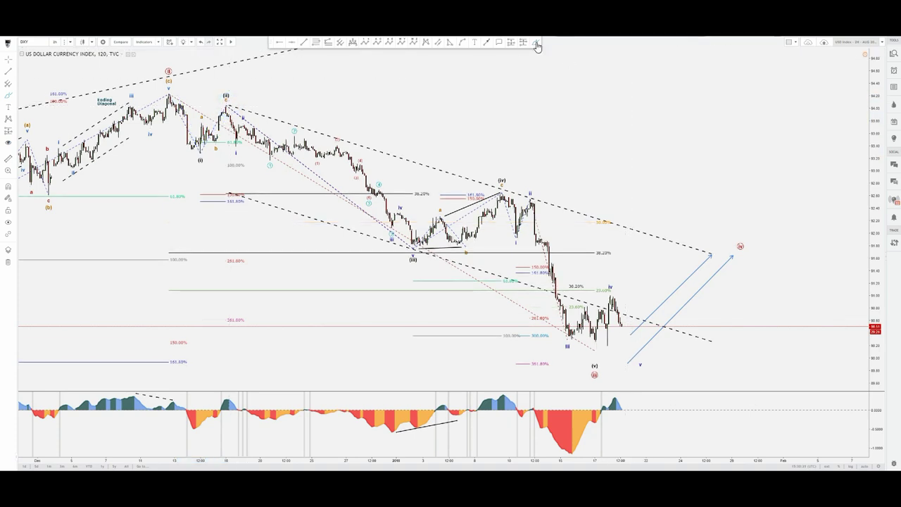
click(537, 46)
drag(226, 105, 391, 252)
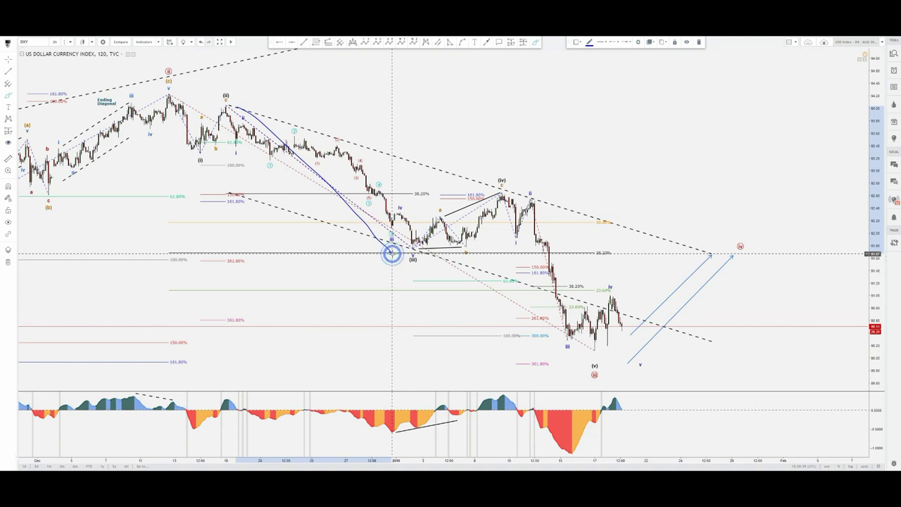
key(Delete)
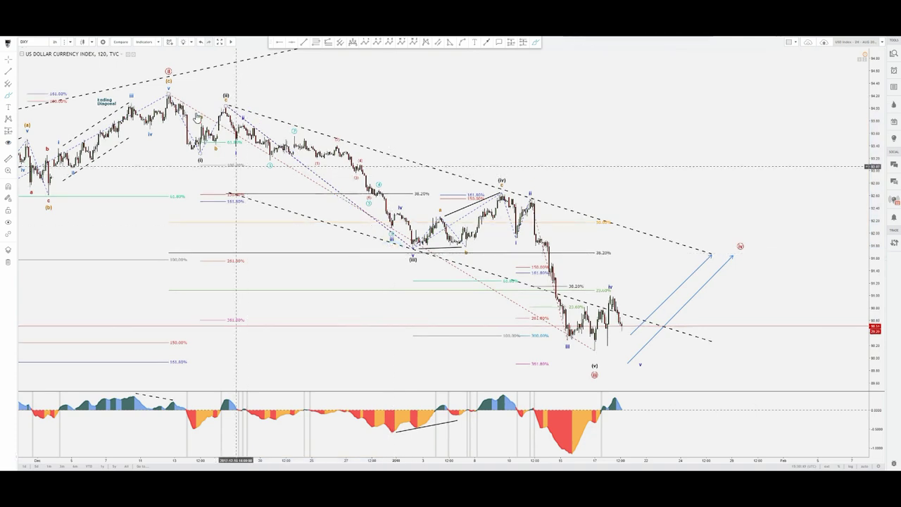
Circle the 261.80% extension, brush the red i-ii swing projected down past the 100.00% and 150.00% levels, and remove the projection strokes.
click(536, 43)
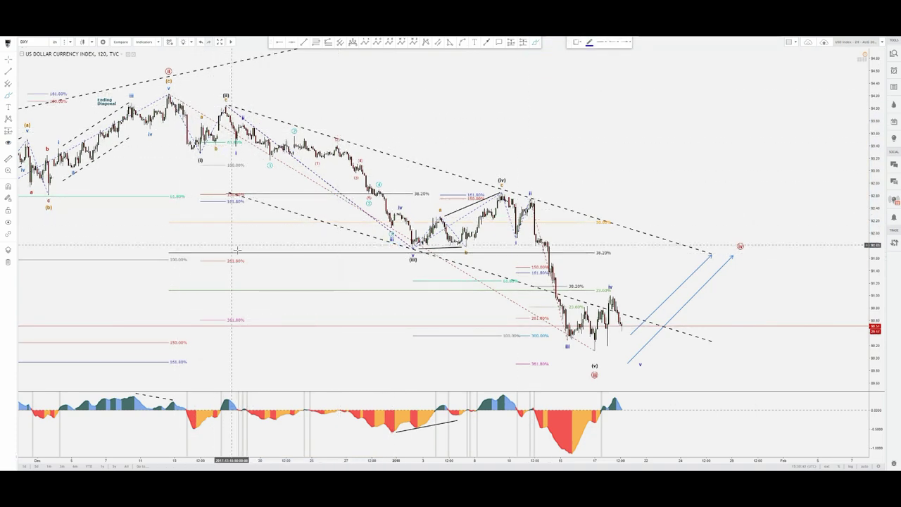
mouse_move(240, 252)
mouse_down()
mouse_move(220, 267)
mouse_move(249, 257)
mouse_up()
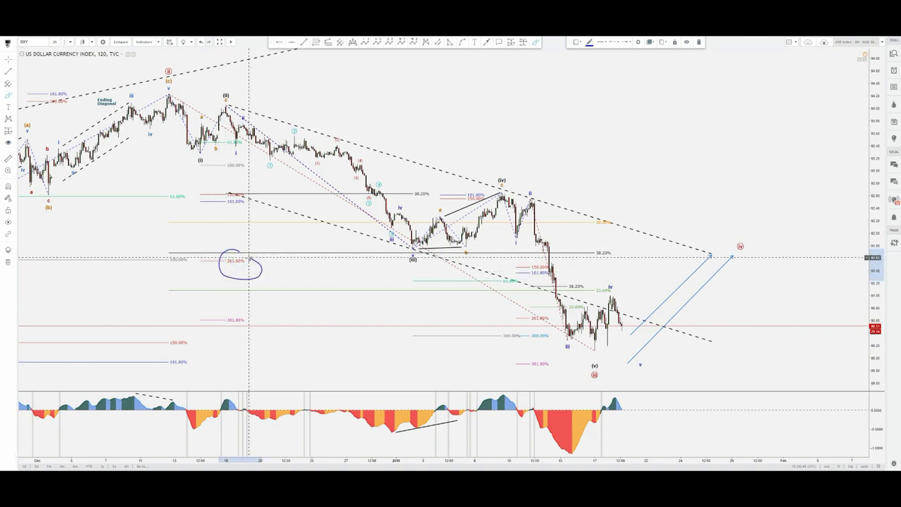
scroll(248, 257, left, 10)
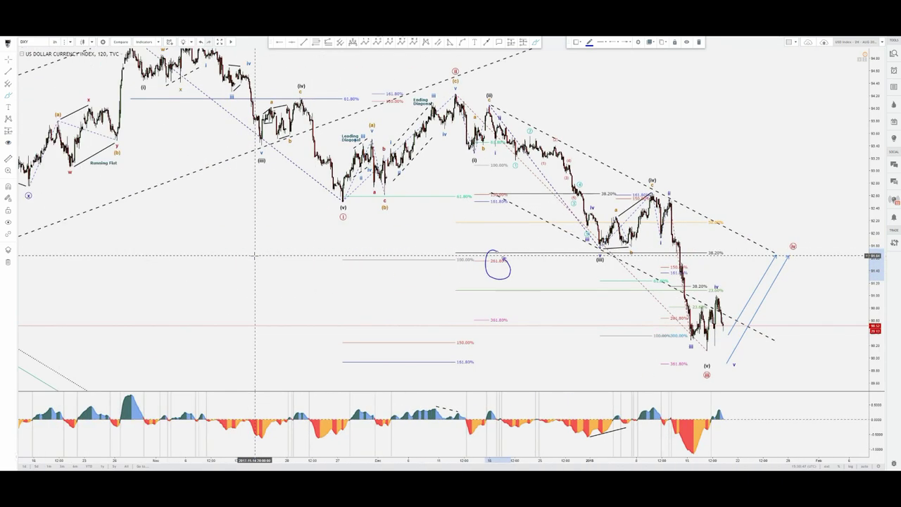
mouse_move(262, 83)
mouse_down()
mouse_move(459, 92)
mouse_move(471, 308)
mouse_move(473, 252)
mouse_up()
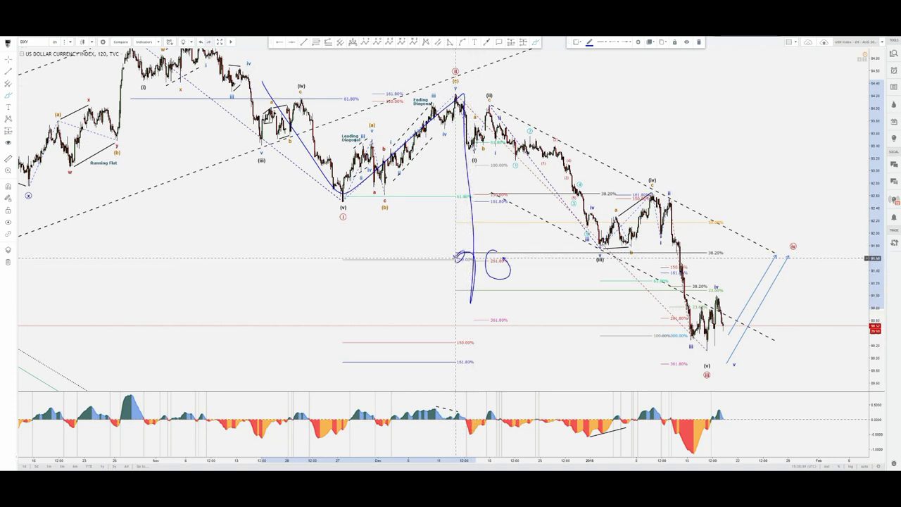
drag(469, 326, 481, 383)
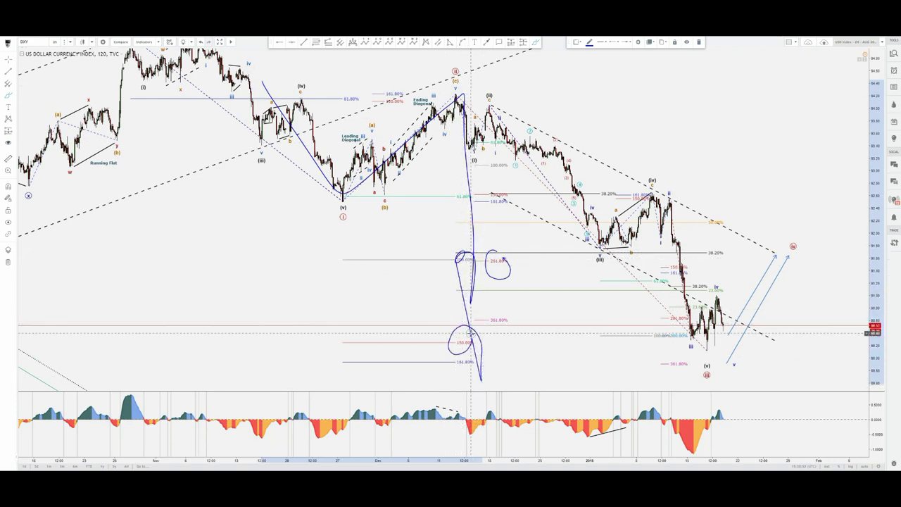
key(Delete)
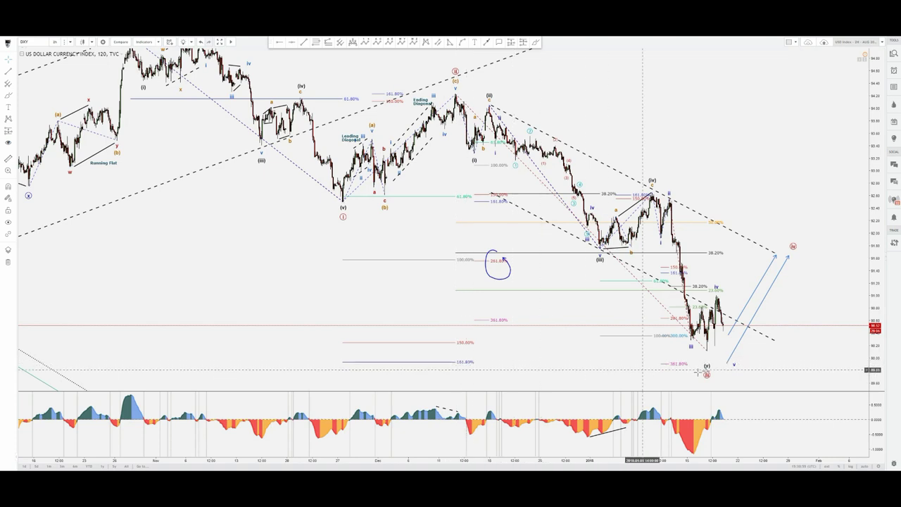
Highlight the red circled i-iv wave count at its iii label, and frame the decline after red circled ii more closely.
mouse_move(707, 366)
mouse_down()
mouse_move(713, 387)
mouse_move(707, 377)
mouse_up()
key(ctrl+z)
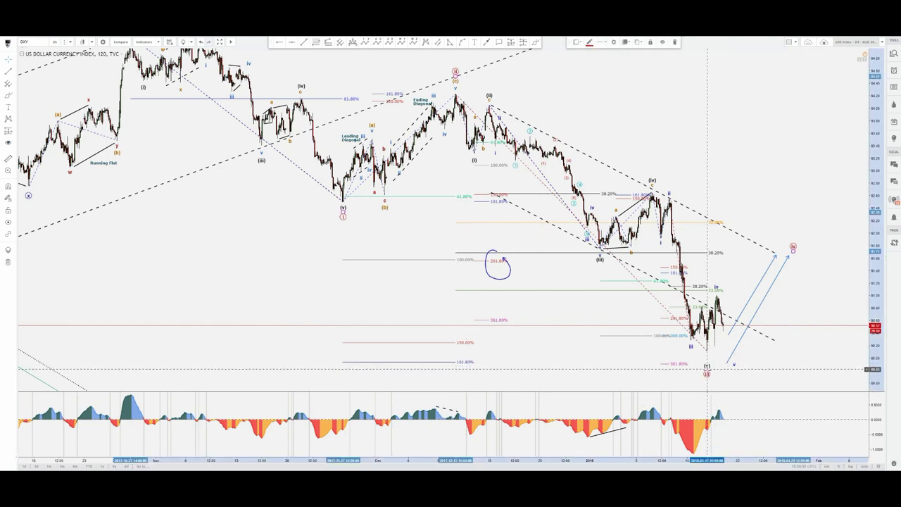
scroll(203, 345, up, 4)
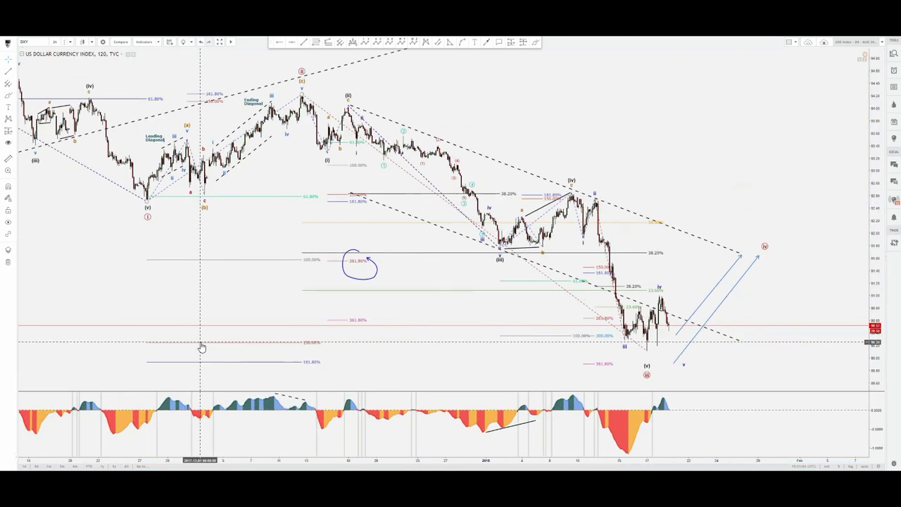
drag(481, 146, 555, 154)
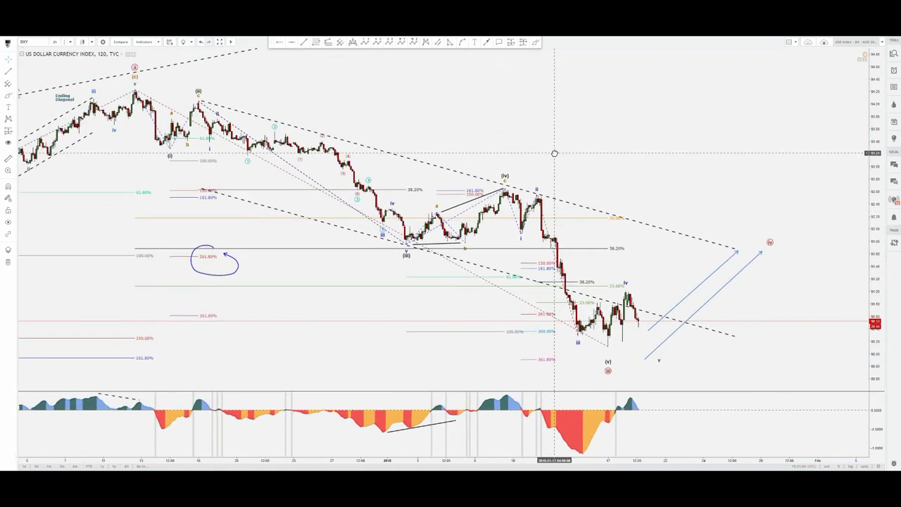
Remove the brushed circle around the 261.80% extension level.
click(536, 42)
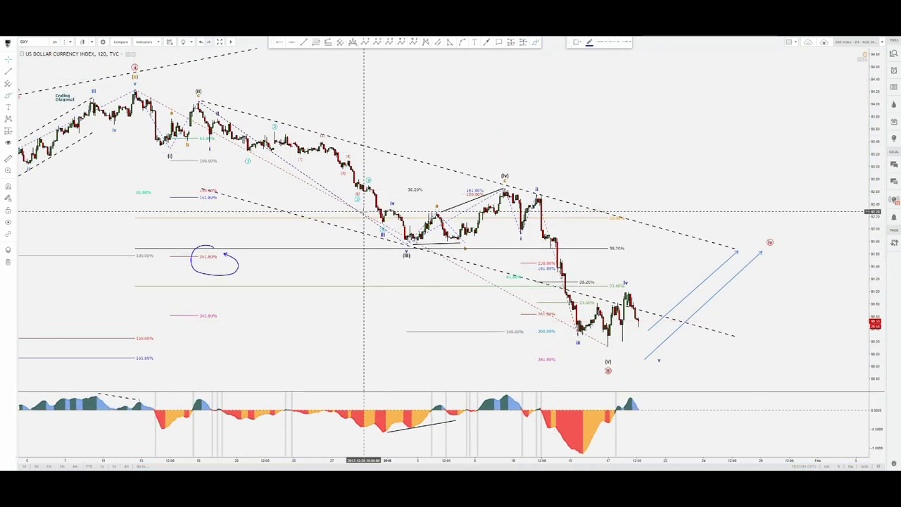
click(499, 121)
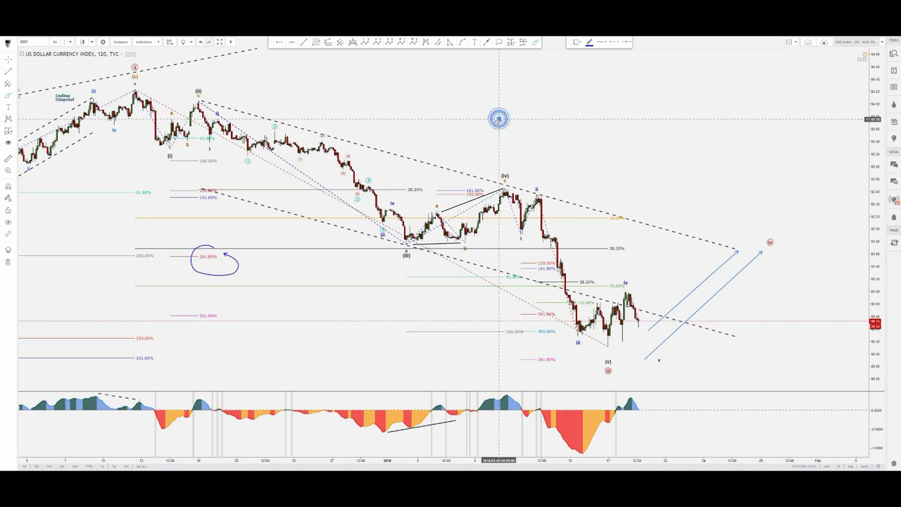
click(537, 43)
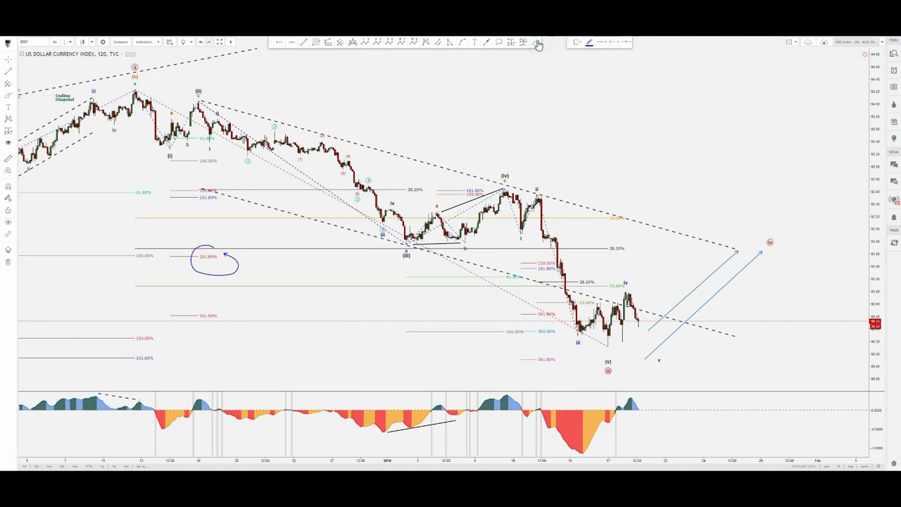
click(238, 264)
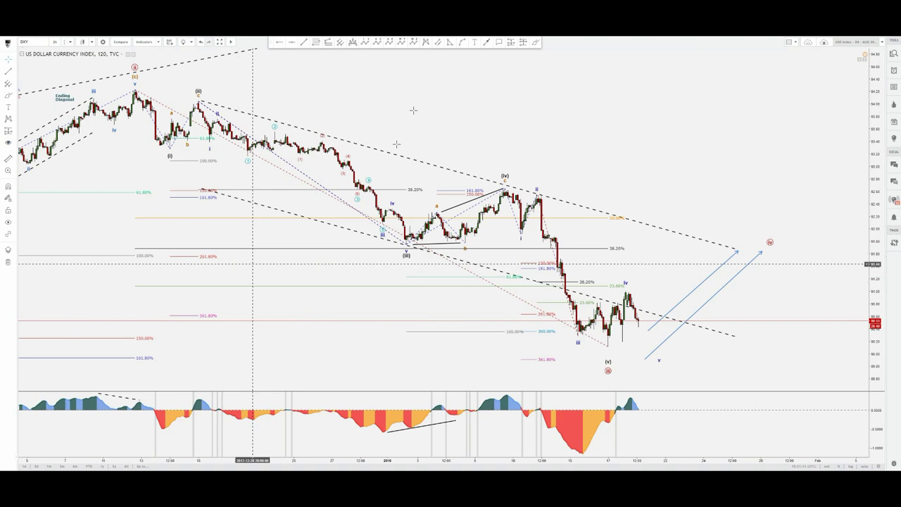
Brush over the subwaves descending from black (ii) to black (iii).
click(536, 44)
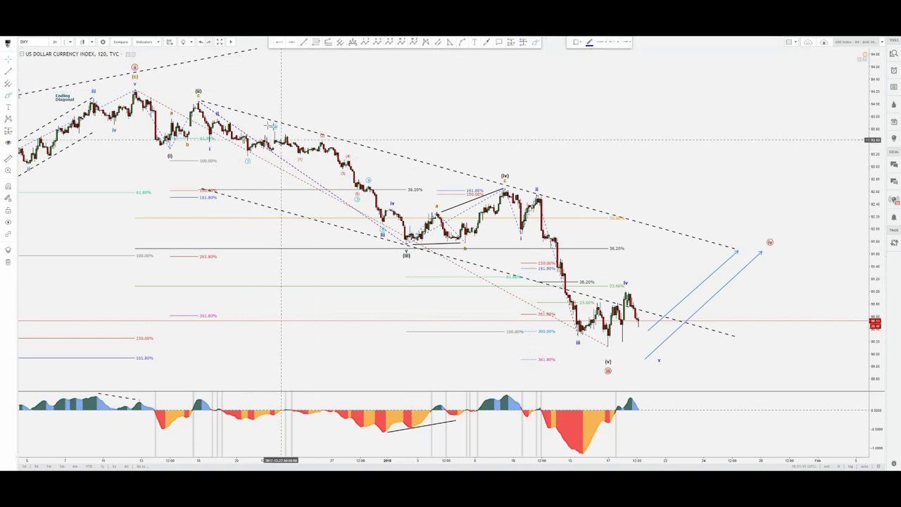
drag(196, 100, 222, 121)
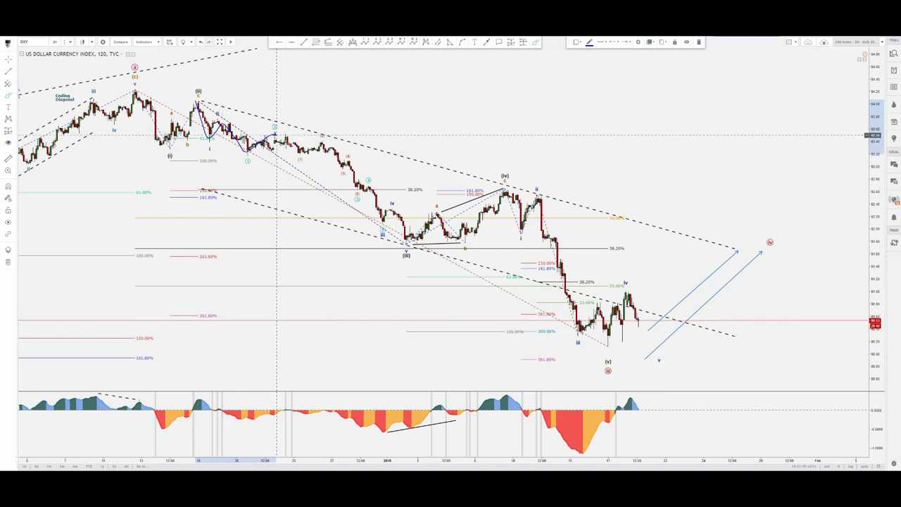
mouse_move(323, 151)
mouse_down()
mouse_move(400, 224)
mouse_move(407, 249)
mouse_up()
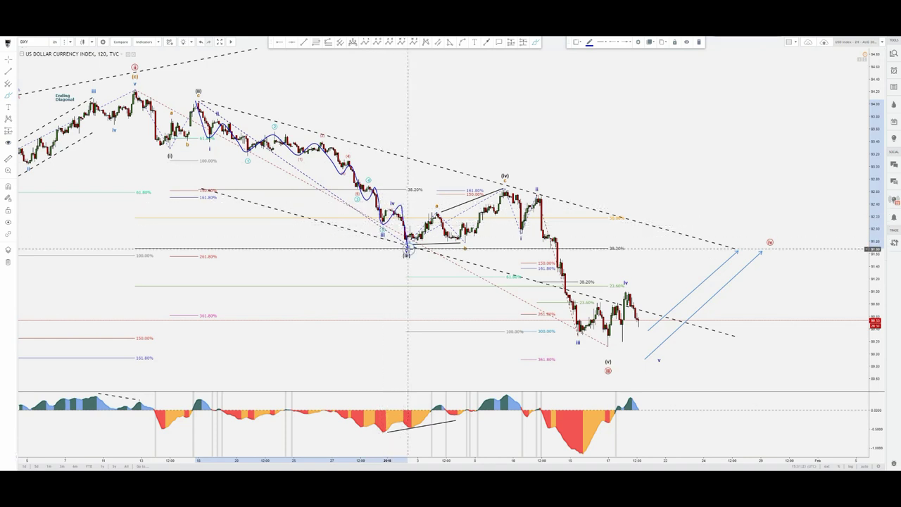
Brush over the a-b-c rise from (iii) to (iv), remove the stroke, and highlight the (i)-(v) wave count at its (iii) label.
click(535, 43)
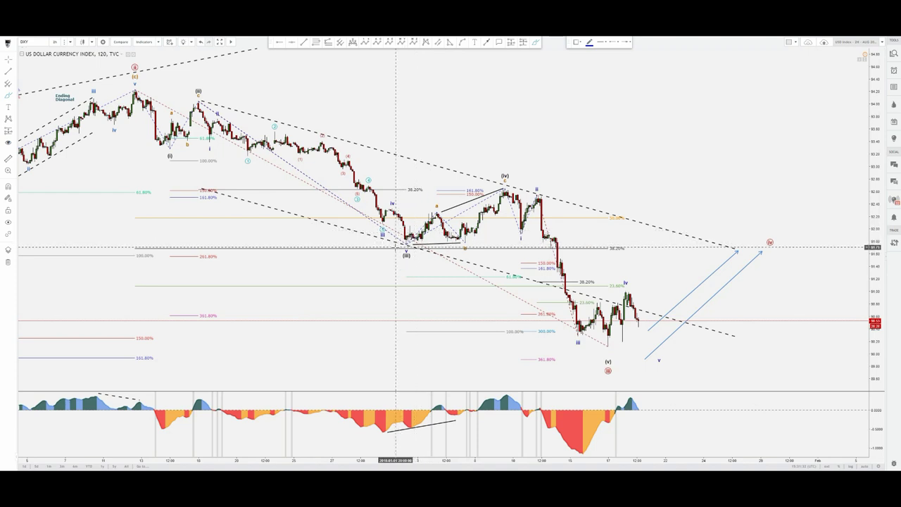
mouse_move(396, 247)
mouse_down()
mouse_move(433, 211)
mouse_move(468, 241)
mouse_move(512, 181)
mouse_up()
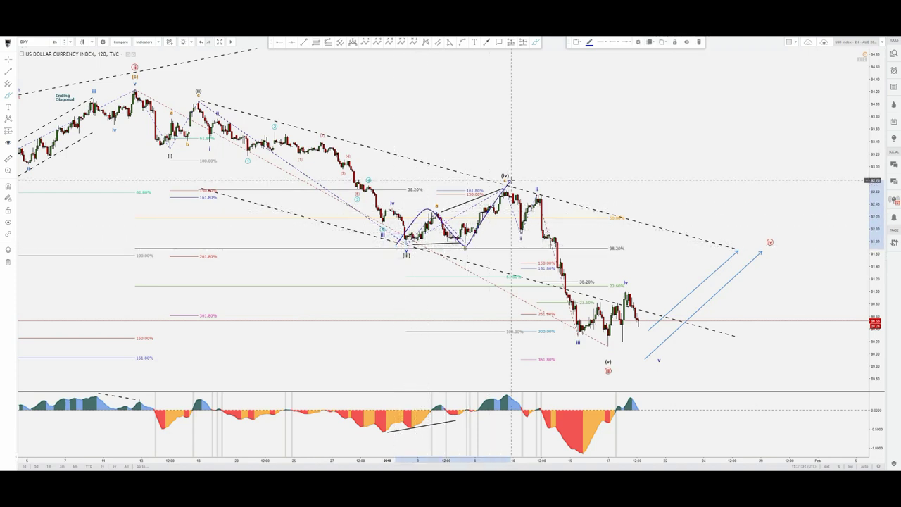
key(Delete)
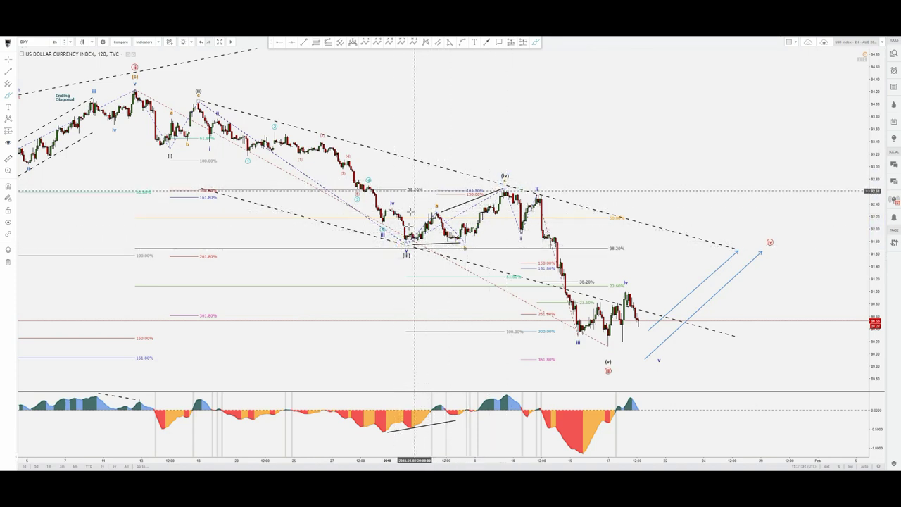
click(408, 253)
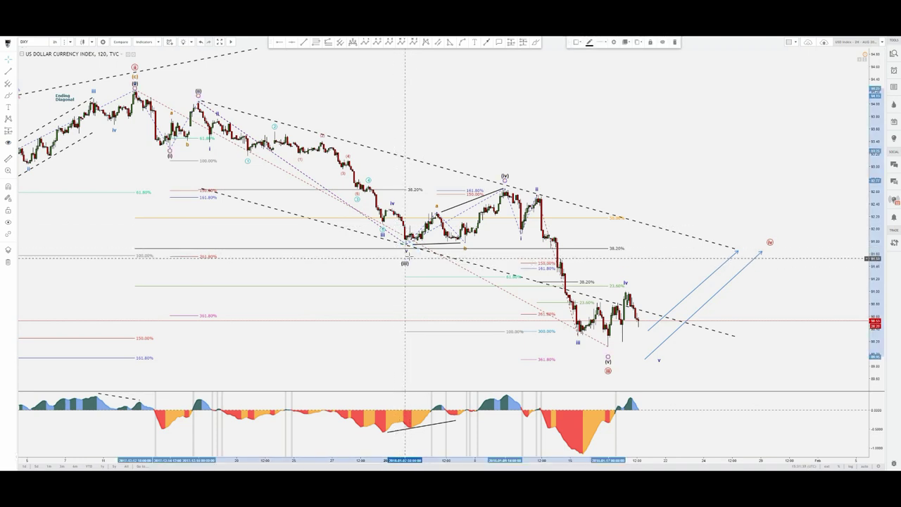
click(607, 151)
Brush over blue waves i and ii below (iv) and the steep decline into iii, and remove the strokes.
click(537, 42)
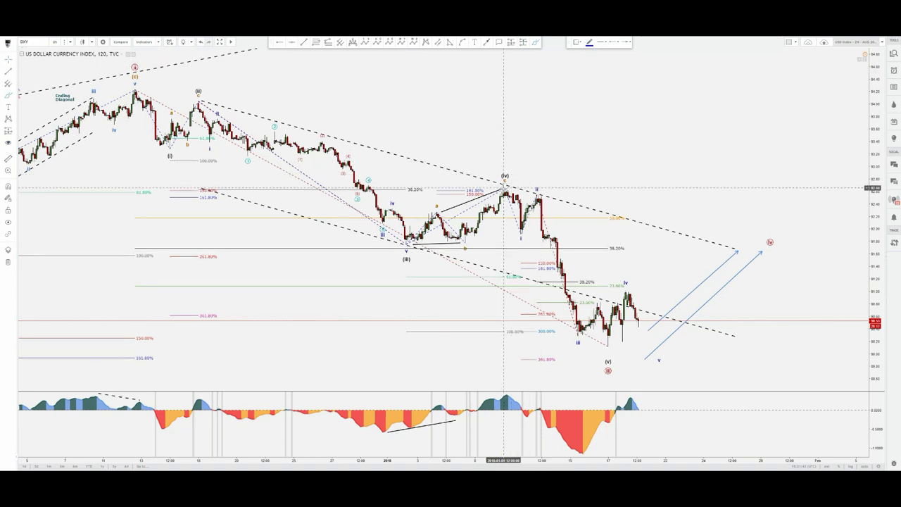
mouse_move(505, 189)
mouse_down()
mouse_move(515, 233)
mouse_move(536, 198)
mouse_up()
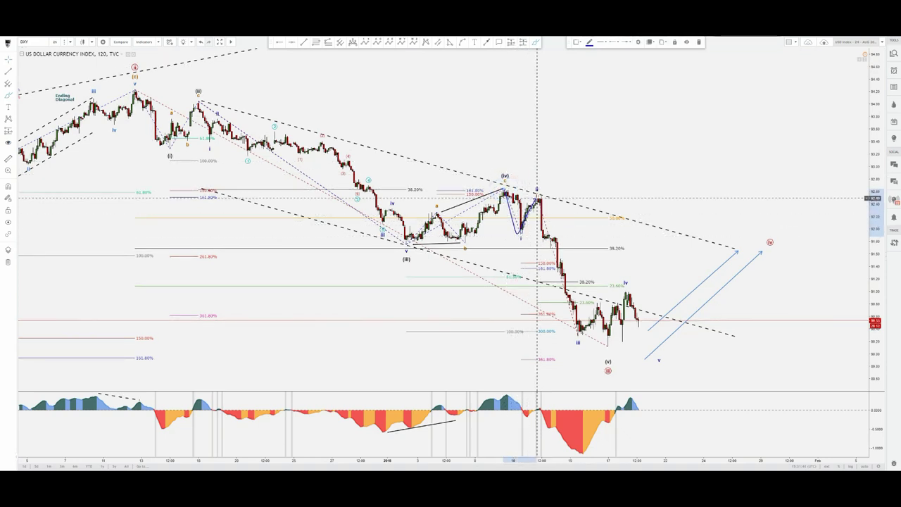
drag(538, 198, 578, 324)
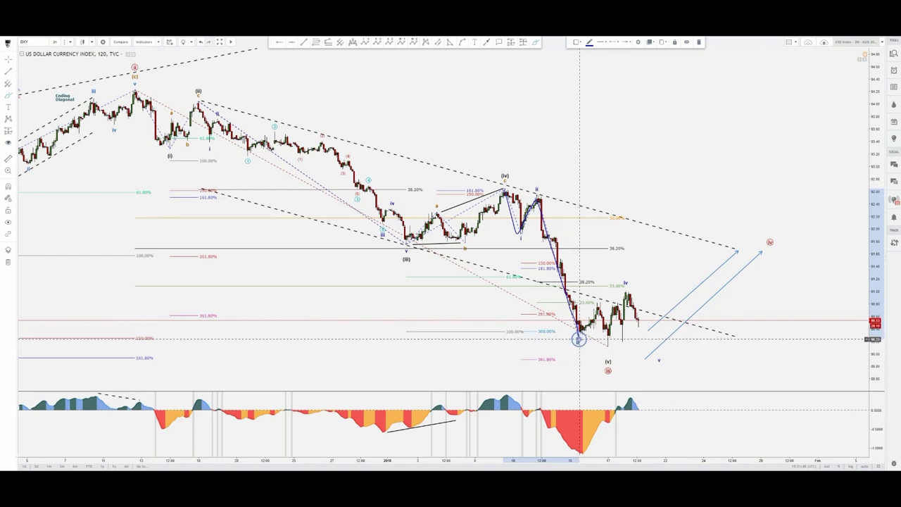
key(Delete)
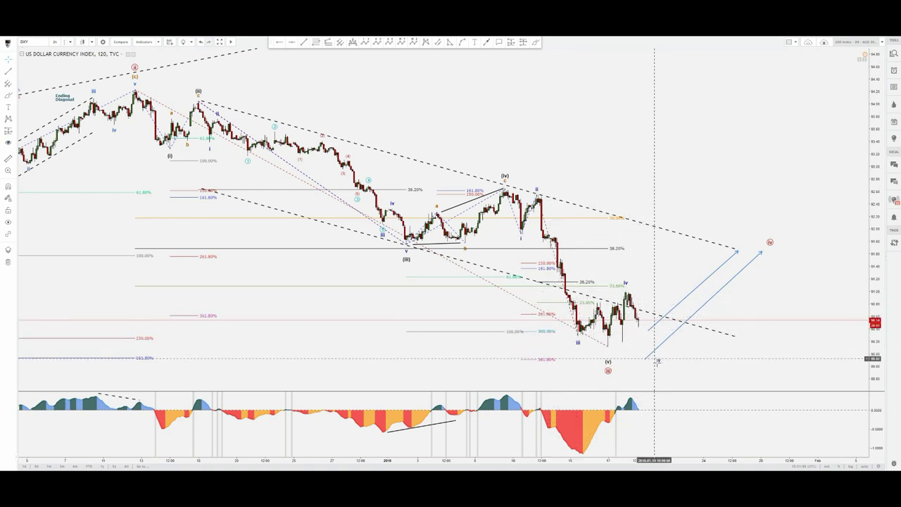
Try the end point of blue wave v at the (v) low, and return it to the projected low beside the arrows.
click(656, 361)
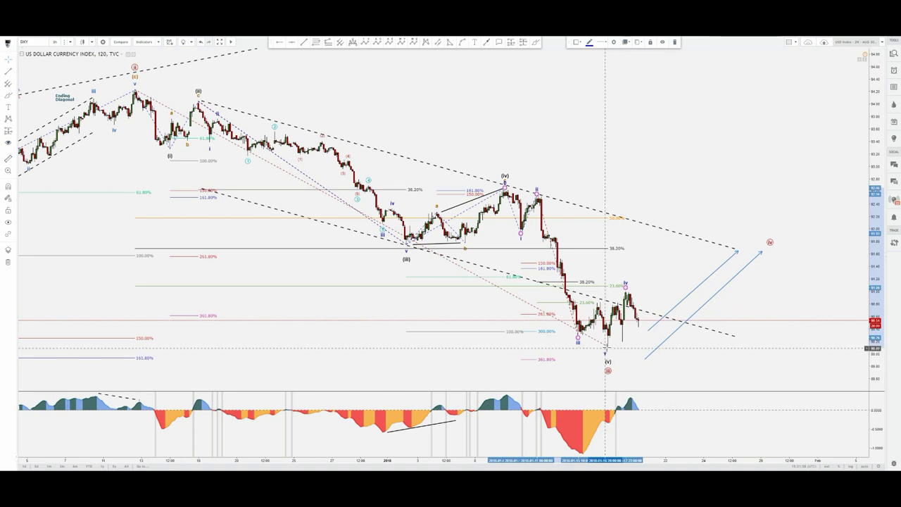
drag(608, 346, 665, 348)
click(689, 344)
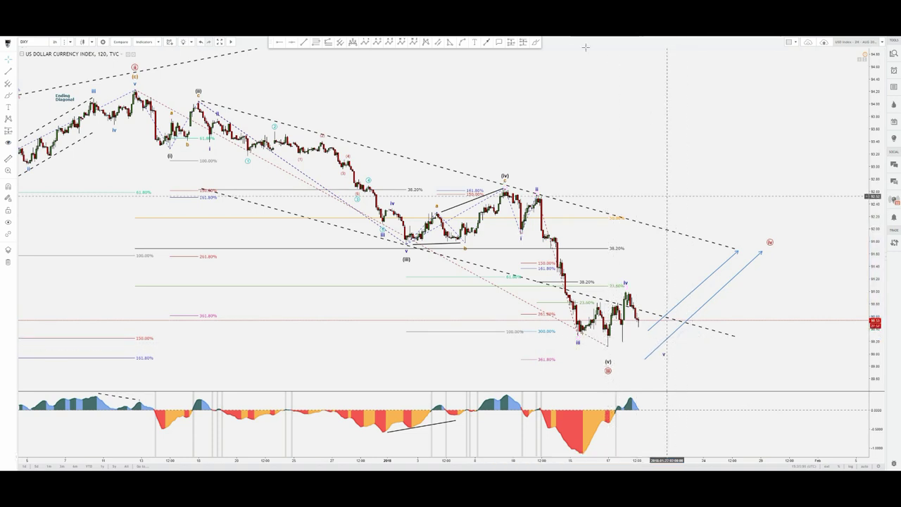
Circle the 150.00% and 161.80% extension levels, brush an arc from (ii) down to the (v) low, and remove the arc.
click(537, 44)
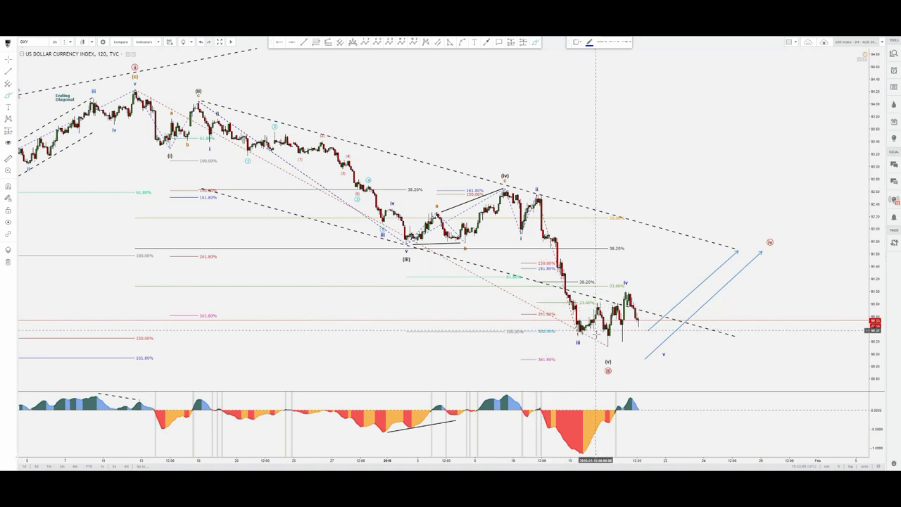
mouse_move(159, 371)
mouse_down()
mouse_move(130, 328)
mouse_move(118, 350)
mouse_move(132, 362)
mouse_up()
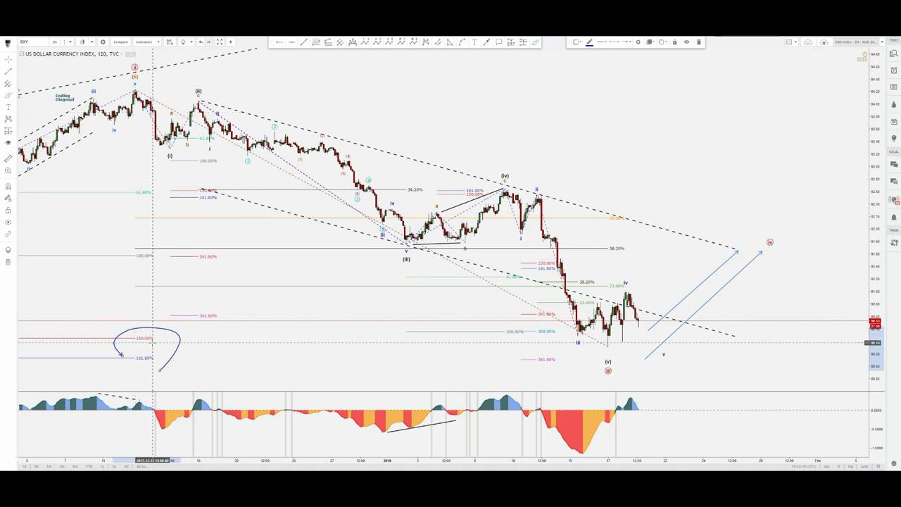
click(213, 94)
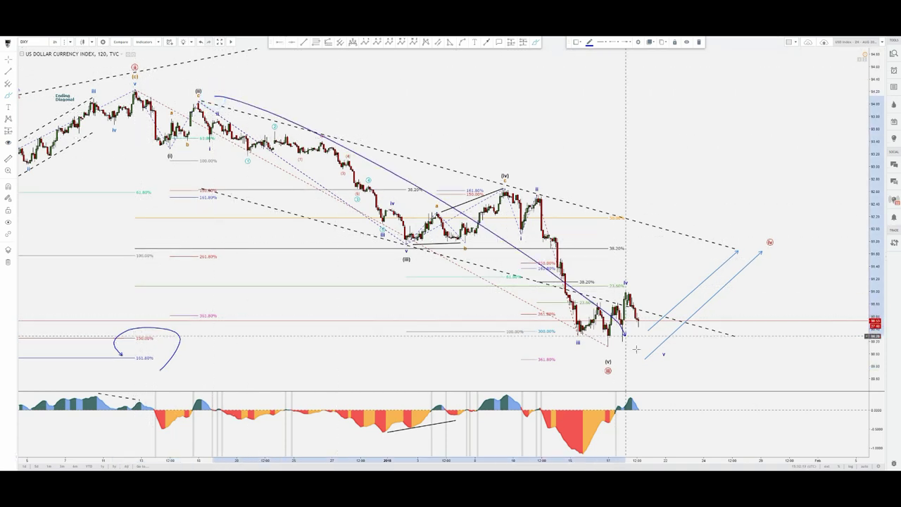
key(Escape)
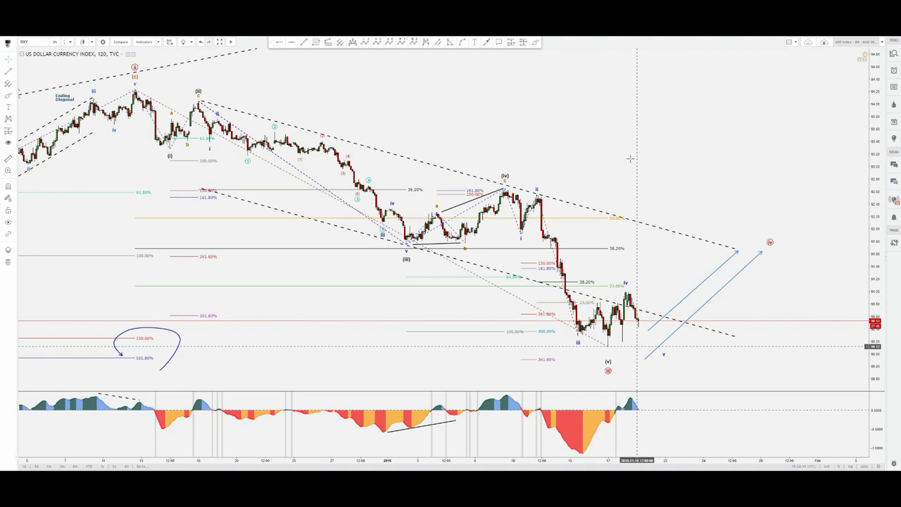
Brush a loop just above the 100.00% extension label, remove it, and brush over the last drop into the (v) low.
click(536, 47)
mouse_move(148, 240)
mouse_down()
mouse_move(131, 257)
mouse_move(138, 244)
mouse_up()
key(Delete)
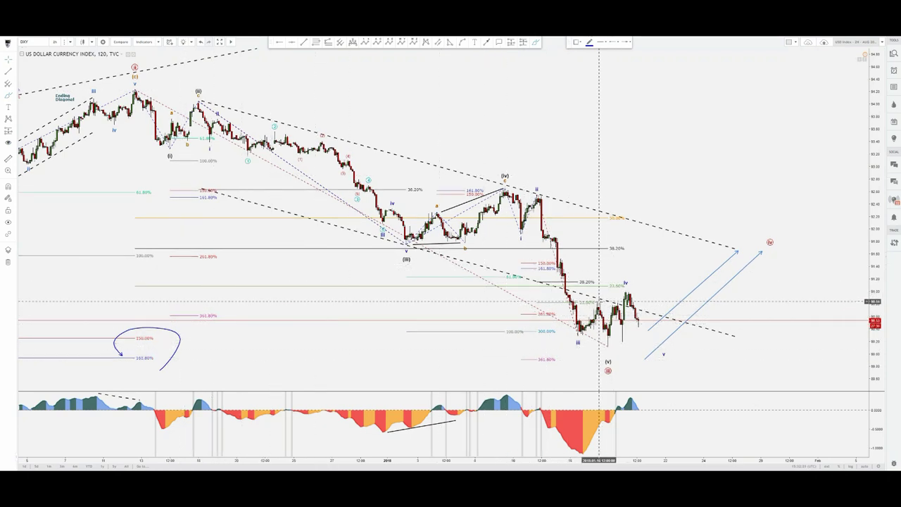
drag(600, 303, 609, 345)
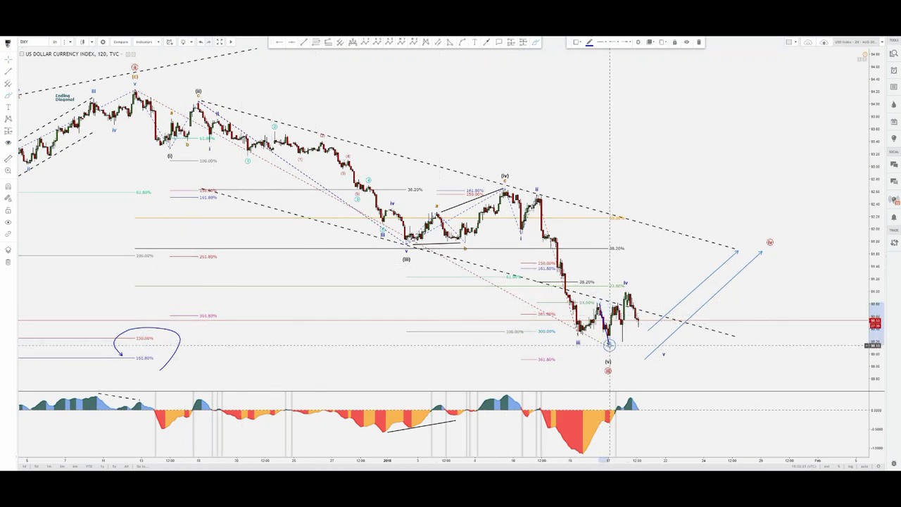
Move the blue wave v end point onto the (v) low once more and back to its projected spot near the arrows.
click(670, 358)
click(664, 353)
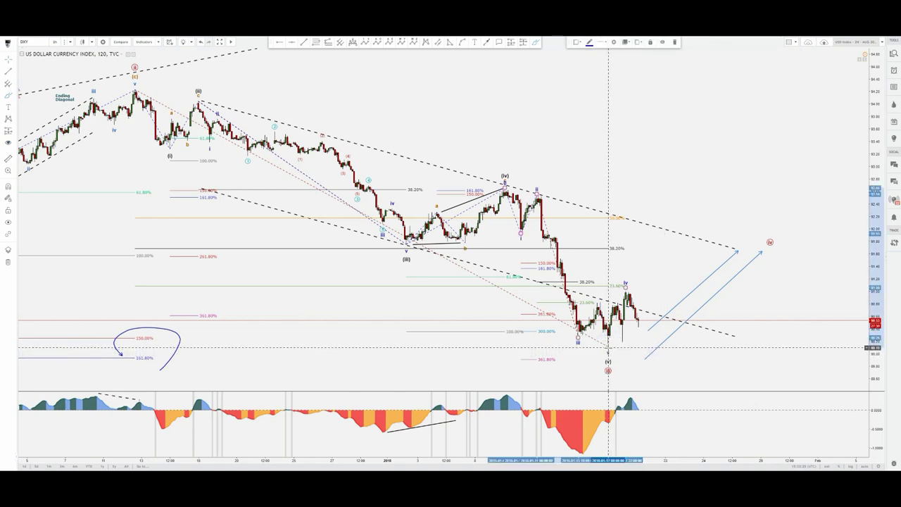
drag(608, 347, 664, 351)
click(683, 346)
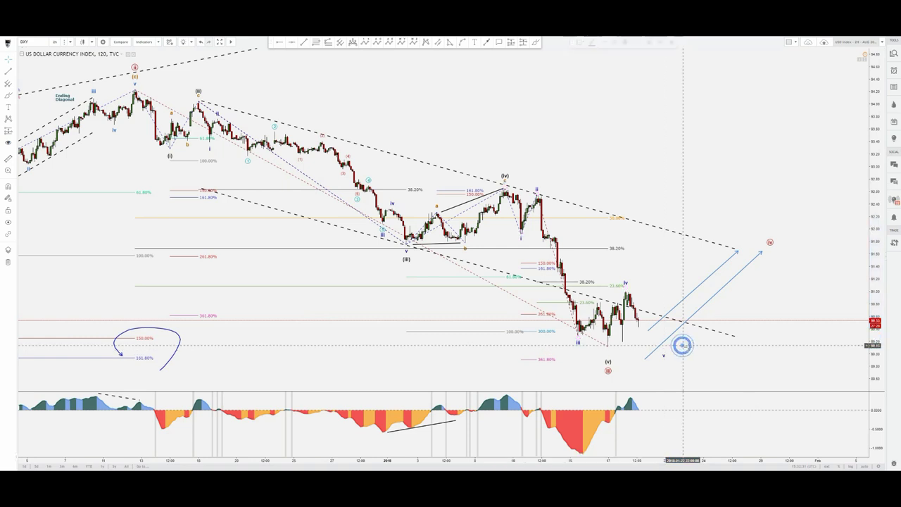
Brush over the rise from blue iii and the drop into the (v) low, removing each stroke.
click(535, 41)
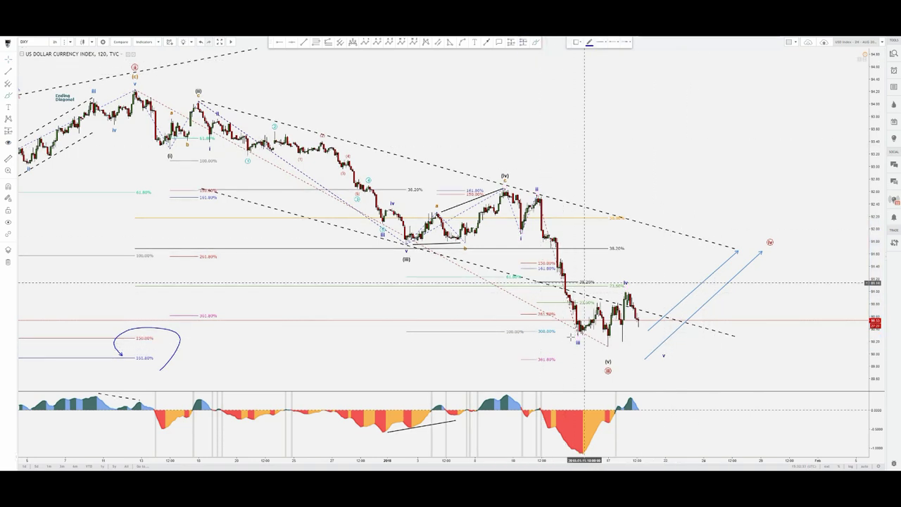
drag(591, 301, 611, 346)
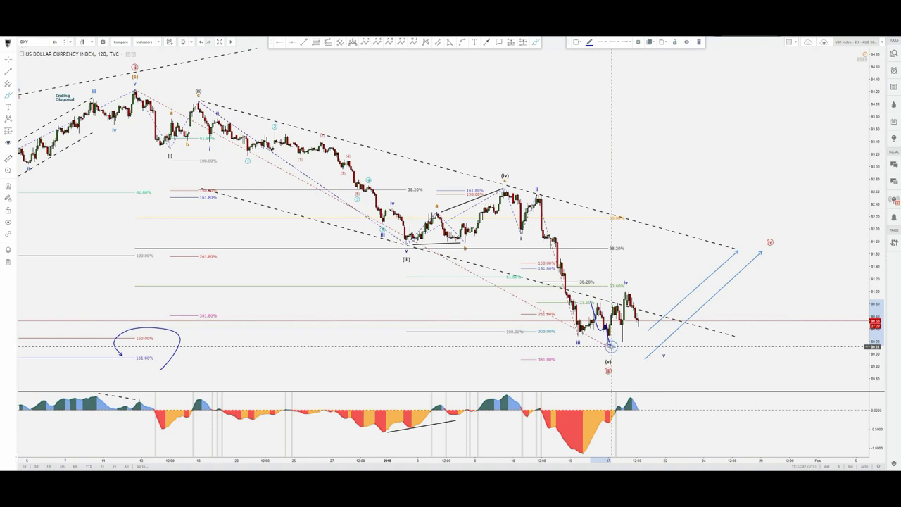
key(ctrl+z)
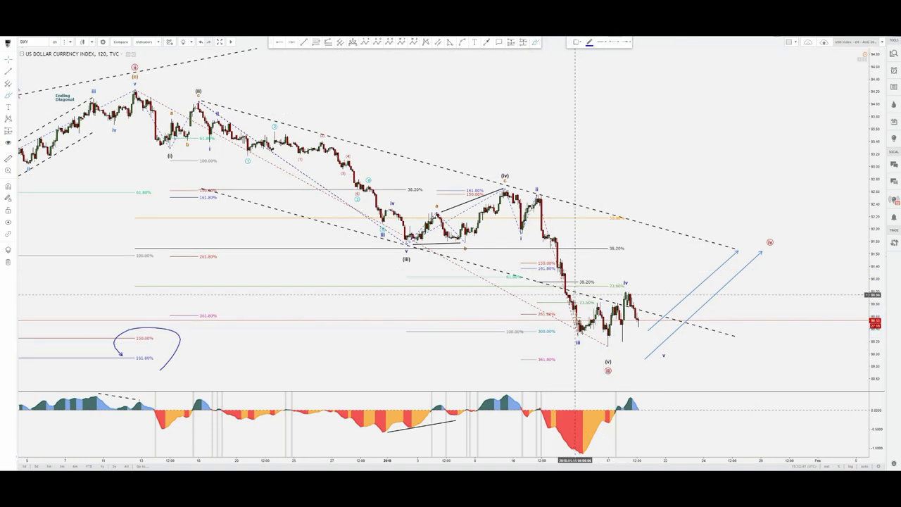
mouse_move(578, 335)
mouse_down()
mouse_move(598, 295)
mouse_move(609, 345)
mouse_move(623, 348)
mouse_up()
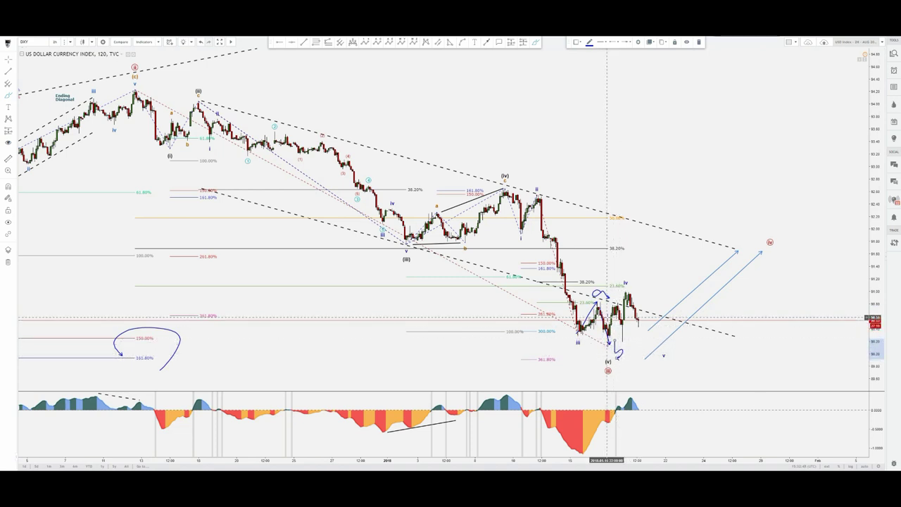
key(Delete)
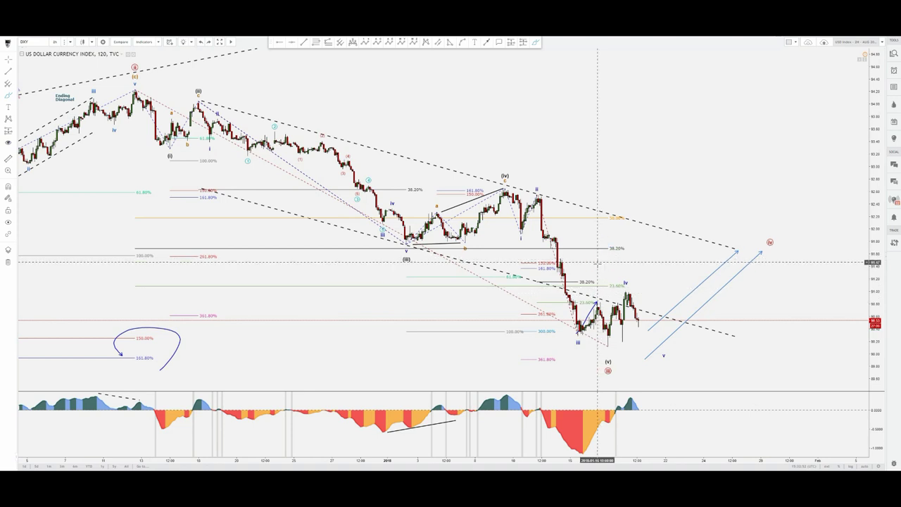
key(ctrl+z)
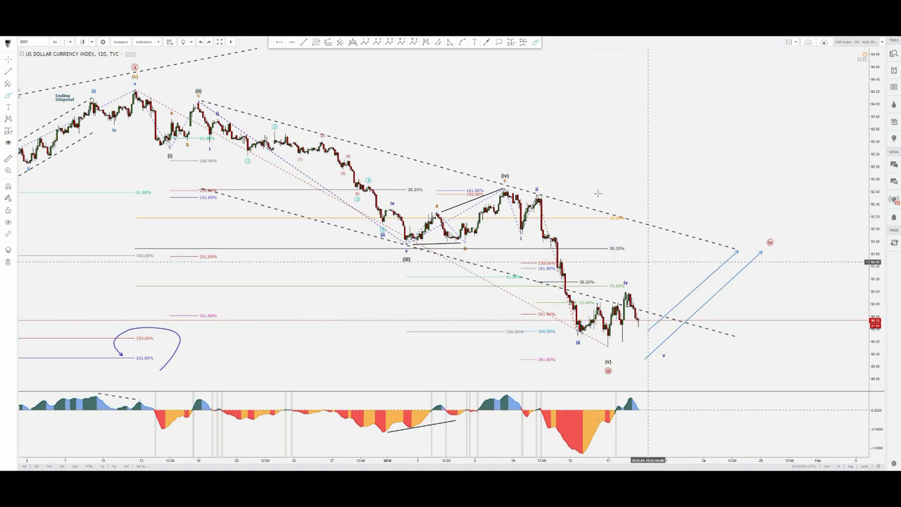
Brush the zigzag rise from the (v) low past iv and a projected drop to blue v, and remove the strokes.
click(536, 43)
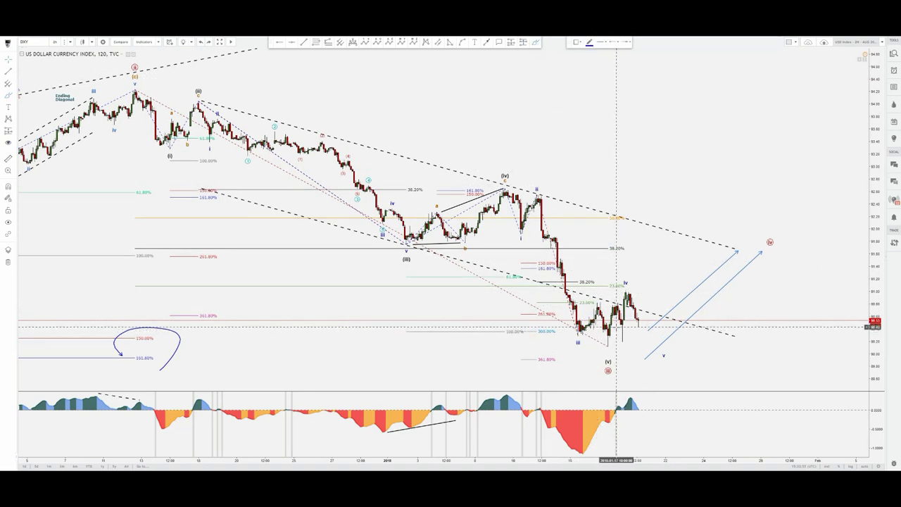
mouse_move(606, 343)
mouse_down()
mouse_move(621, 304)
mouse_move(633, 321)
mouse_up()
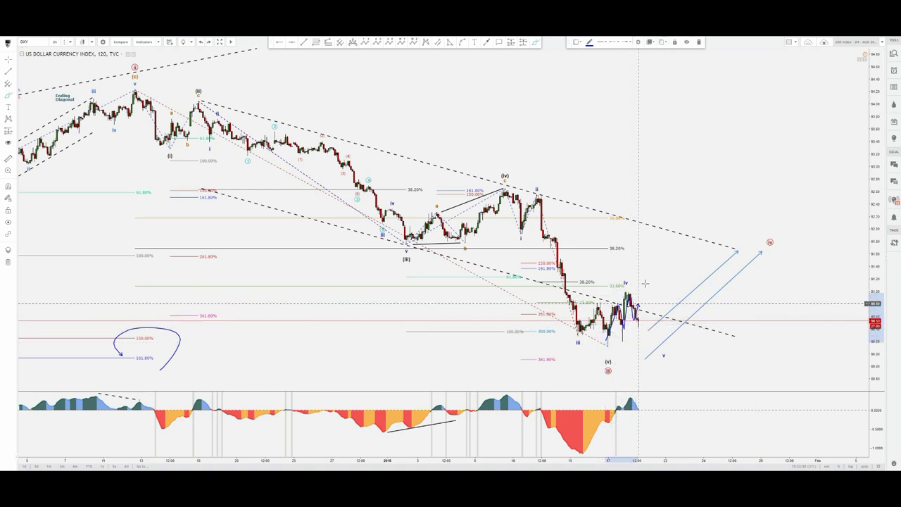
click(608, 304)
click(653, 274)
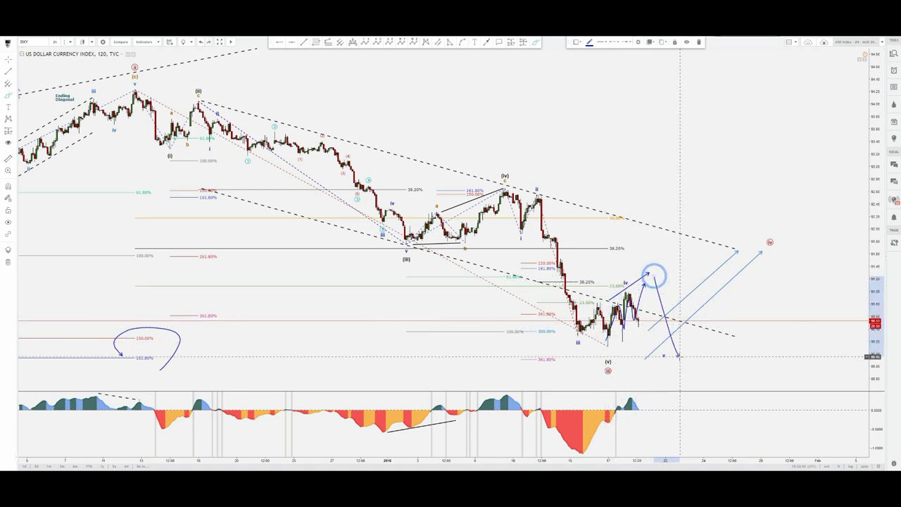
key(Escape)
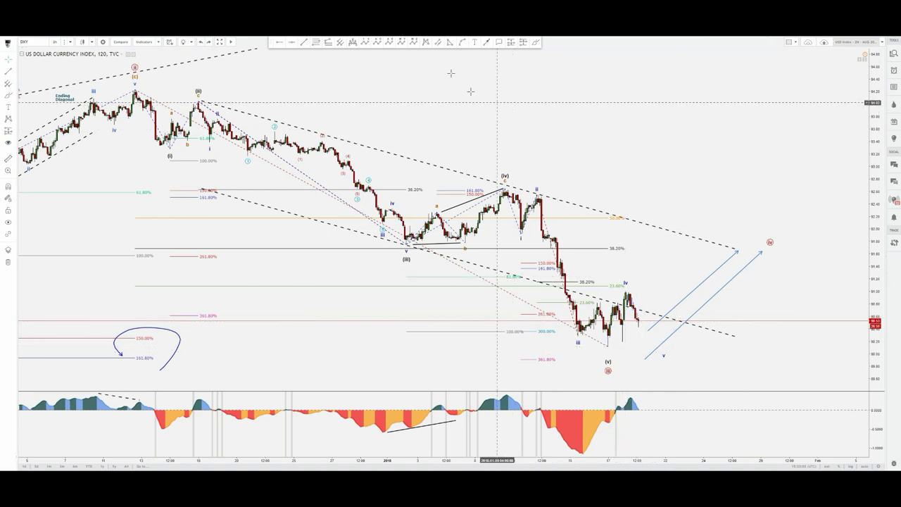
Place a WXY combination wave starting at the blue iii low, through the next high and the (v) low, ending by the iv high.
click(403, 43)
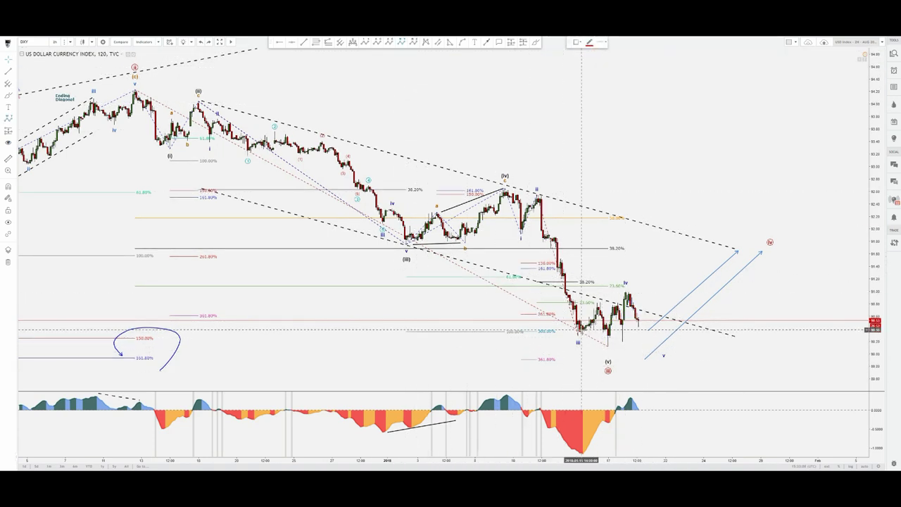
click(577, 335)
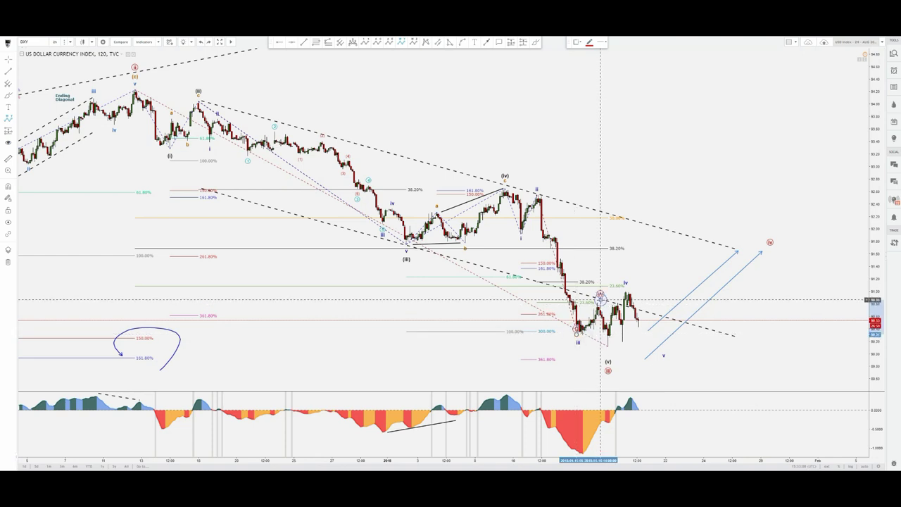
click(600, 299)
click(608, 348)
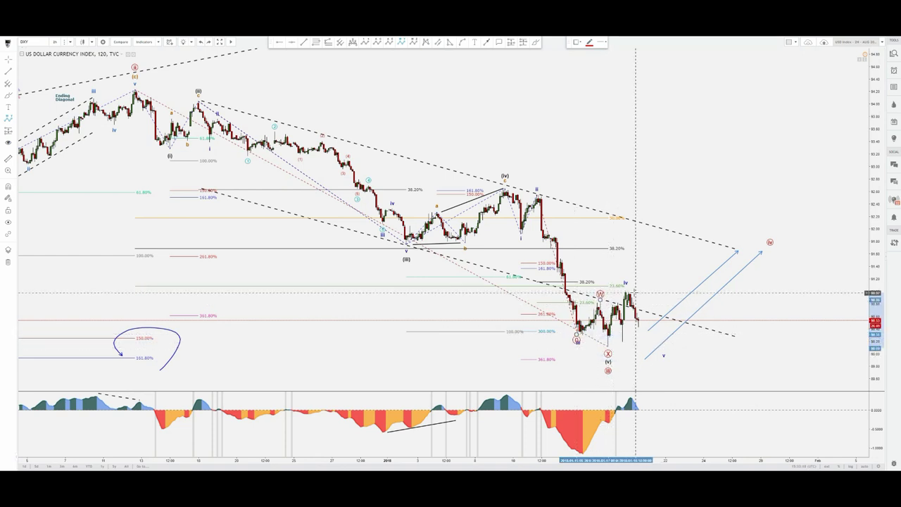
click(635, 292)
Set the WXY wave's degree to Micro and move its Y point onto the blue iv high.
right_click(635, 292)
click(654, 383)
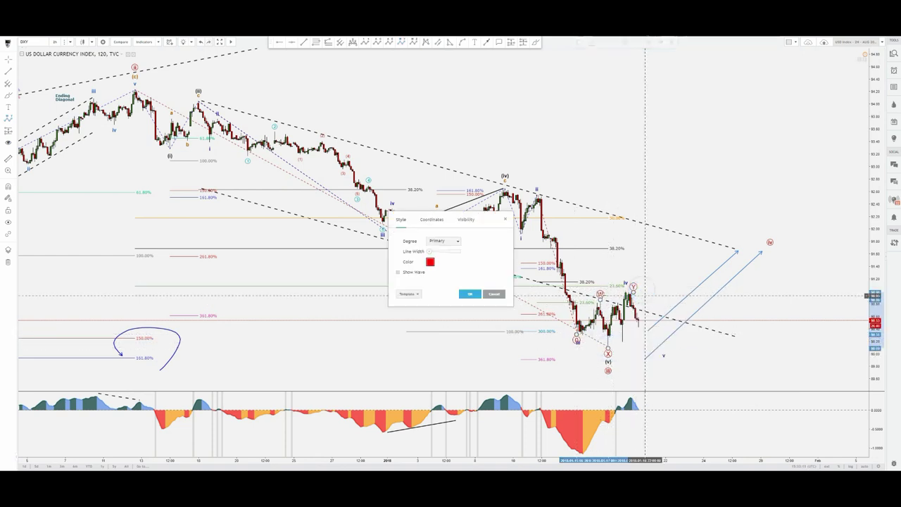
click(454, 242)
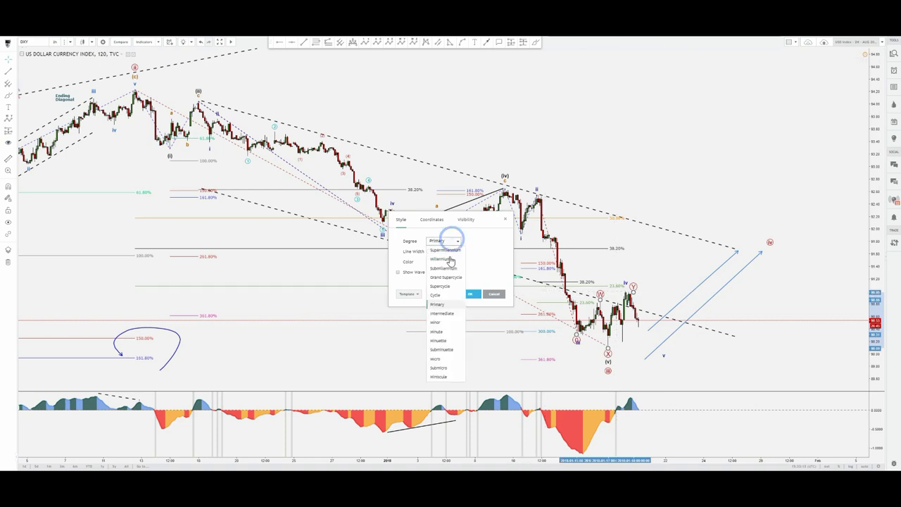
click(437, 359)
click(470, 294)
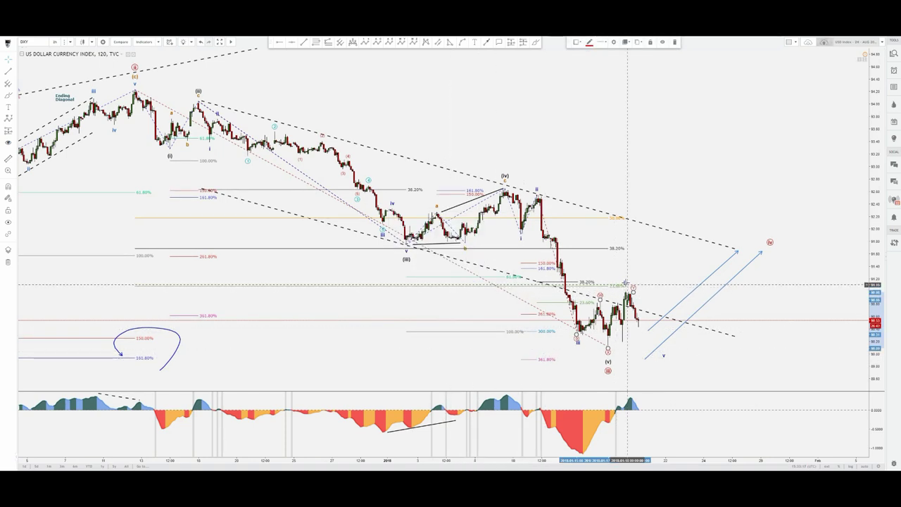
drag(627, 287, 626, 290)
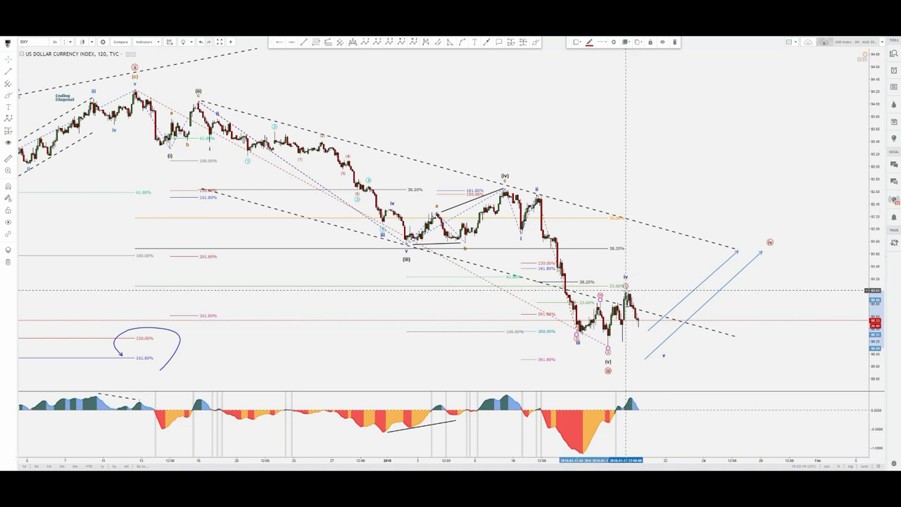
click(646, 289)
Brush over the steep drop into the blue iii low and remove the stroke.
click(540, 43)
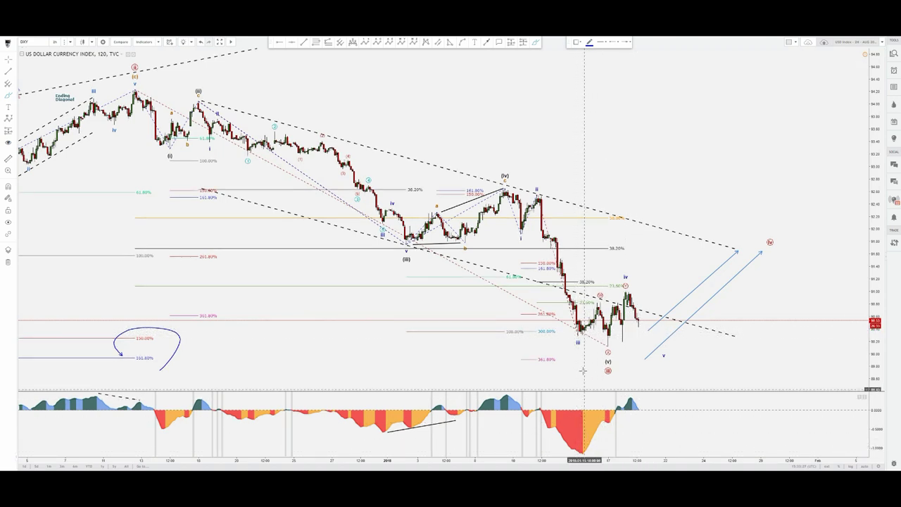
drag(557, 218, 580, 338)
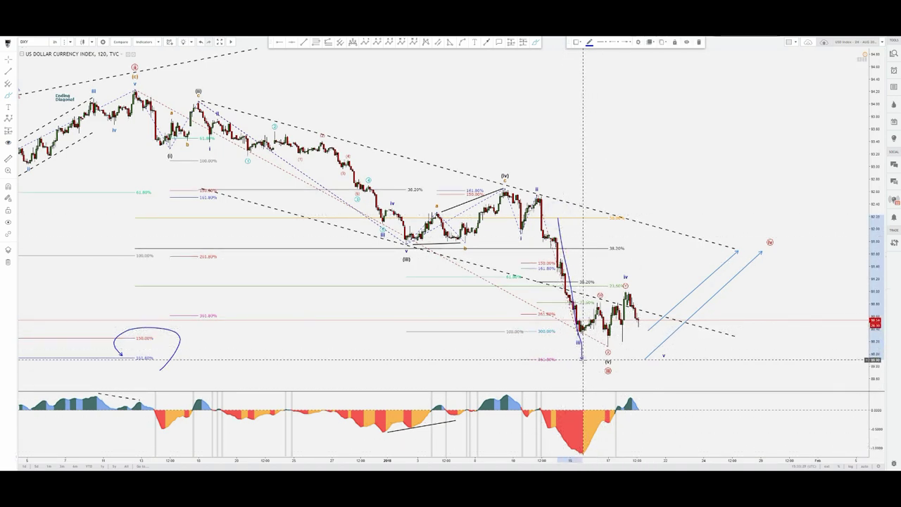
key(Delete)
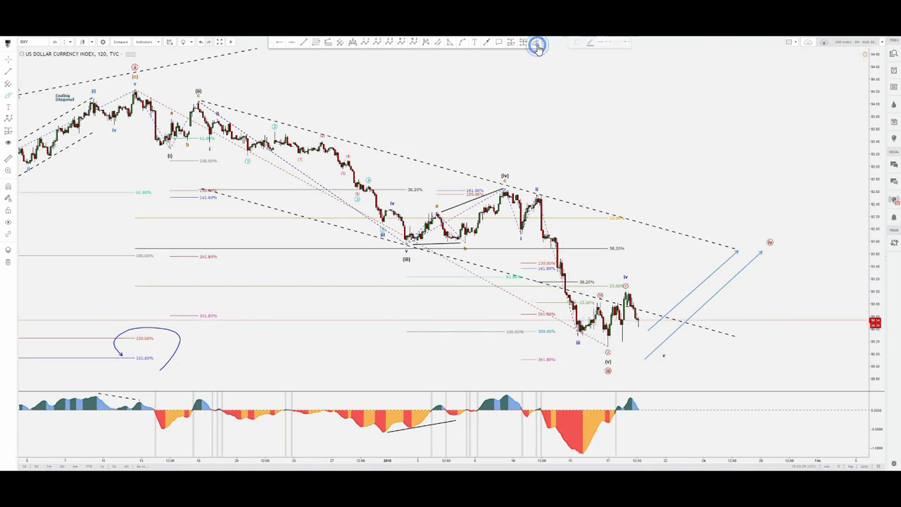
Brush a wavy rising curve and a shorter rising line beneath it after the deepest trough in the oscillator pane.
click(537, 45)
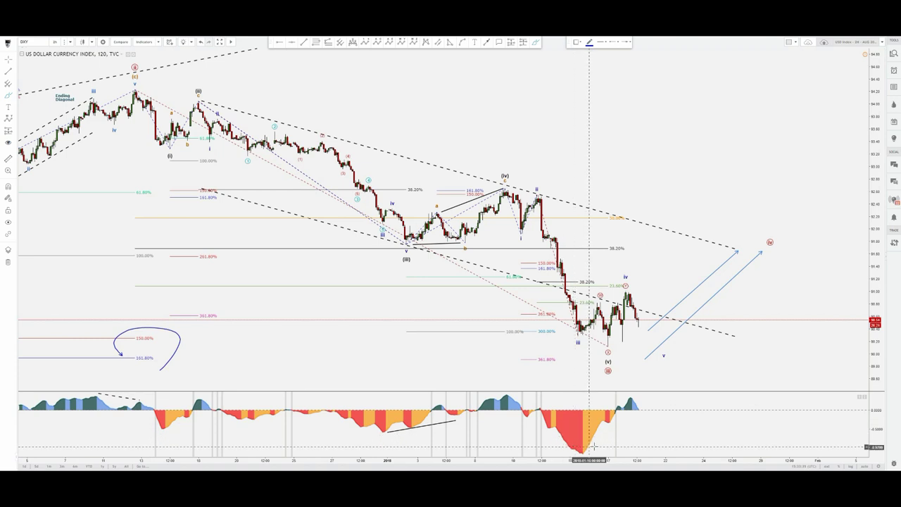
mouse_move(594, 450)
mouse_down()
mouse_move(618, 428)
mouse_move(706, 418)
mouse_up()
drag(618, 454, 686, 447)
Brush a drop through blue v, a falling line under the lows, a zigzag rise, and loops around red iv and the 38.20% label.
drag(648, 323, 677, 362)
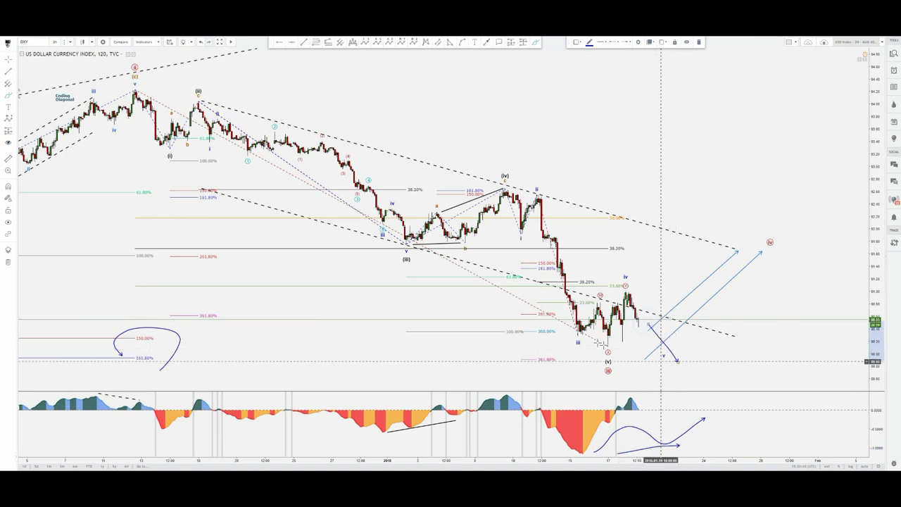
drag(588, 338, 658, 363)
mouse_move(716, 380)
mouse_down()
mouse_move(750, 315)
mouse_move(814, 282)
mouse_move(834, 250)
mouse_up()
mouse_move(780, 249)
mouse_down()
mouse_move(768, 227)
mouse_move(766, 251)
mouse_up()
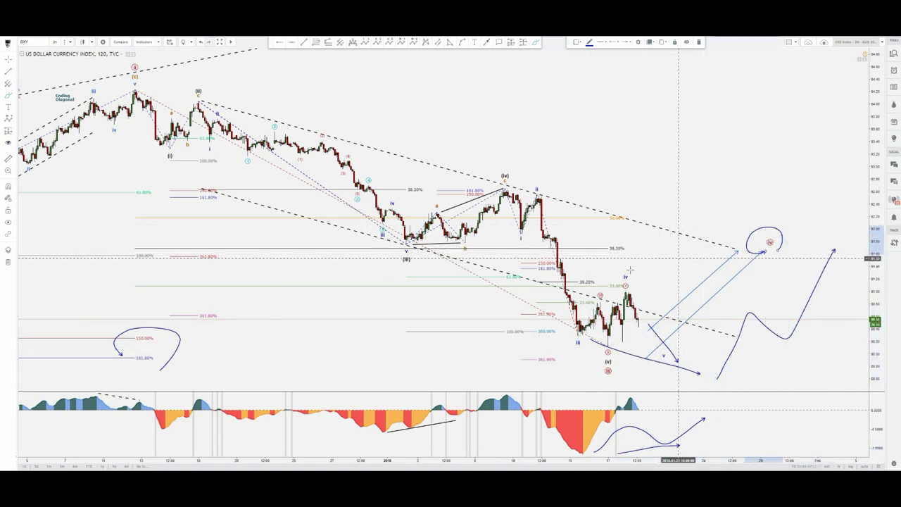
mouse_move(613, 265)
mouse_down()
mouse_move(623, 235)
mouse_move(620, 260)
mouse_up()
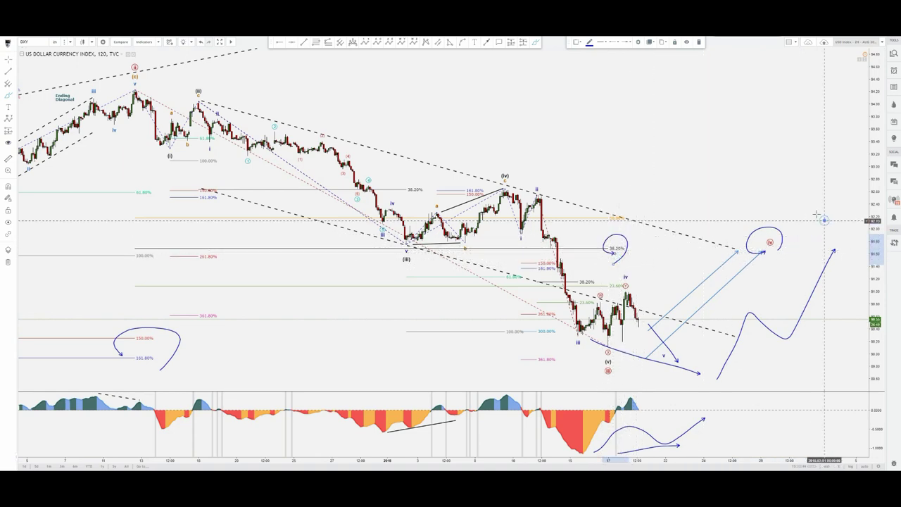
Brush a falling line from the upper channel end and a zigzag decline from red iv past the (C) label, ending in a steep rise.
mouse_move(739, 189)
mouse_down()
mouse_move(527, 116)
mouse_move(370, 84)
mouse_up()
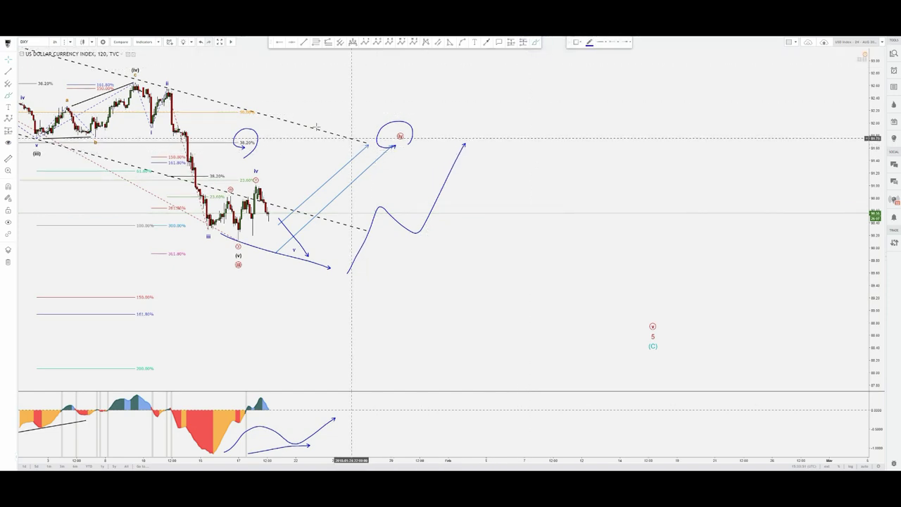
mouse_move(319, 127)
mouse_down()
mouse_move(423, 166)
mouse_move(433, 132)
mouse_up()
click(596, 224)
mouse_move(410, 160)
mouse_down()
mouse_move(508, 185)
mouse_move(674, 297)
mouse_move(703, 373)
mouse_move(774, 94)
mouse_up()
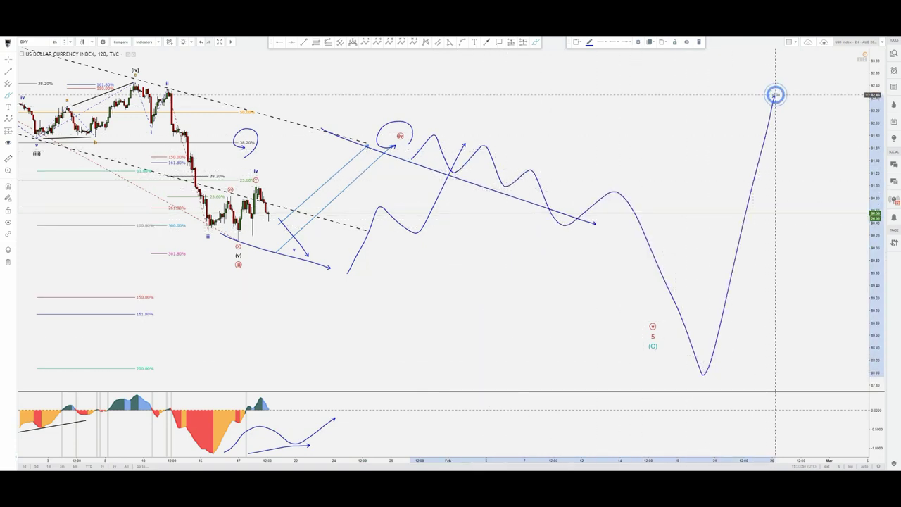
Undo the projection strokes on the price chart and remove the older loop around the 150.00% and 161.80% extension labels.
key(ctrl+z)
key(ctrl+z)
key(ctrl+z)
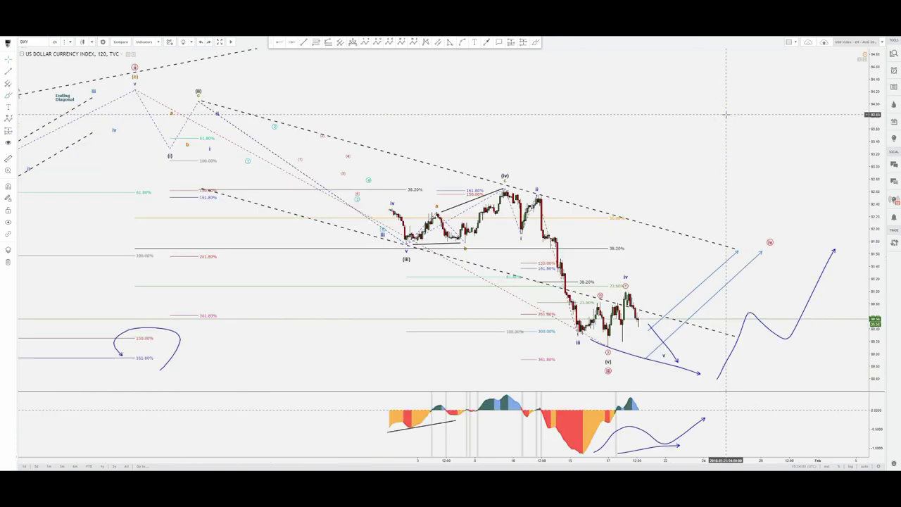
key(ctrl+z)
key(ctrl+z)
key(ctrl+z)
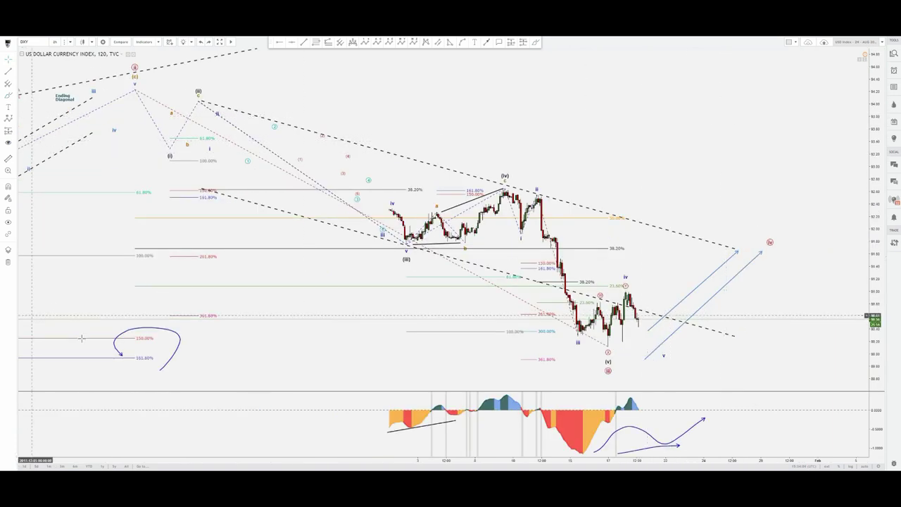
key(ctrl+z)
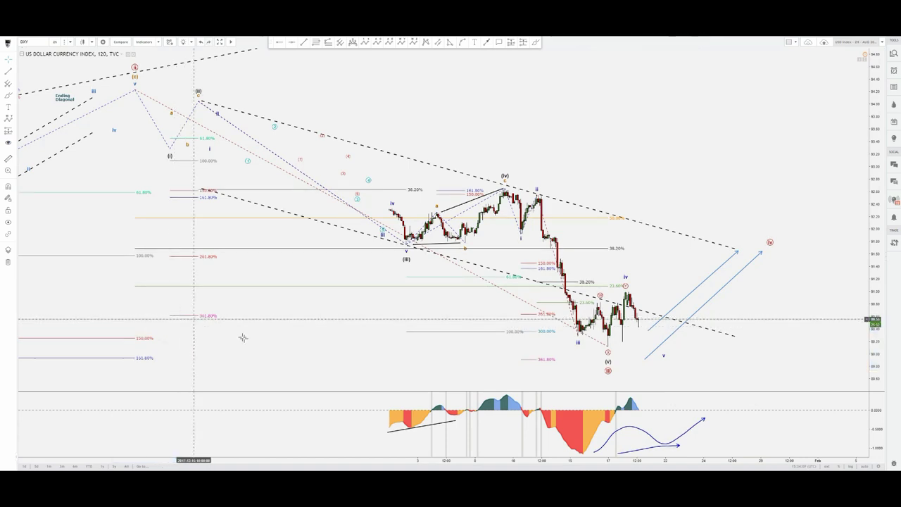
click(535, 42)
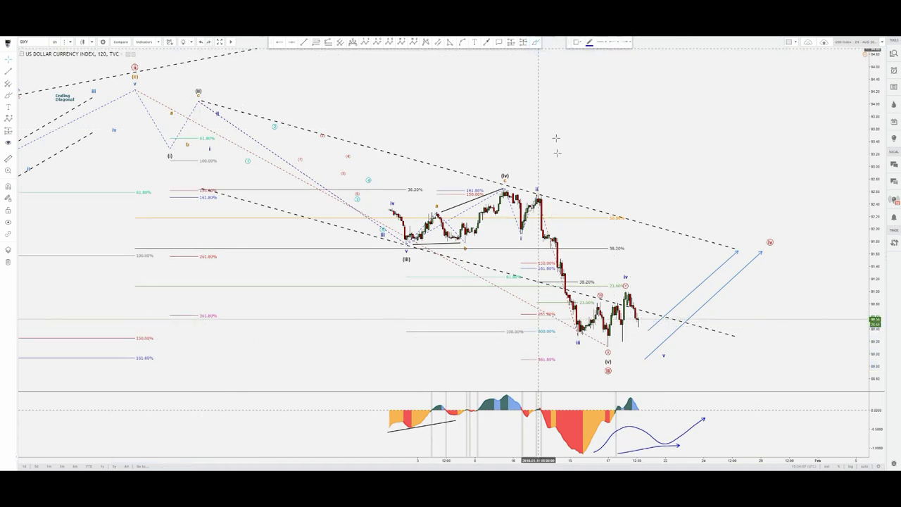
click(564, 161)
click(533, 123)
scroll(493, 131, up, 1)
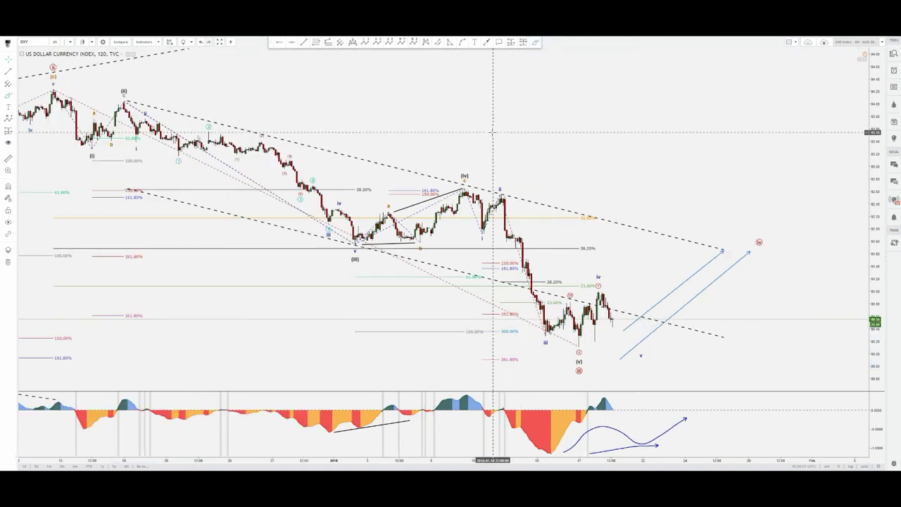
scroll(492, 132, down, 1)
drag(527, 124, 541, 121)
click(535, 42)
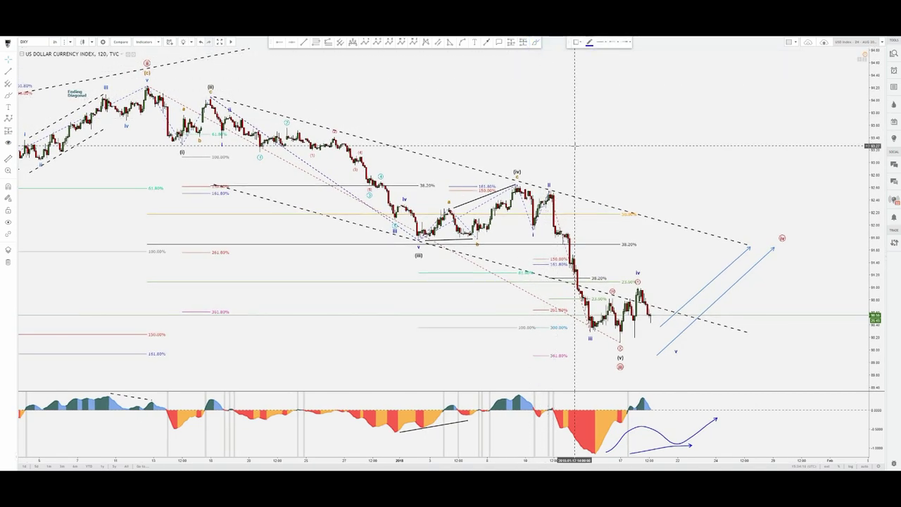
click(597, 139)
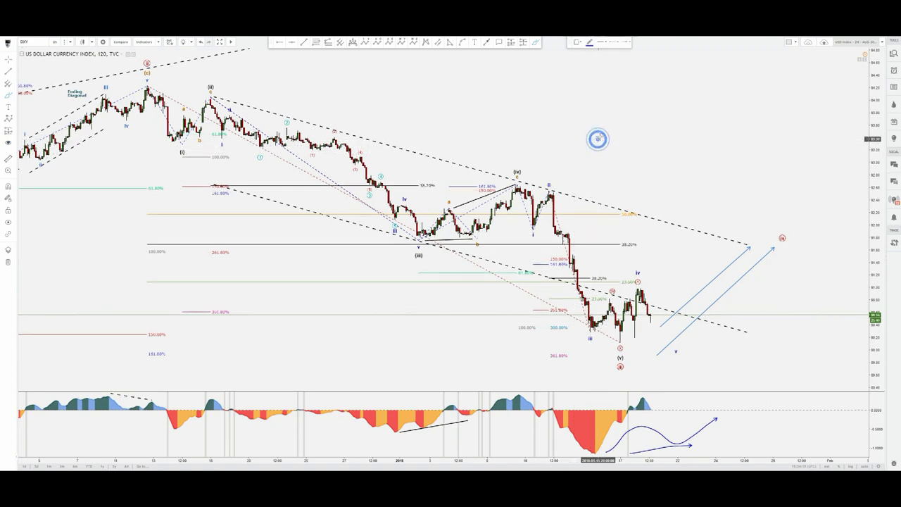
click(594, 129)
click(540, 42)
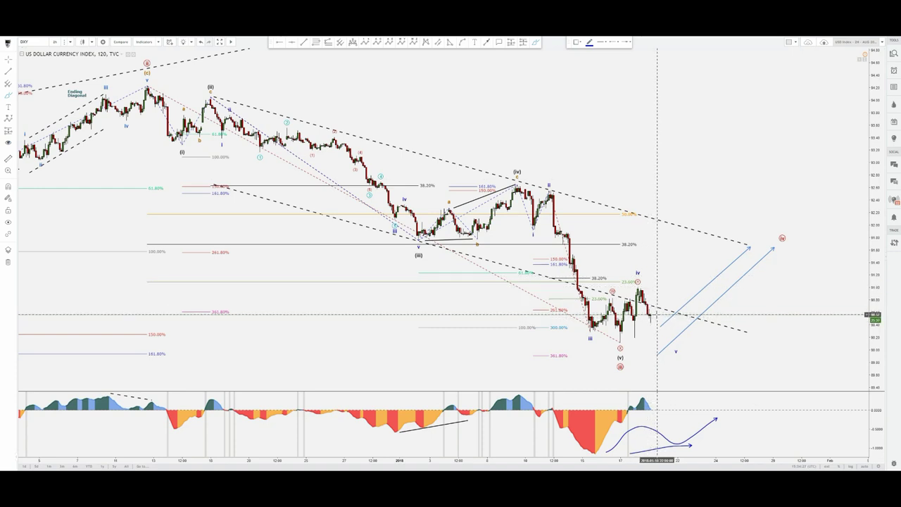
click(677, 268)
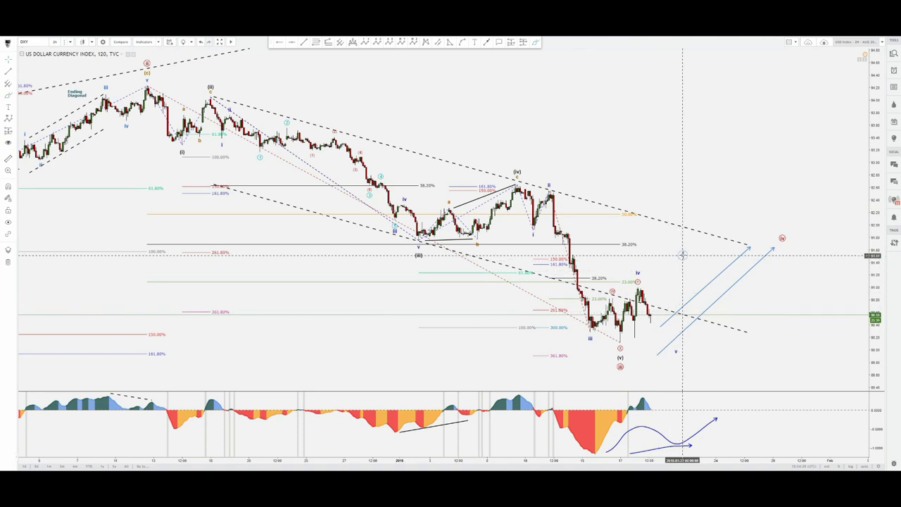
click(684, 255)
Brush over the drop from the W high toward the (v) low and remove the stroke.
click(534, 43)
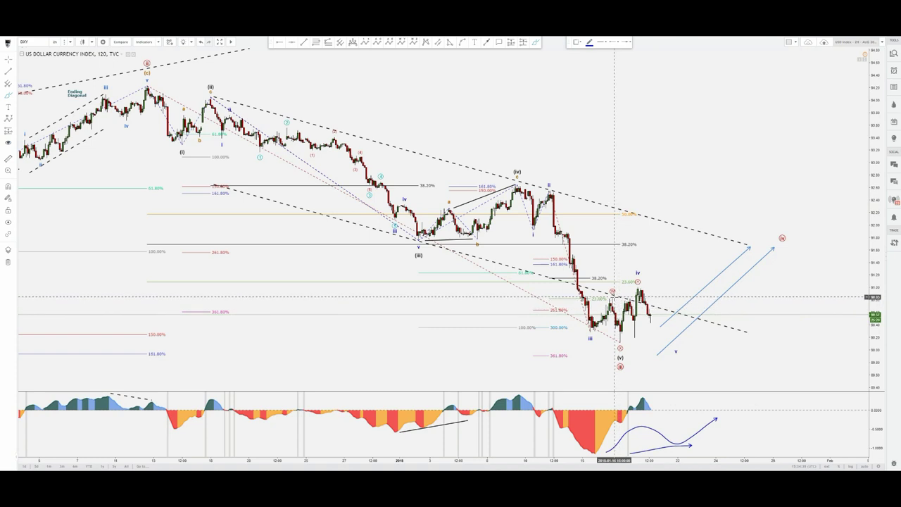
click(612, 300)
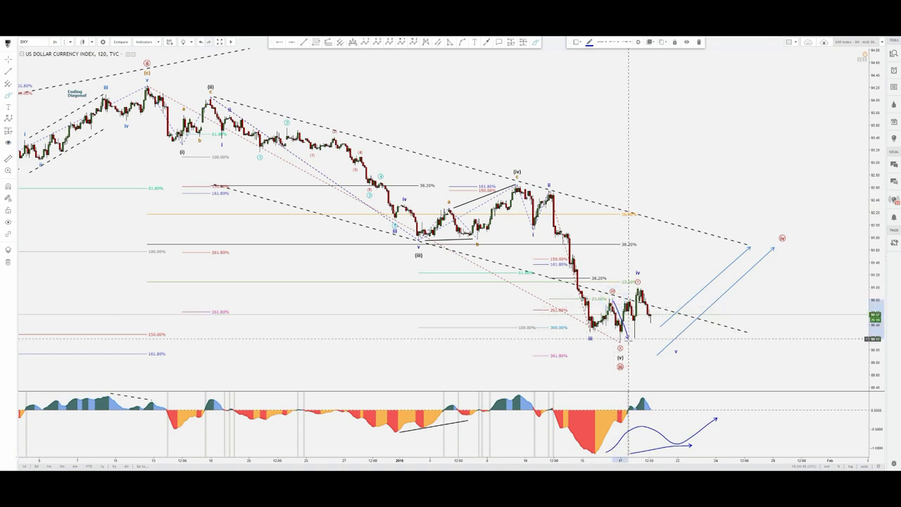
key(Escape)
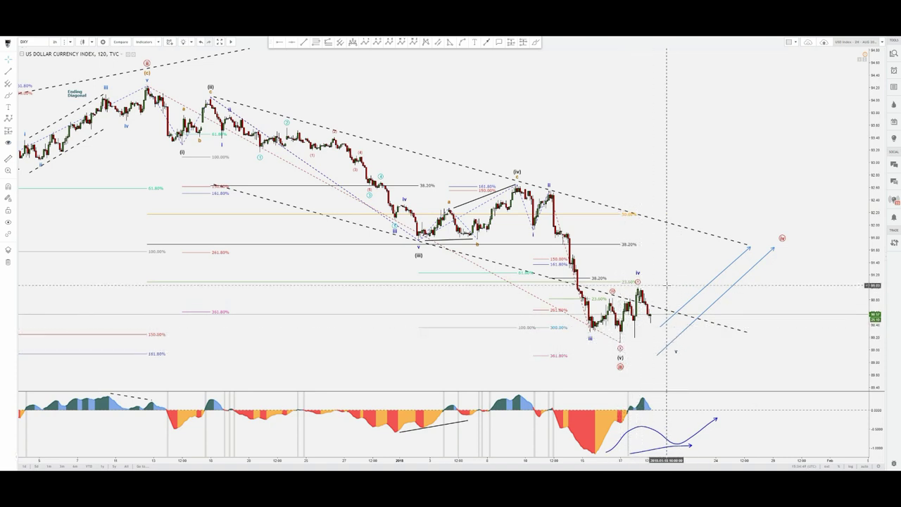
Brush a steep projected rise from the latest price, hooking back to the 38.20% retracement label.
click(536, 42)
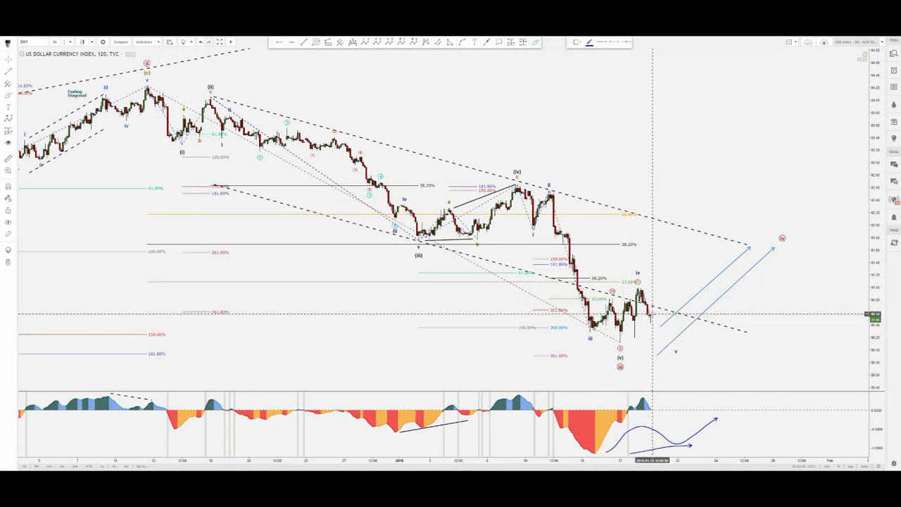
click(652, 316)
mouse_move(653, 315)
mouse_down()
mouse_move(663, 232)
mouse_move(657, 246)
mouse_up()
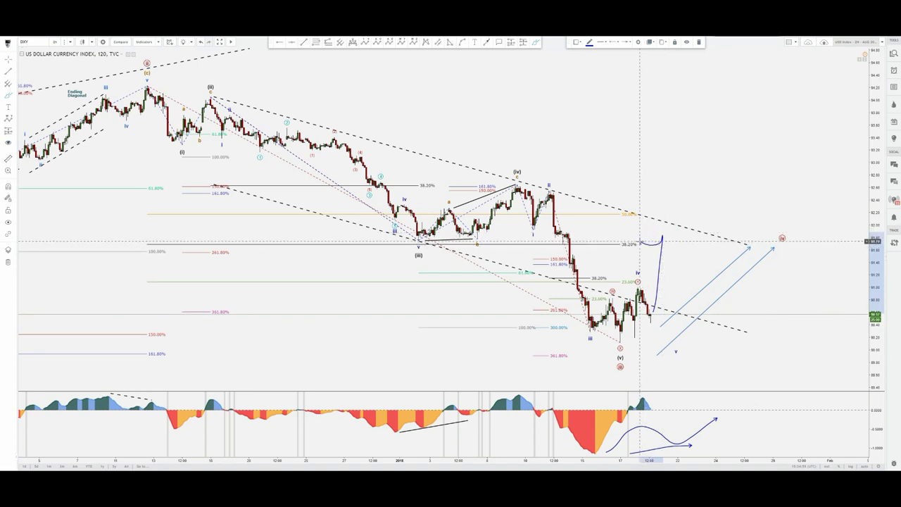
Brush a hooked loop around the upper 261.80% extension label up to the 38.20% line, and undo both recent strokes.
mouse_move(225, 261)
mouse_down()
mouse_move(208, 240)
mouse_move(241, 259)
mouse_up()
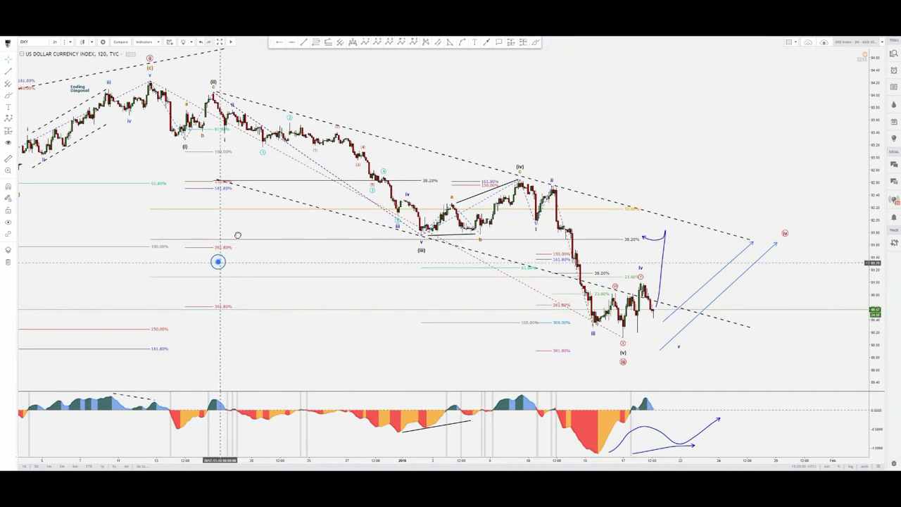
mouse_move(218, 258)
mouse_down()
mouse_move(197, 243)
mouse_move(187, 249)
mouse_move(172, 223)
mouse_up()
click(536, 43)
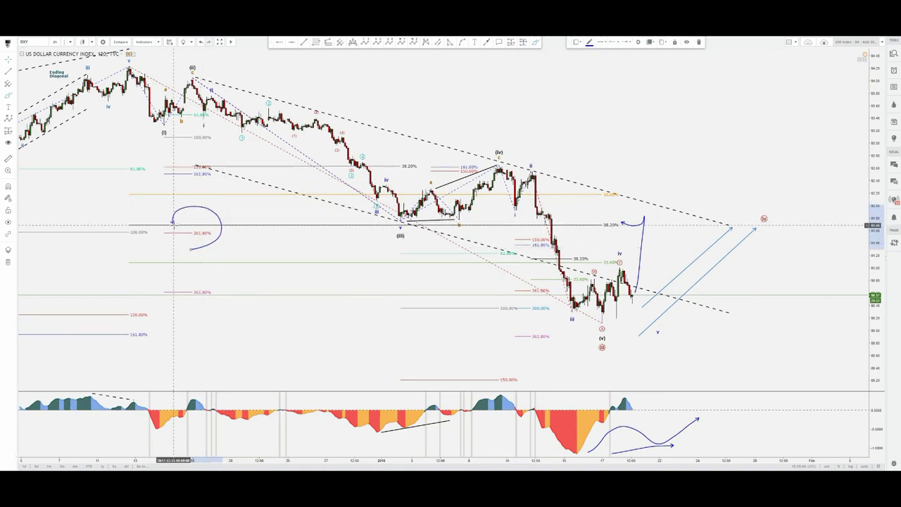
click(195, 303)
click(197, 308)
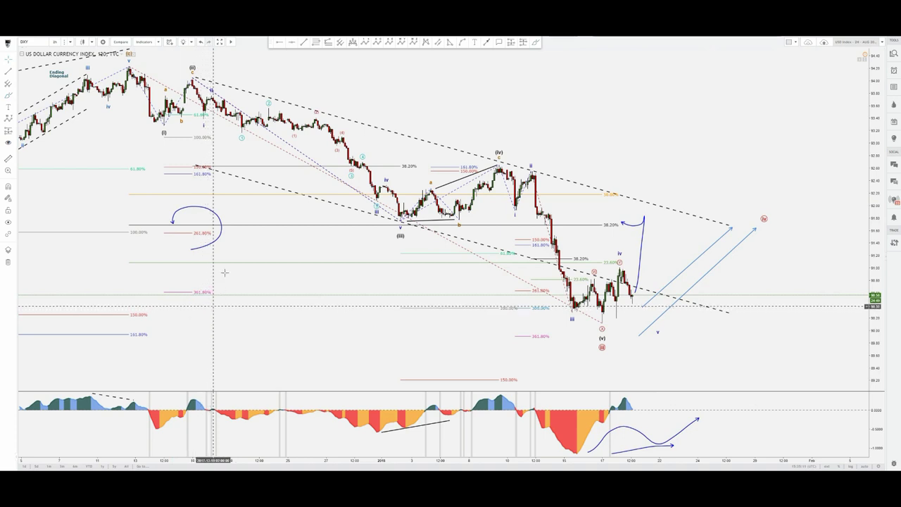
key(ctrl+z)
drag(213, 242, 233, 257)
key(ctrl+z)
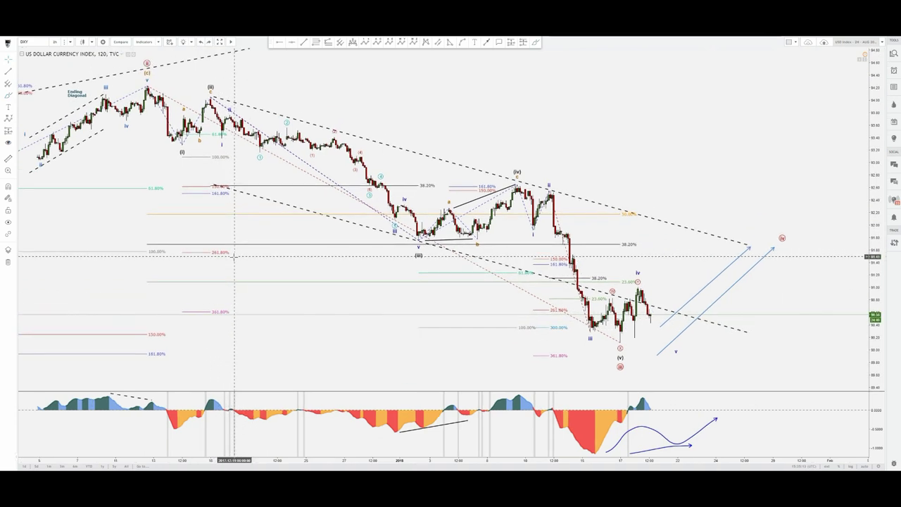
Brush a short drop from the latest price toward the v label and undo the stroke.
click(536, 42)
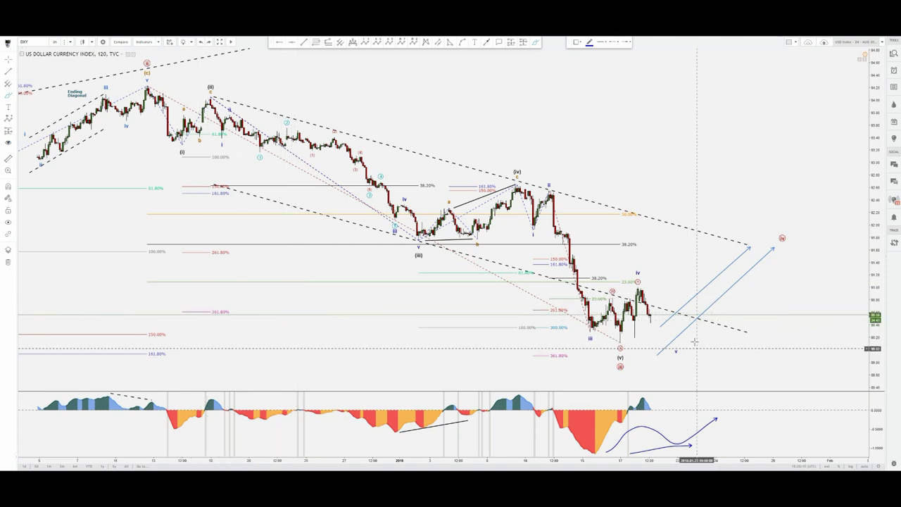
drag(655, 309, 662, 347)
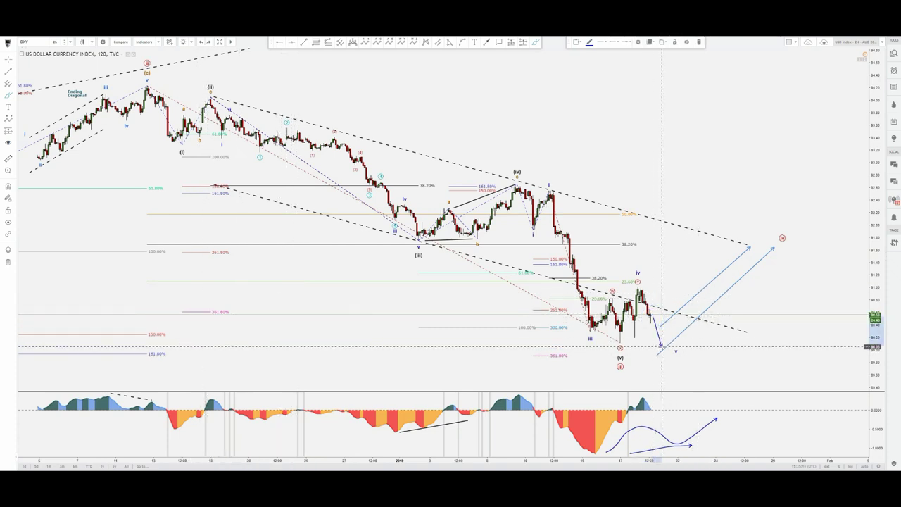
key(ctrl+z)
Remove the wavy projection stroke and the rising arrow beneath it from the oscillator pane.
click(669, 278)
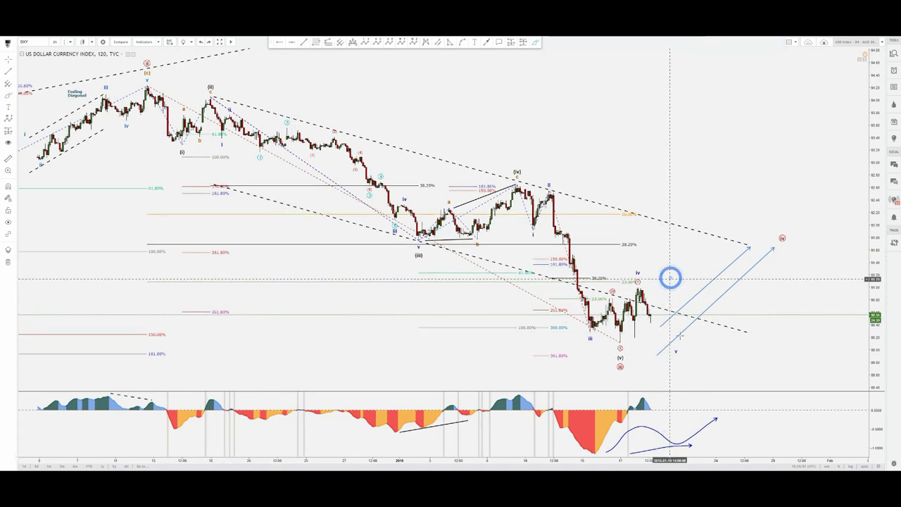
key(ctrl+z)
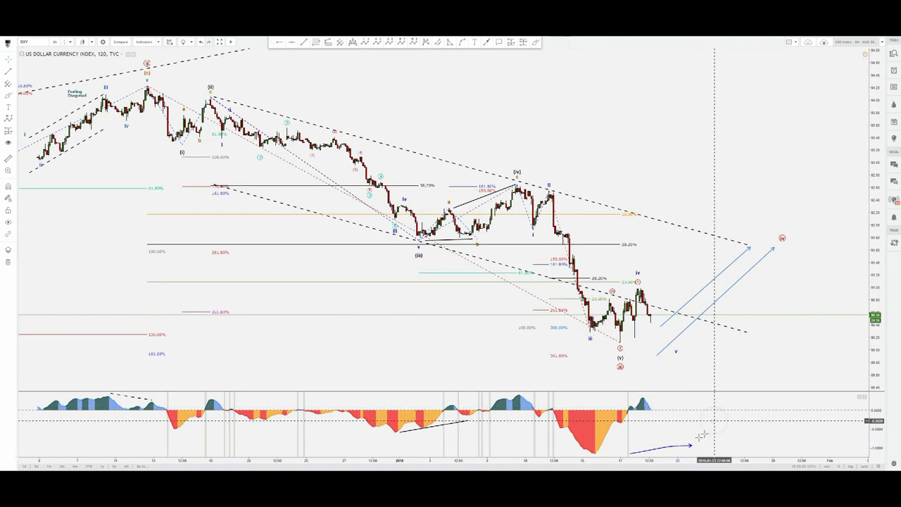
click(686, 445)
key(Delete)
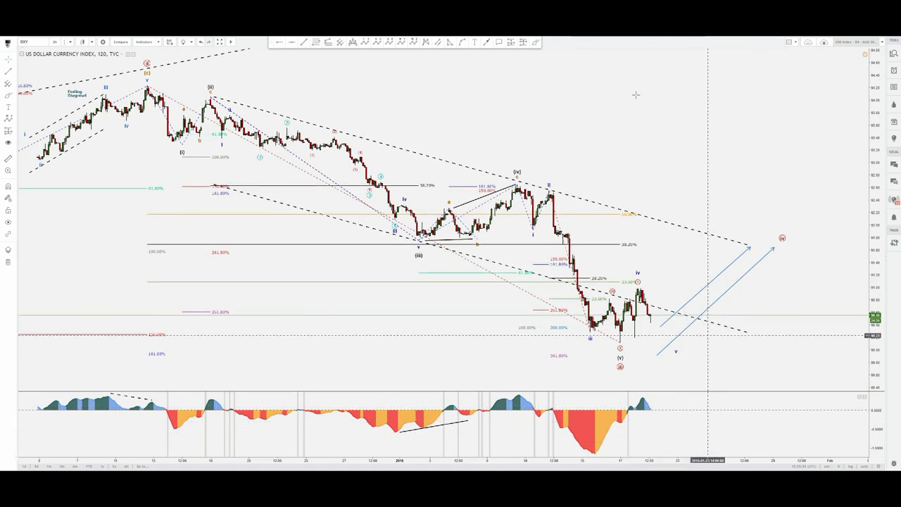
Brush a loop around the 150.00% and 161.80% extension labels and a drop toward the v label, and remove both strokes.
click(535, 44)
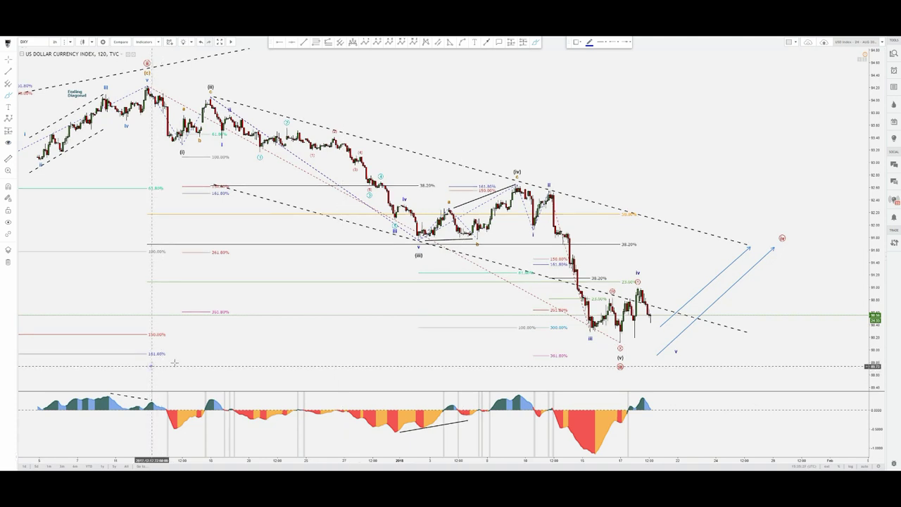
drag(161, 320, 148, 366)
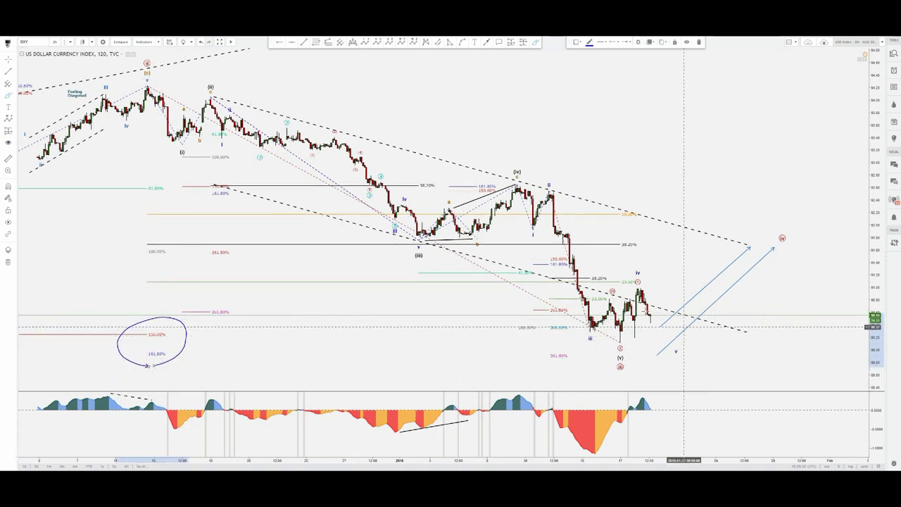
drag(654, 313, 670, 356)
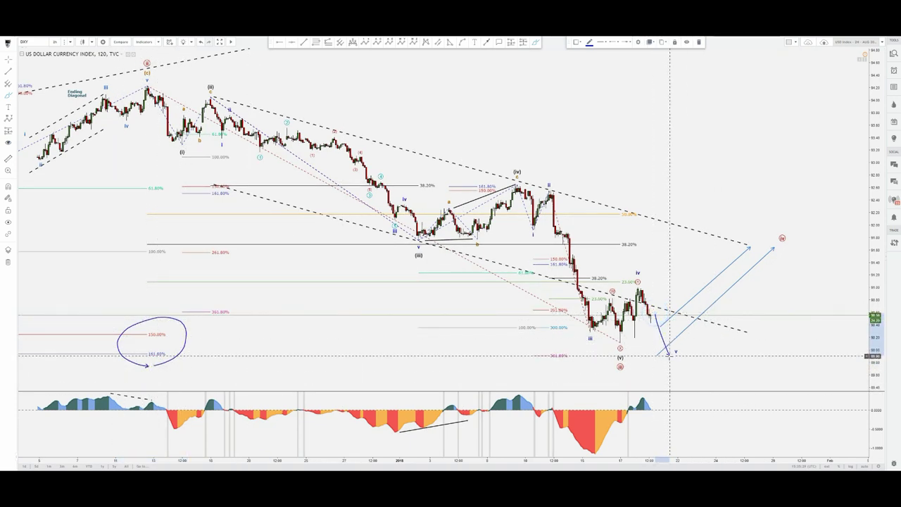
key(Delete)
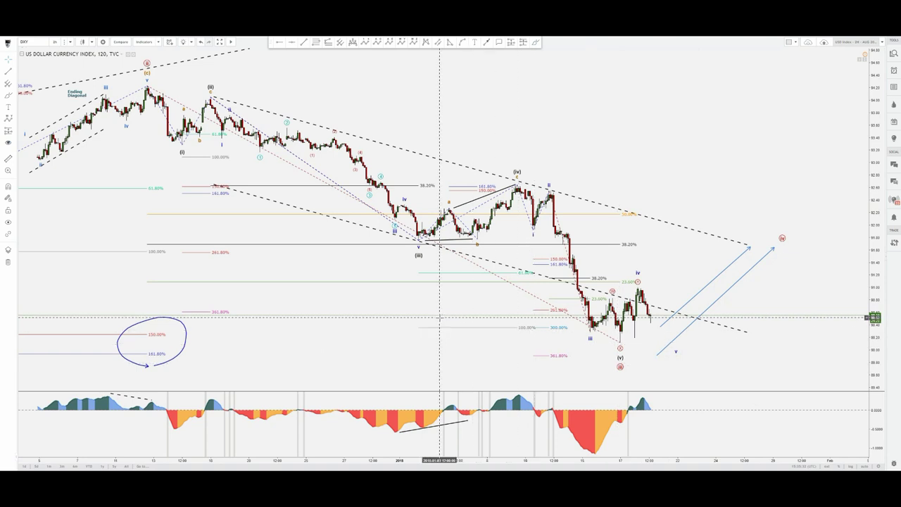
click(185, 334)
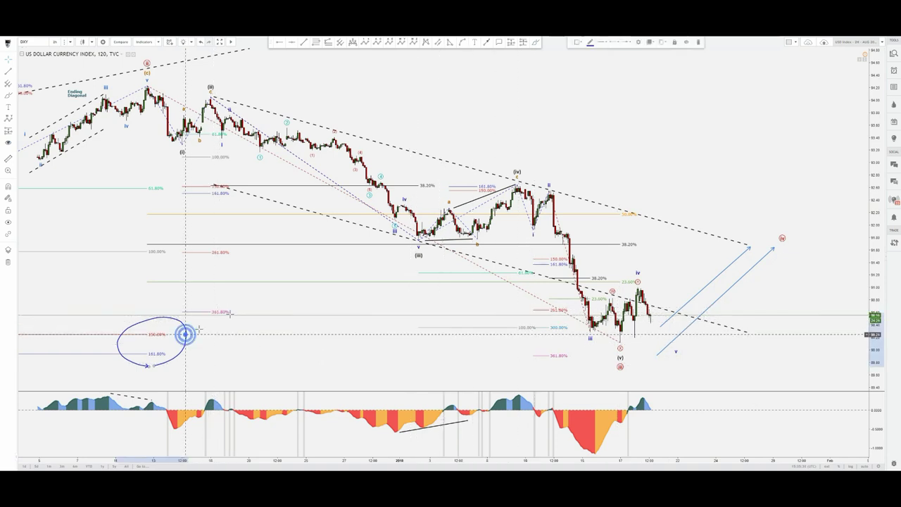
key(Delete)
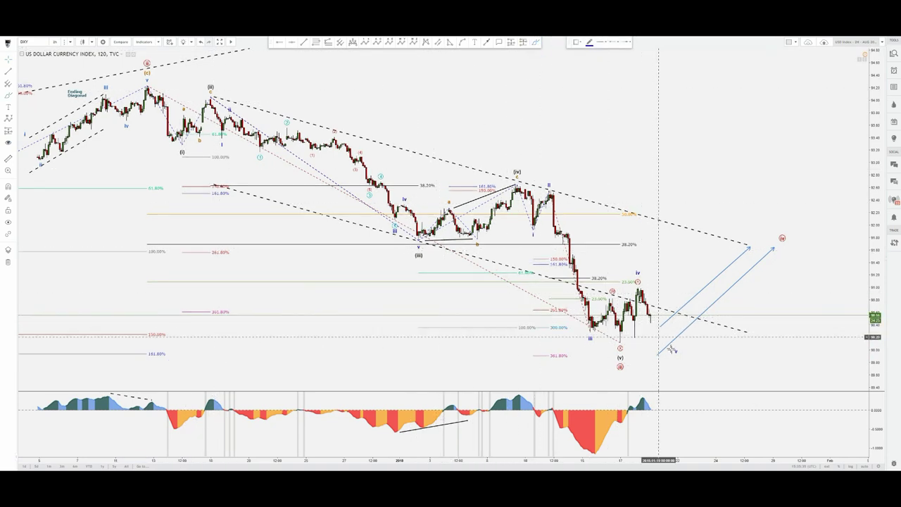
Brush a rise from the v label to the circled iv label and a steep rise from the latest price, deleting each stroke.
mouse_move(683, 352)
mouse_down()
mouse_move(748, 332)
mouse_move(797, 248)
mouse_up()
key(Delete)
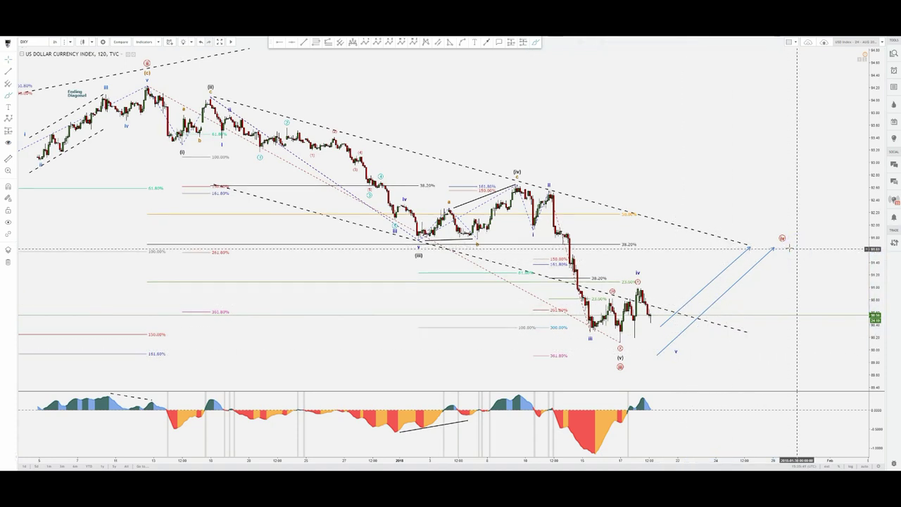
click(537, 44)
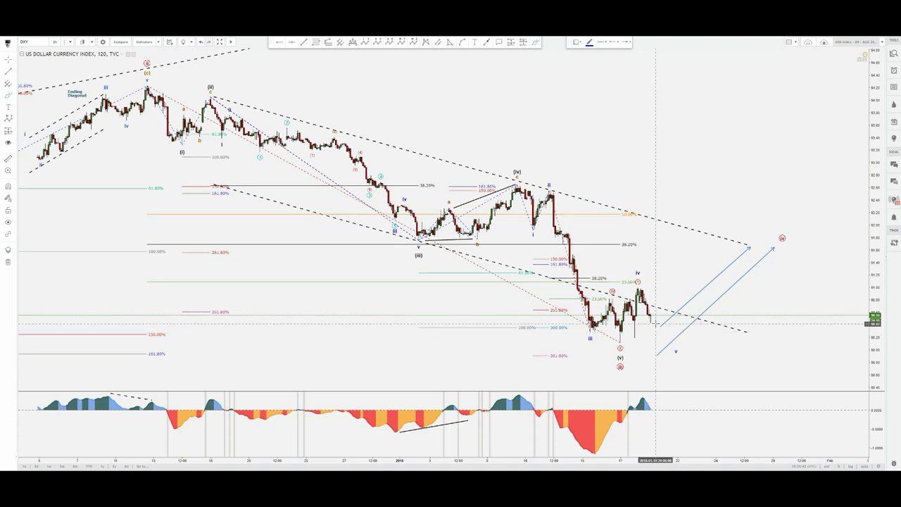
drag(655, 318, 670, 272)
key(Delete)
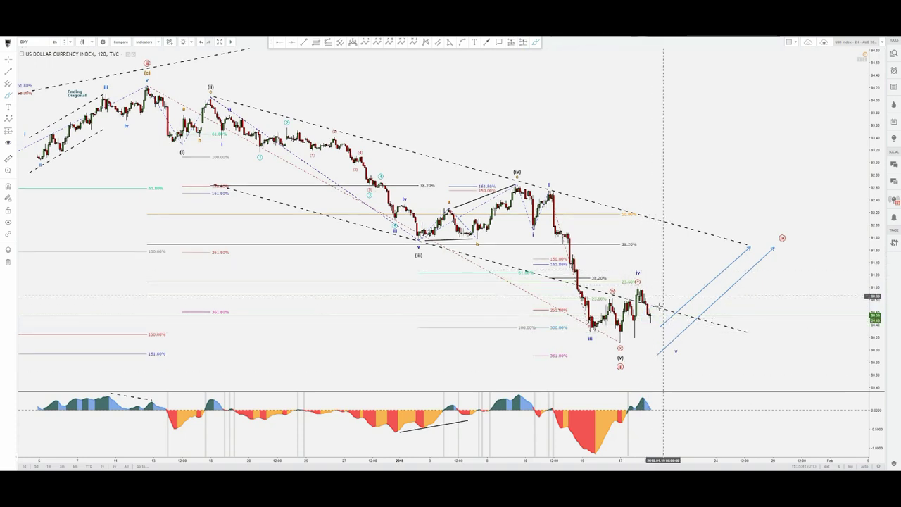
Brush a loop around the lower 150.00% and 161.80% extension labels again and delete it.
click(537, 42)
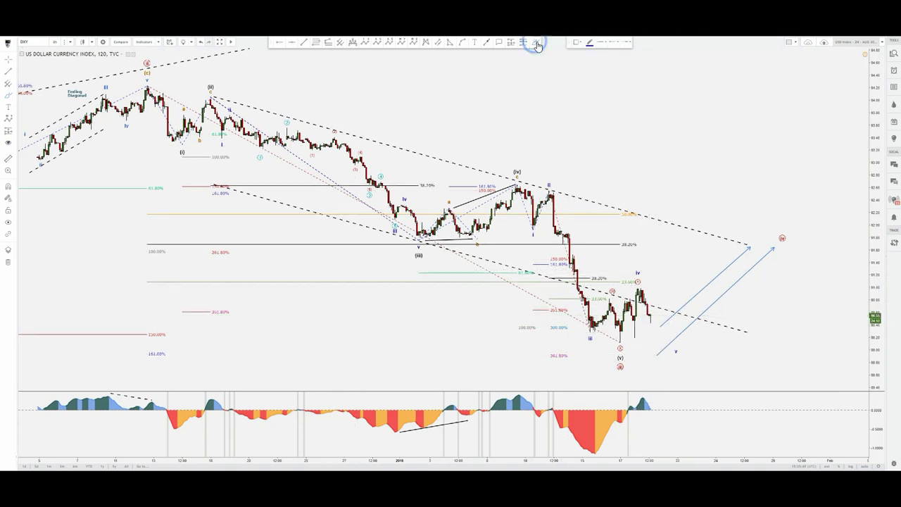
mouse_move(164, 362)
mouse_down()
mouse_move(171, 317)
mouse_move(162, 356)
mouse_up()
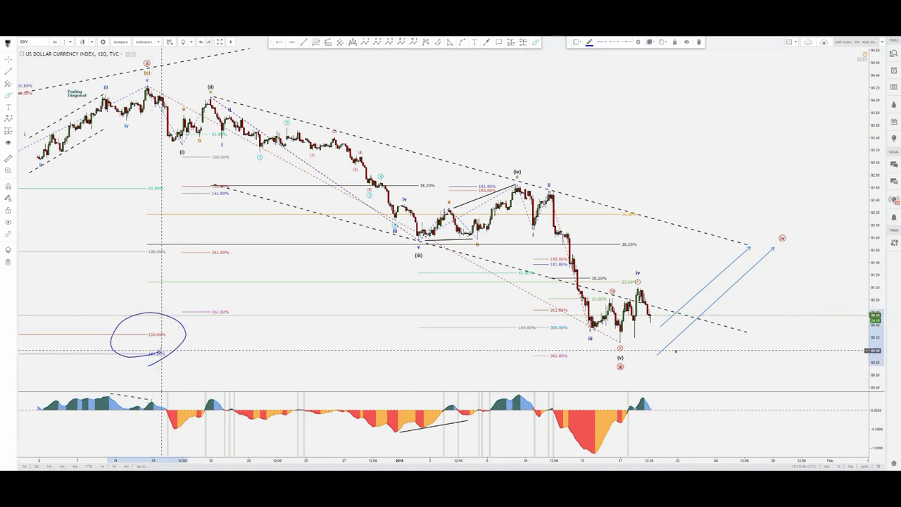
key(Delete)
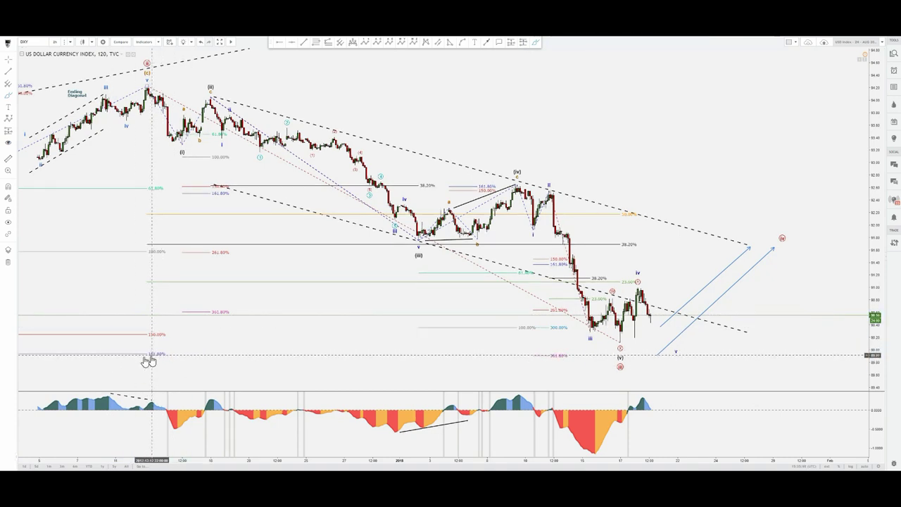
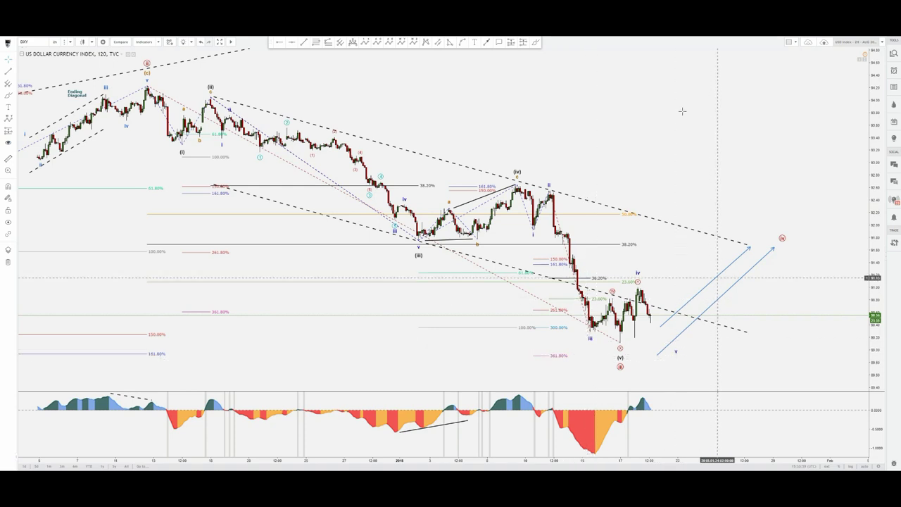
Brush a long rise from beside the v label up to the circled iv label and delete the stroke.
click(536, 42)
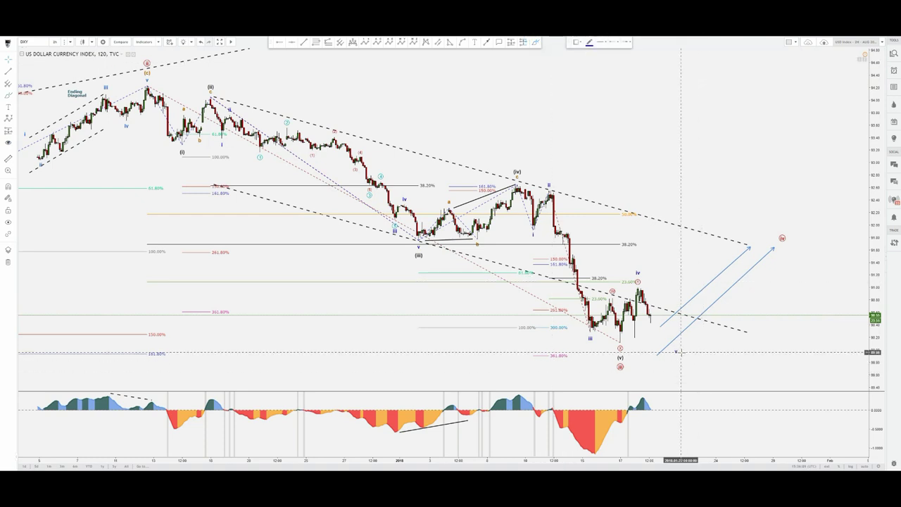
drag(684, 354, 800, 255)
key(Delete)
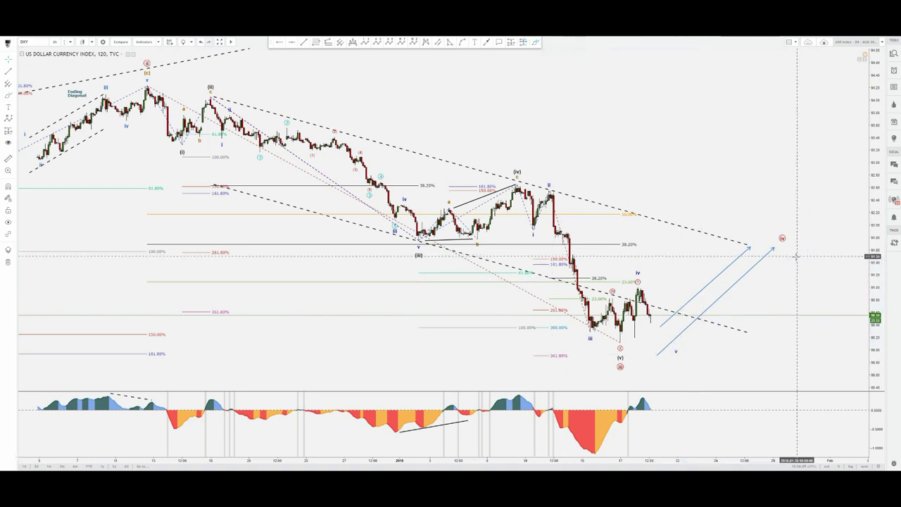
Nudge the lower ends of the two blue projection arrows slightly forward in time.
click(661, 328)
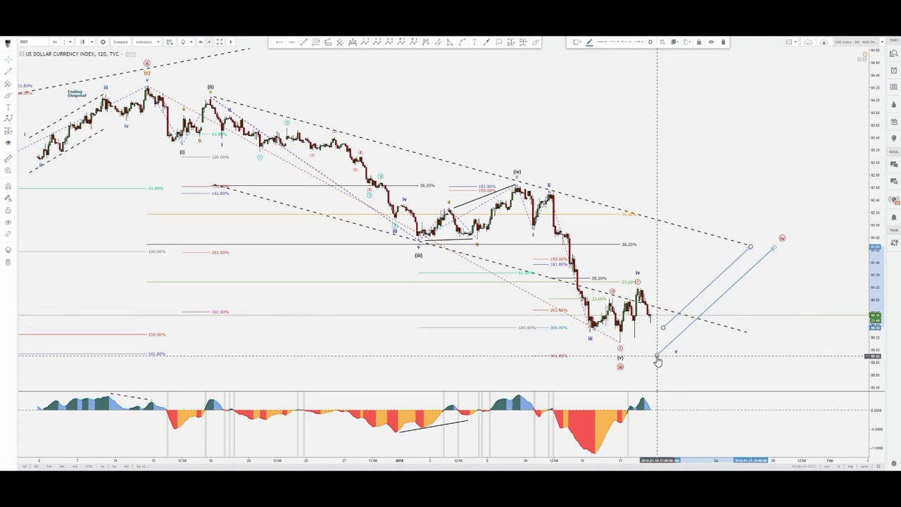
click(660, 356)
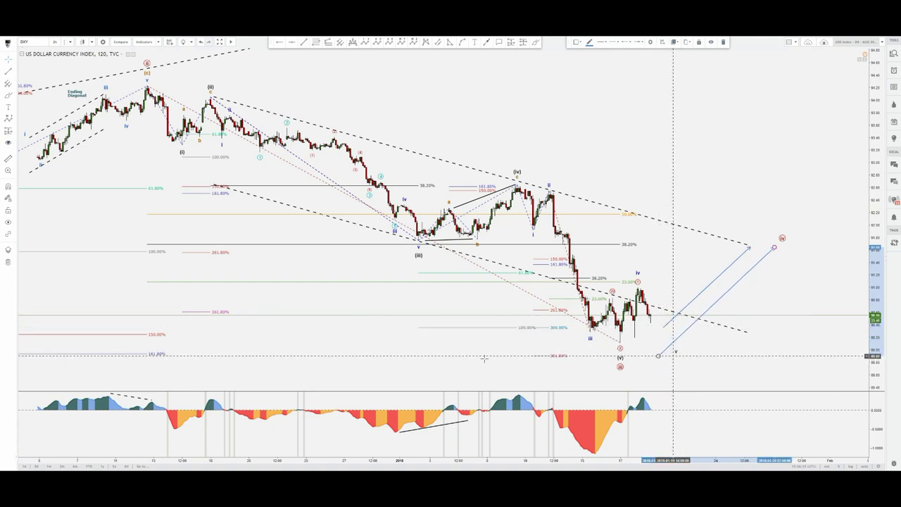
click(195, 352)
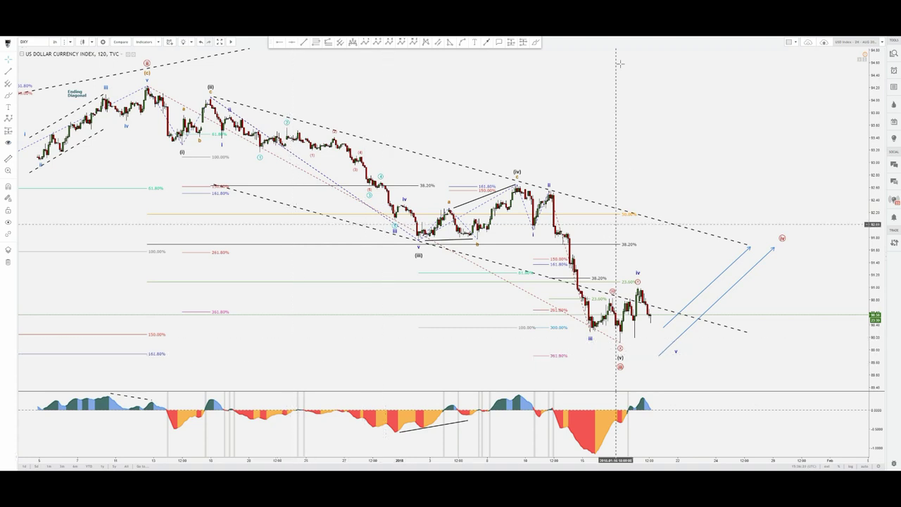
Brush a projected path from the iii low down past the v label, climbing in zigzags to the 38.20% retracement level.
click(535, 42)
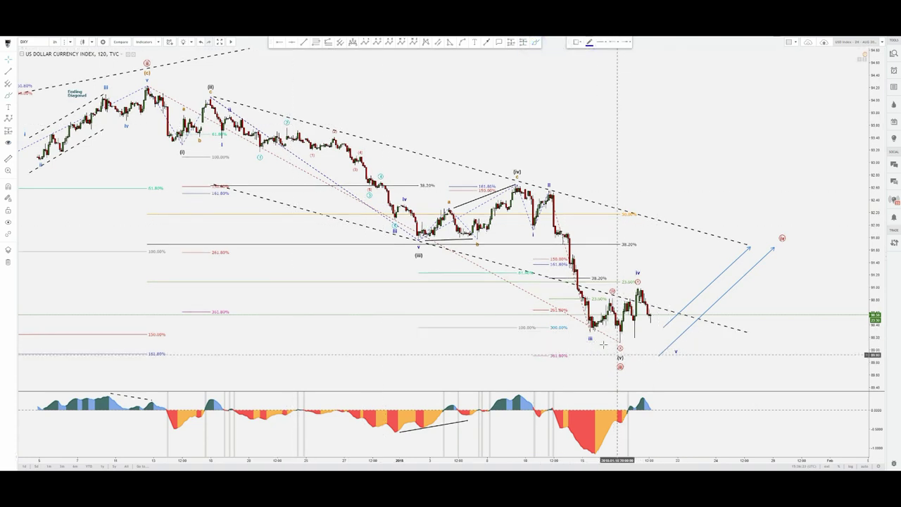
click(588, 328)
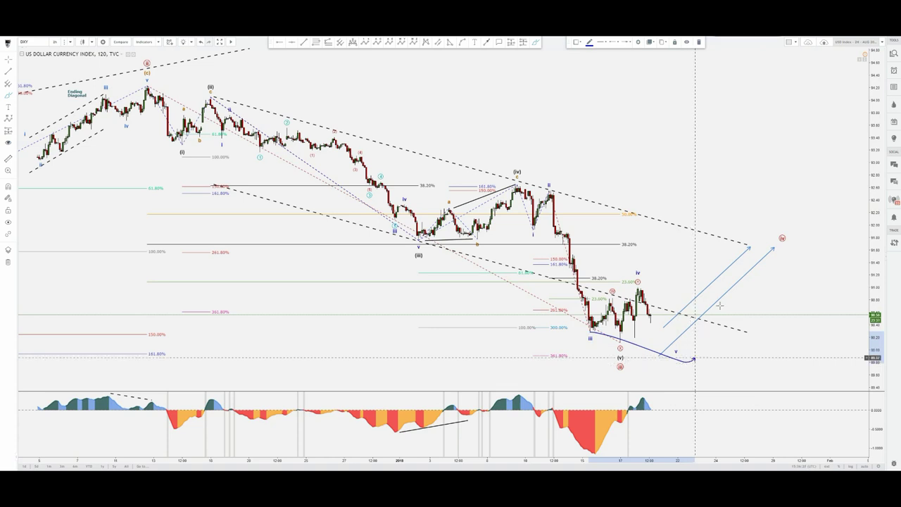
click(690, 361)
click(721, 308)
click(759, 346)
click(802, 290)
click(814, 306)
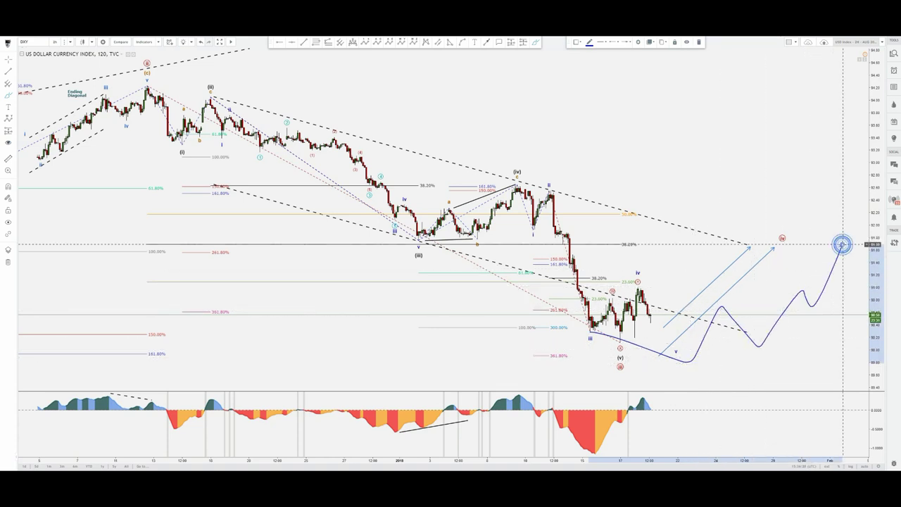
key(Escape)
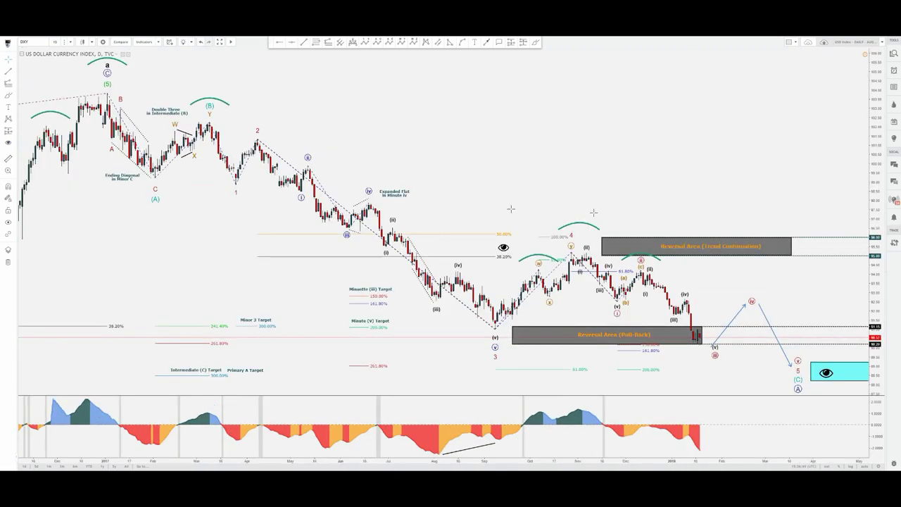
On the daily chart, brush a short drop from the latest price to just below the Reversal Area (Pull-Back) box.
drag(802, 178, 662, 162)
scroll(750, 177, down, 2)
scroll(627, 171, up, 1)
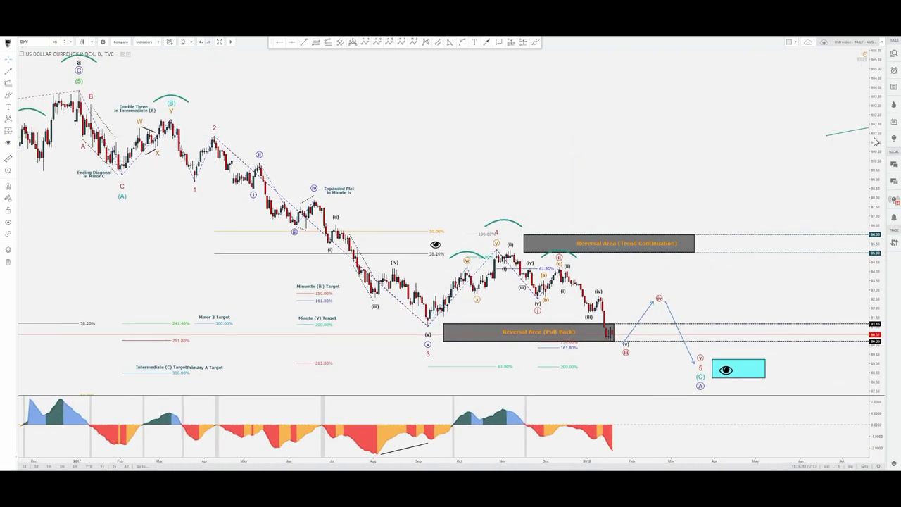
drag(875, 137, 875, 155)
click(535, 41)
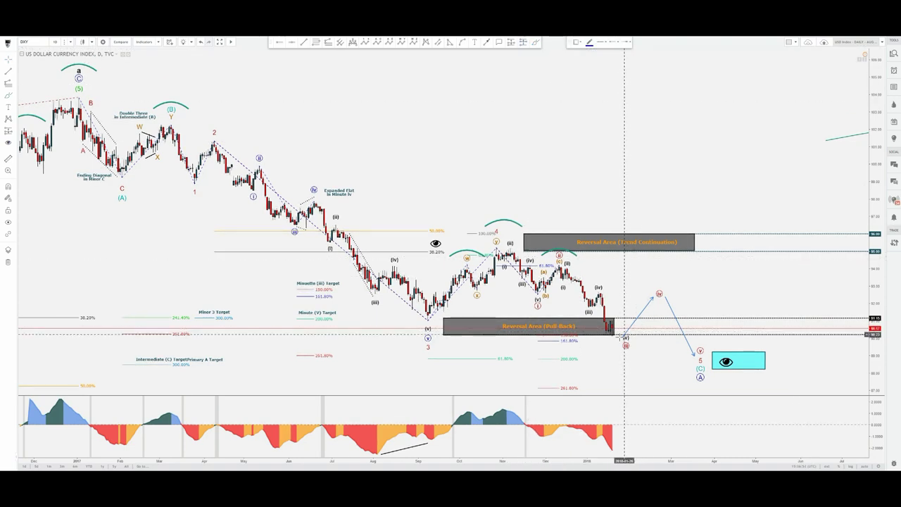
click(616, 335)
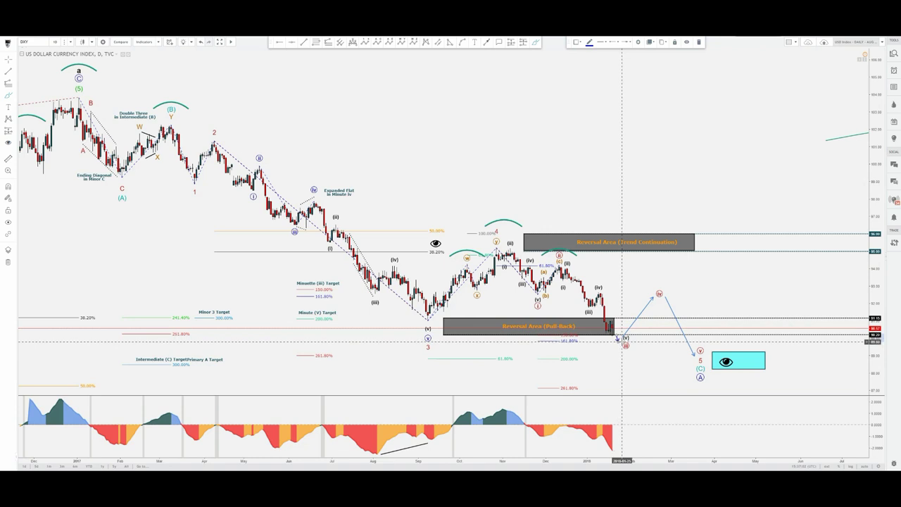
Brush a zigzag rise from the projected circled iii low to the circled iv label and delete the stroke.
drag(621, 340, 656, 299)
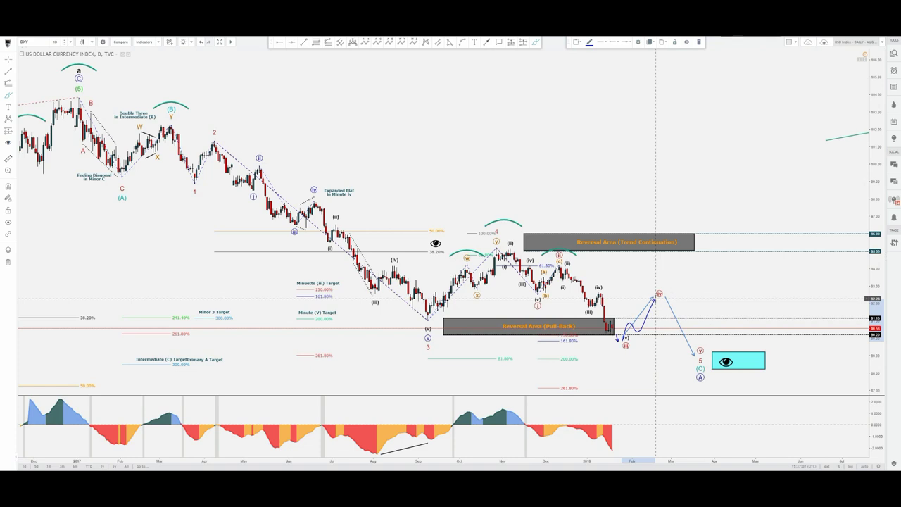
key(Delete)
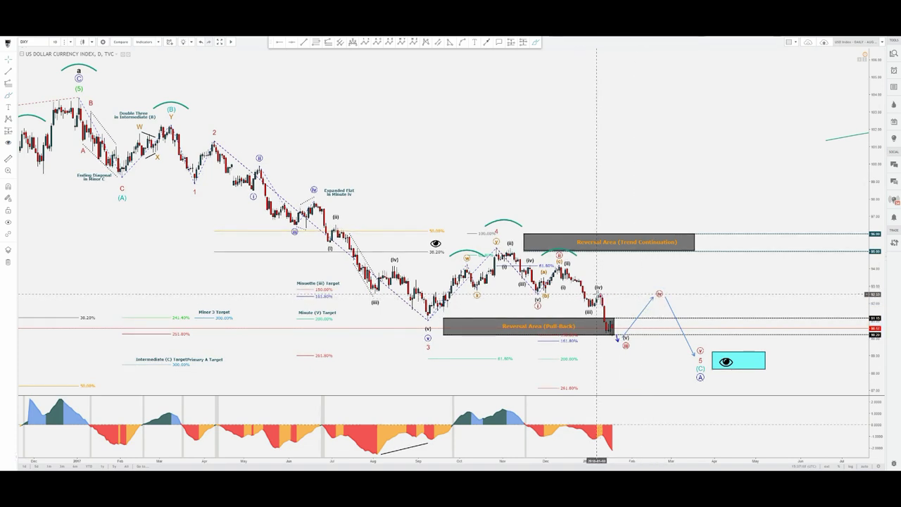
click(597, 286)
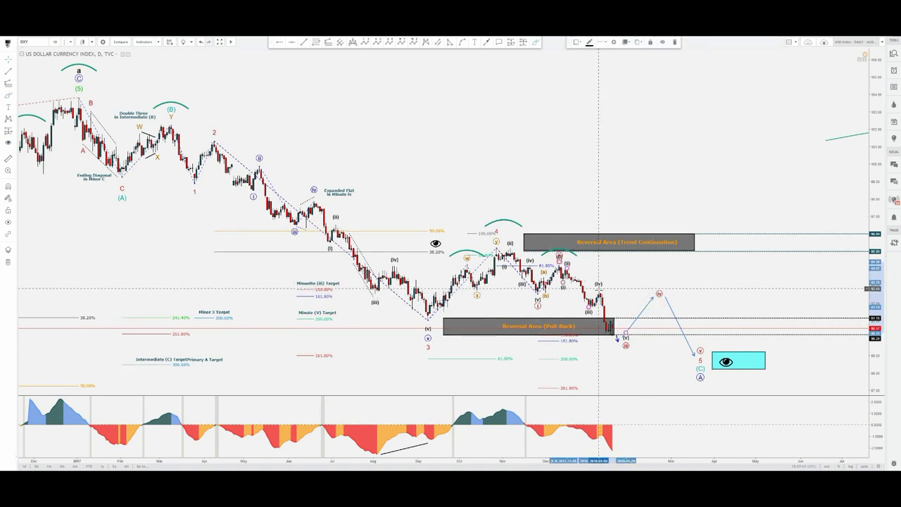
click(621, 294)
click(599, 287)
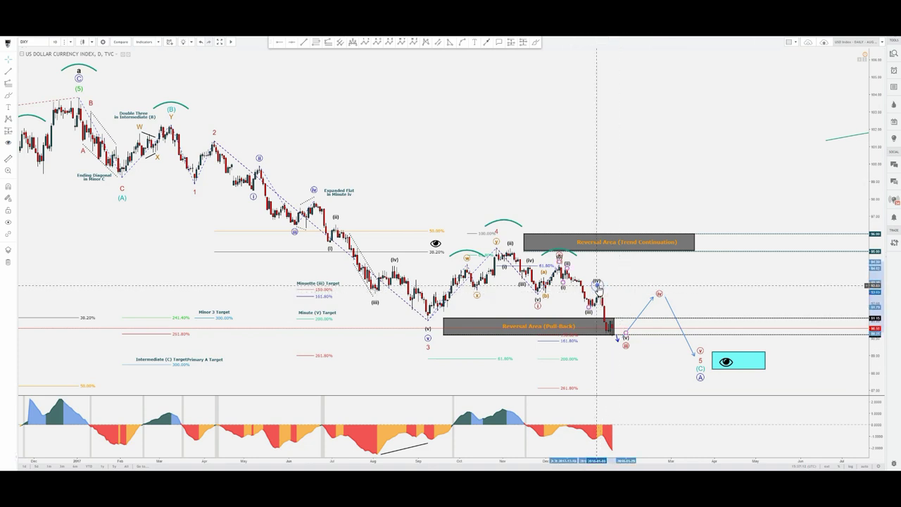
click(650, 283)
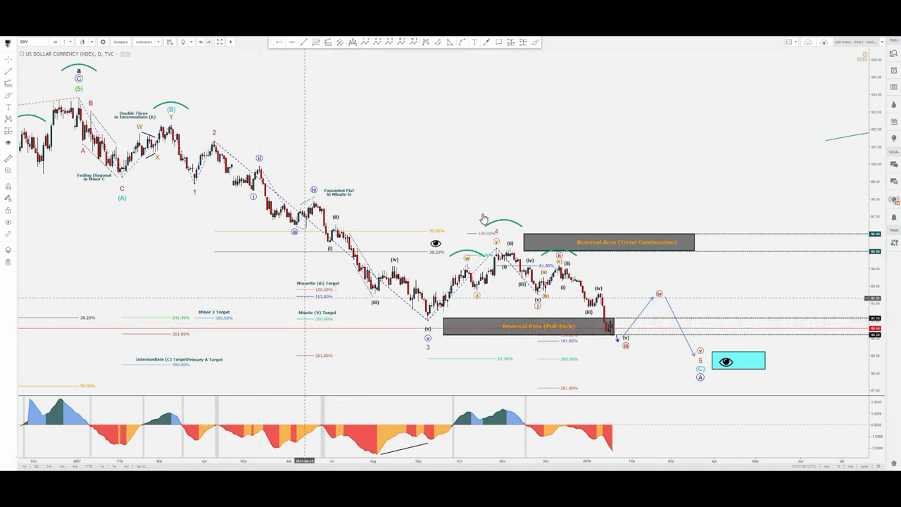
Brush a short stroke between the two blue projection arrows and delete it.
click(625, 336)
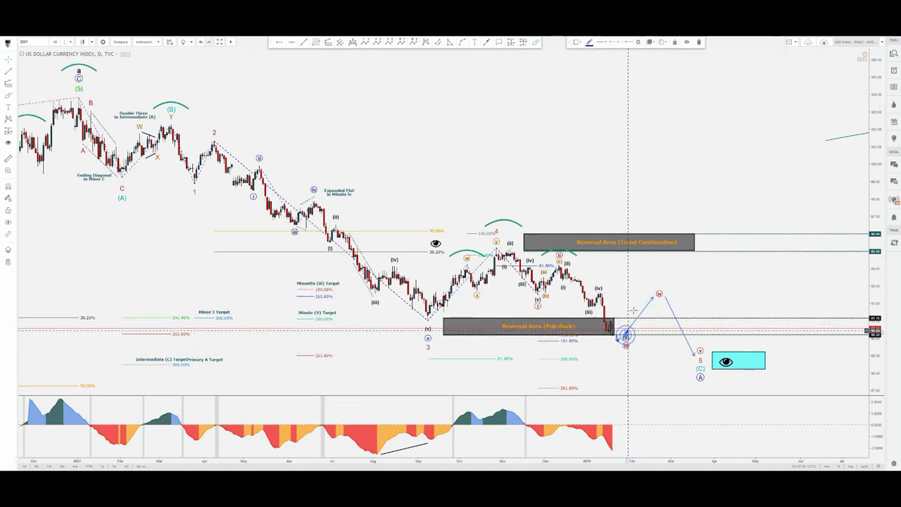
drag(634, 310, 666, 328)
key(Delete)
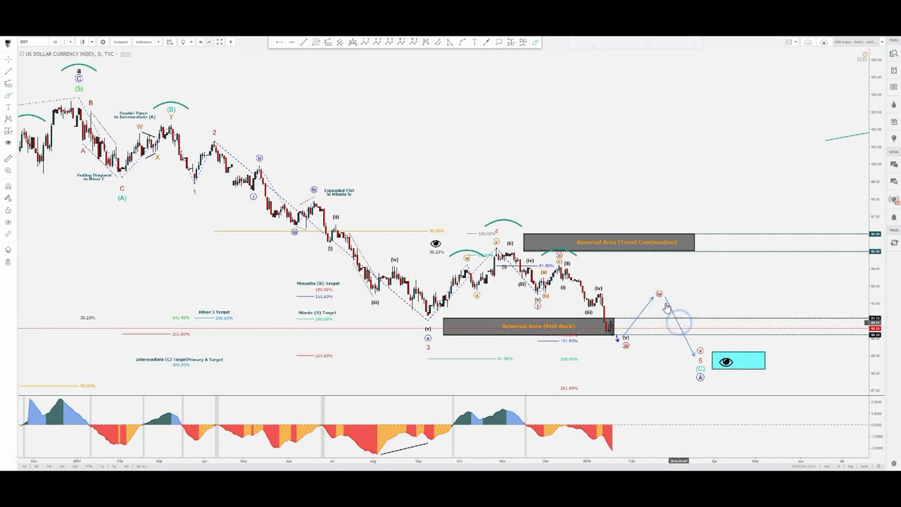
Delete the short projected drop brushed below the Reversal Area (Pull-Back) box.
drag(660, 294, 662, 294)
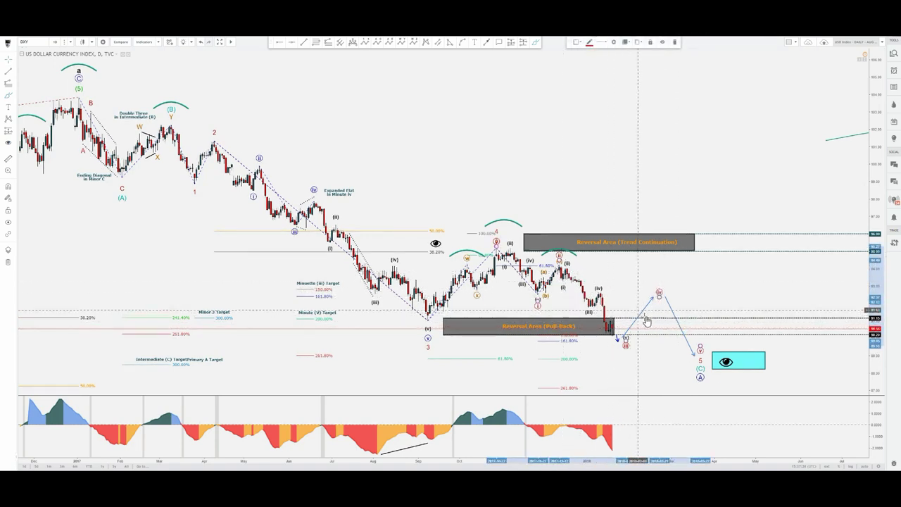
click(617, 341)
key(Delete)
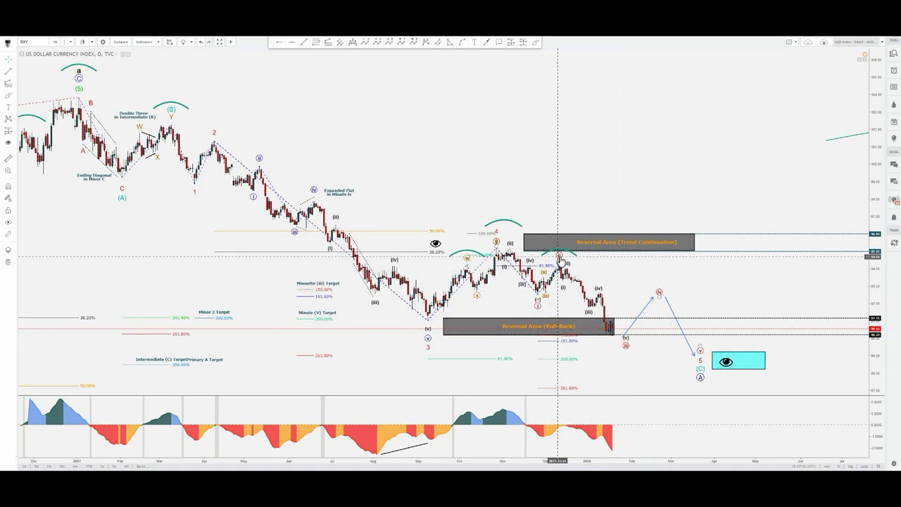
Nudge the circled ii and circled iv points of the red wave count, settling iv just above the tip of the rising projection arrow.
drag(559, 258, 565, 266)
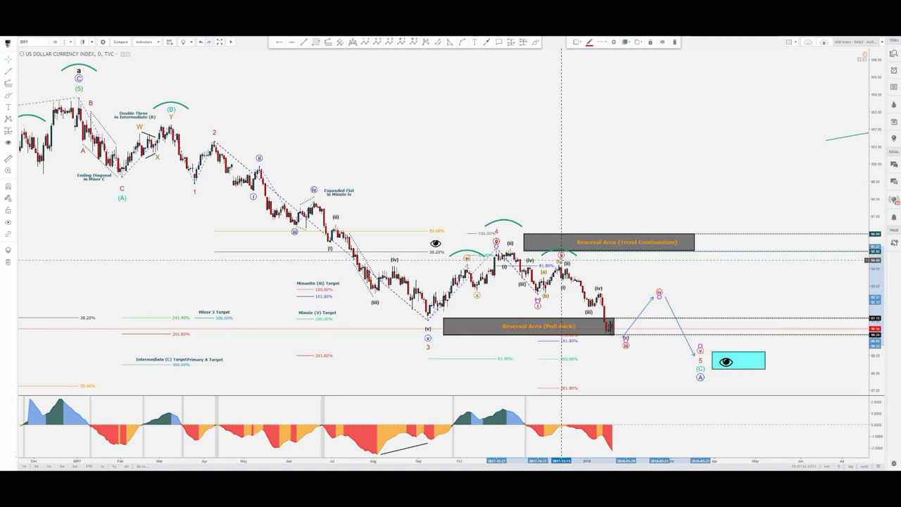
click(624, 269)
drag(662, 295, 660, 292)
click(711, 293)
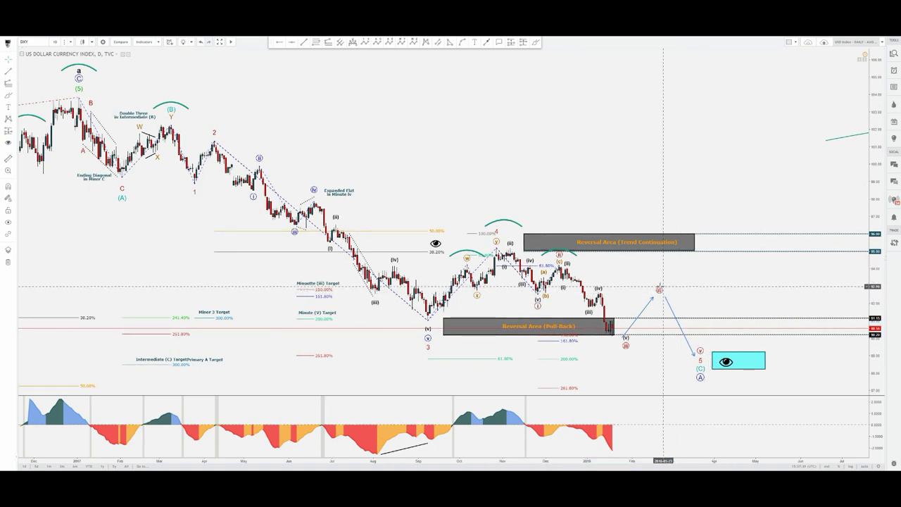
drag(660, 290, 657, 295)
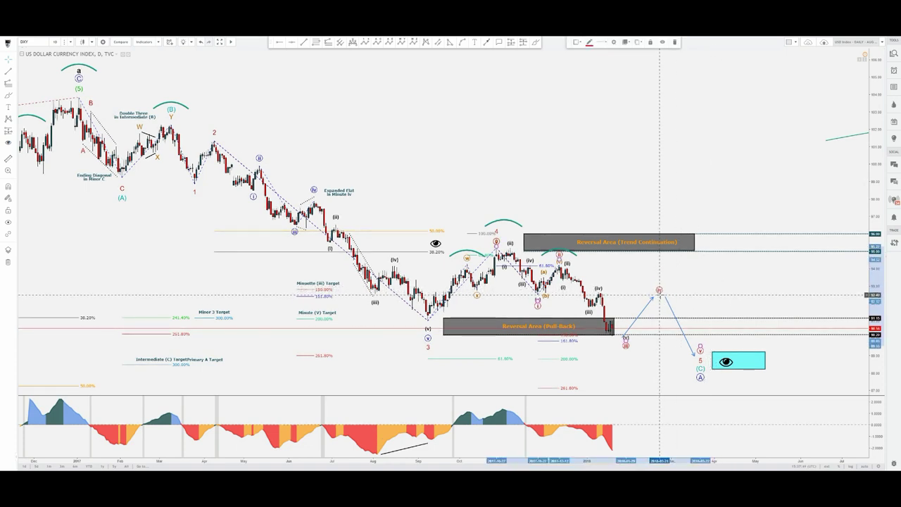
click(725, 271)
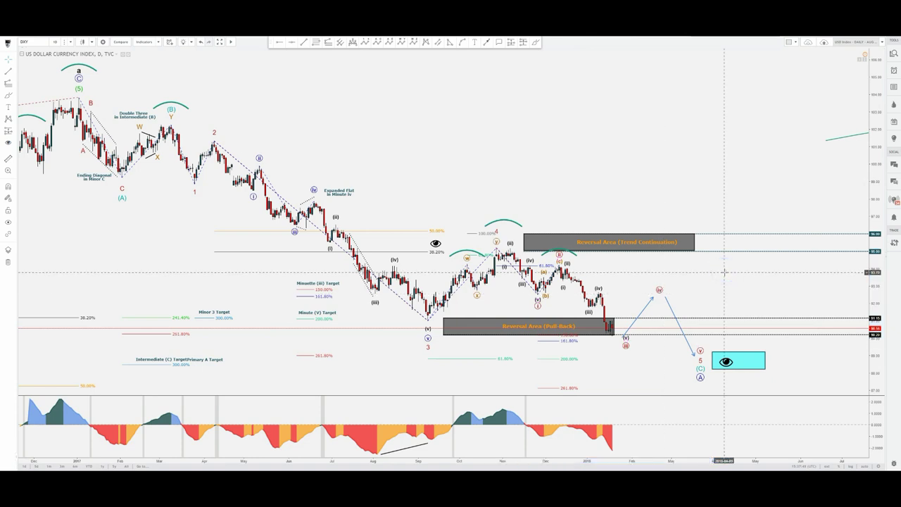